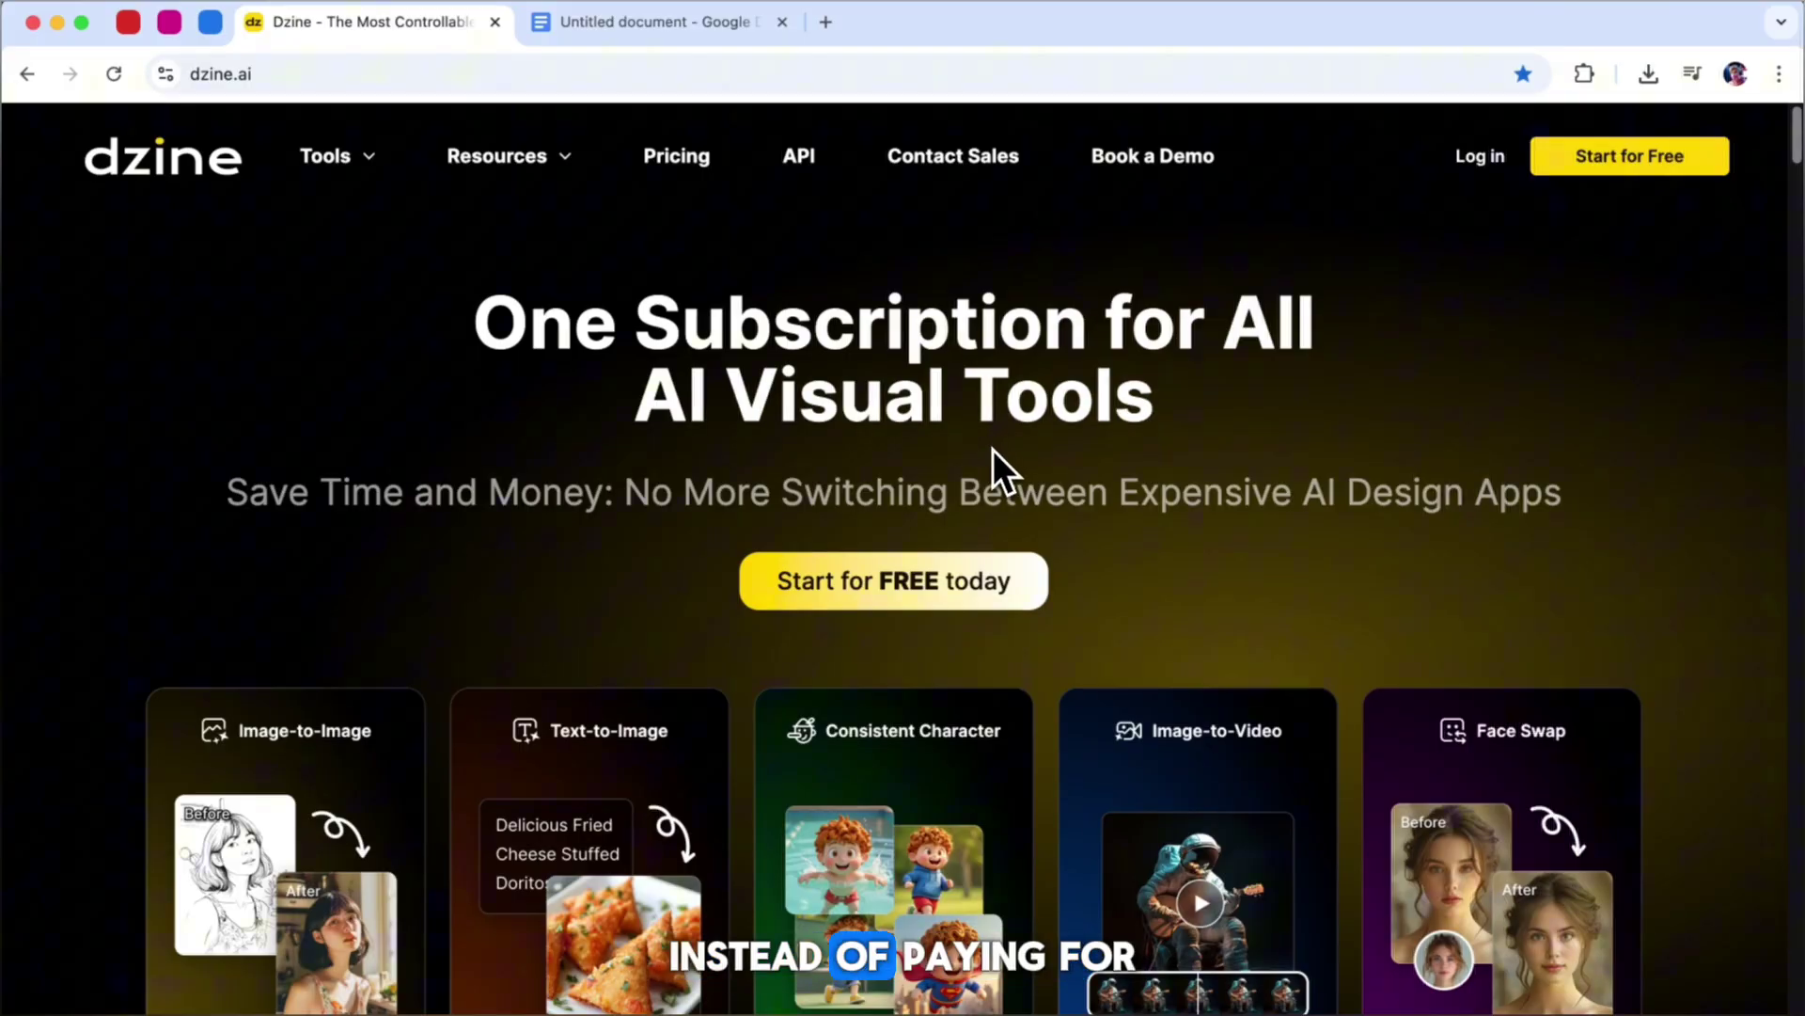
pyautogui.scroll(-1, 993, 449)
pyautogui.scroll(-2, 993, 450)
pyautogui.scroll(-1, 994, 451)
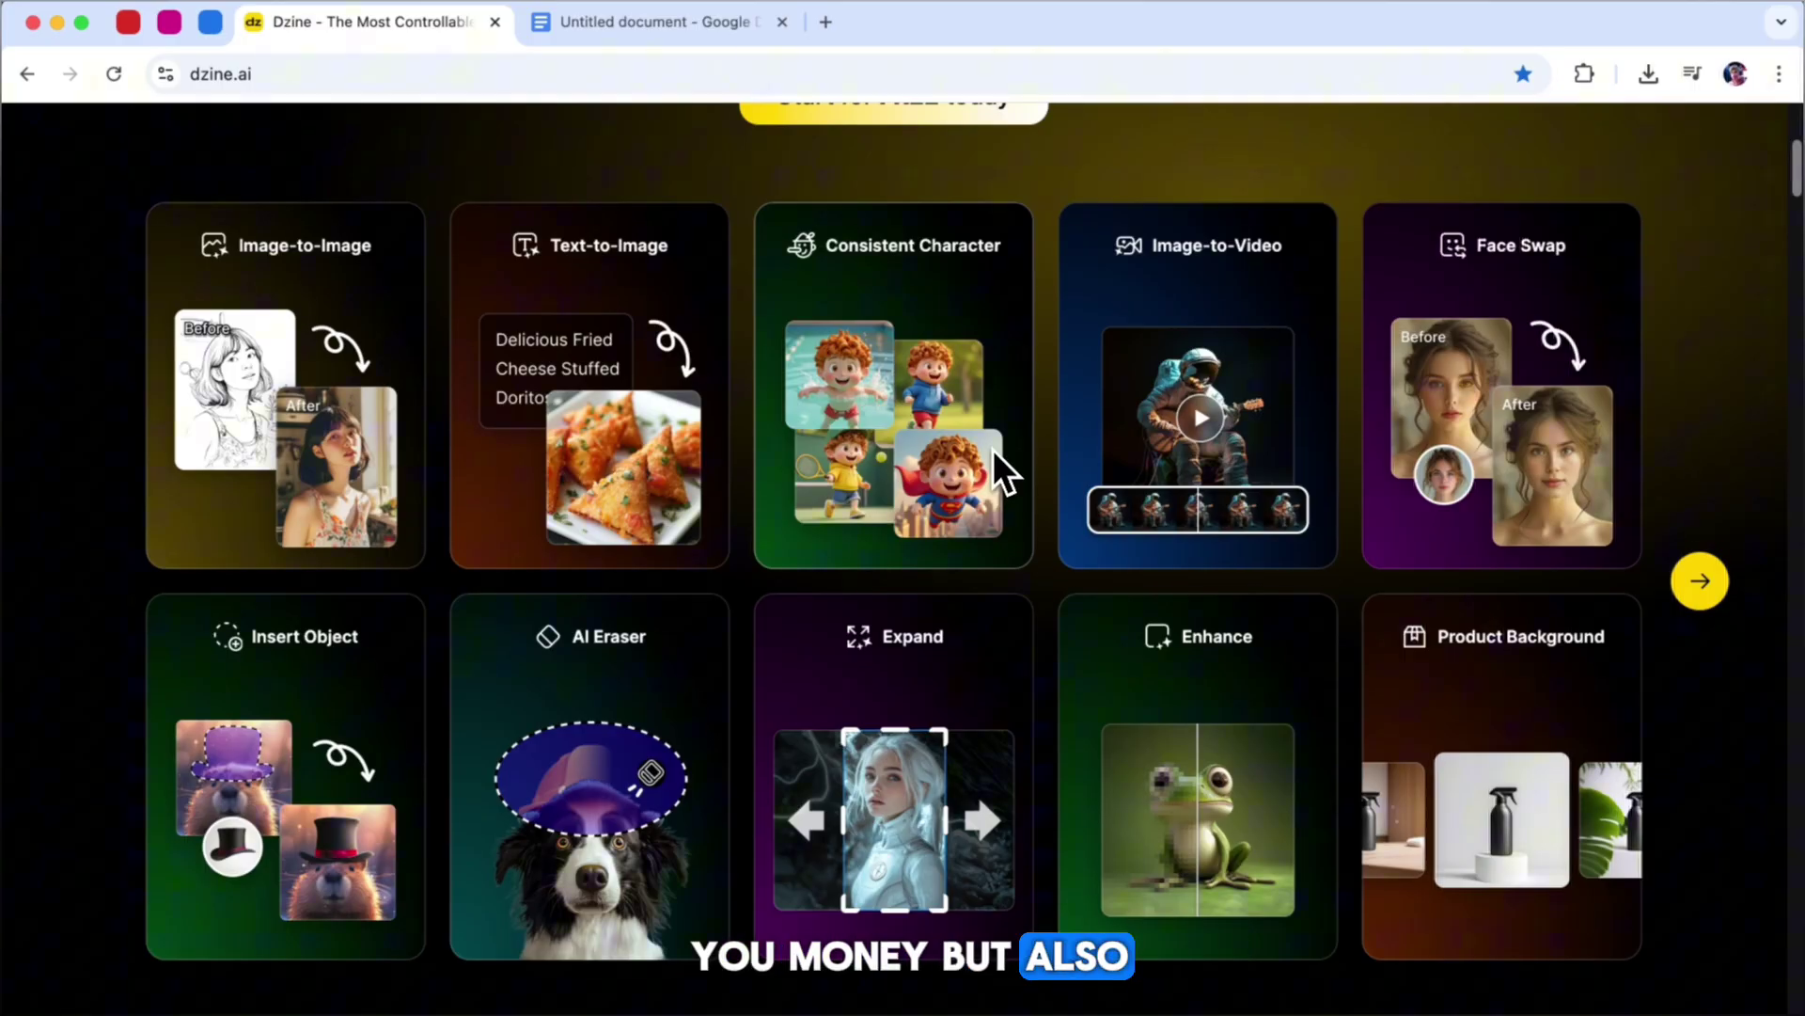
pyautogui.scroll(-1, 994, 449)
pyautogui.scroll(-2, 993, 451)
pyautogui.scroll(-2, 994, 450)
pyautogui.scroll(-2, 994, 450)
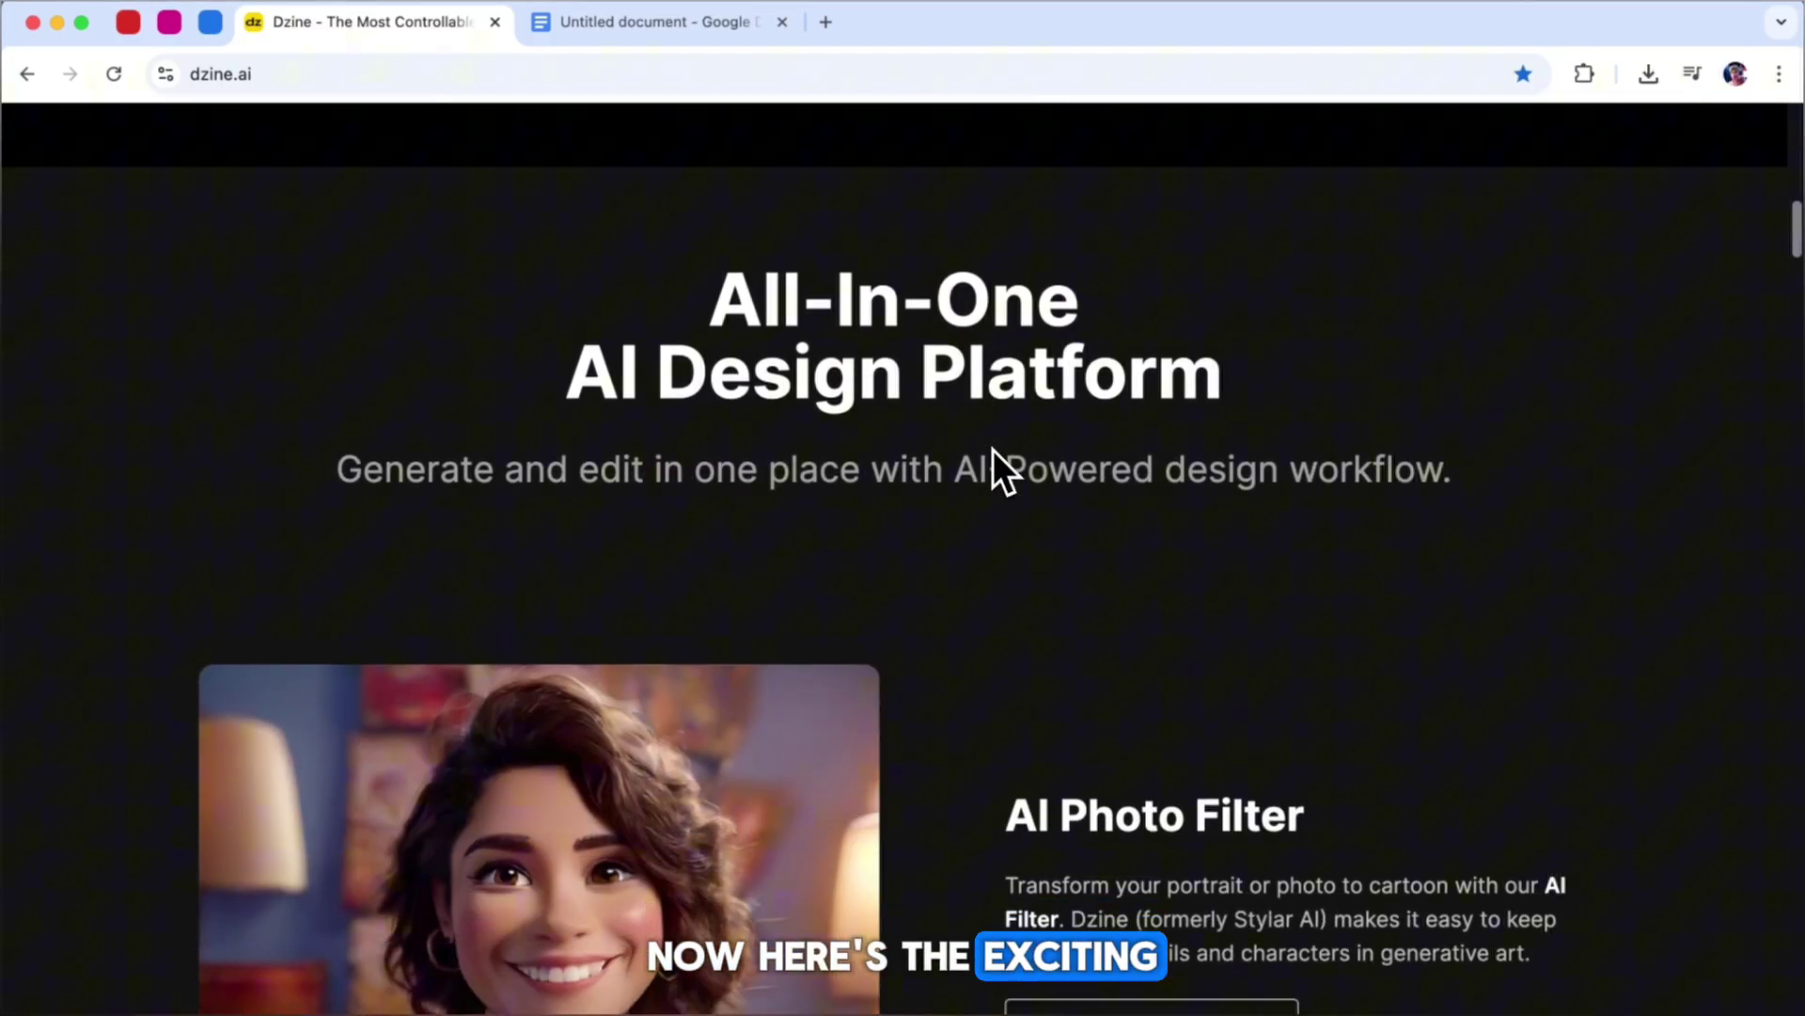
pyautogui.scroll(-3, 994, 449)
pyautogui.scroll(-4, 994, 450)
pyautogui.scroll(-3, 994, 449)
pyautogui.scroll(-2, 997, 437)
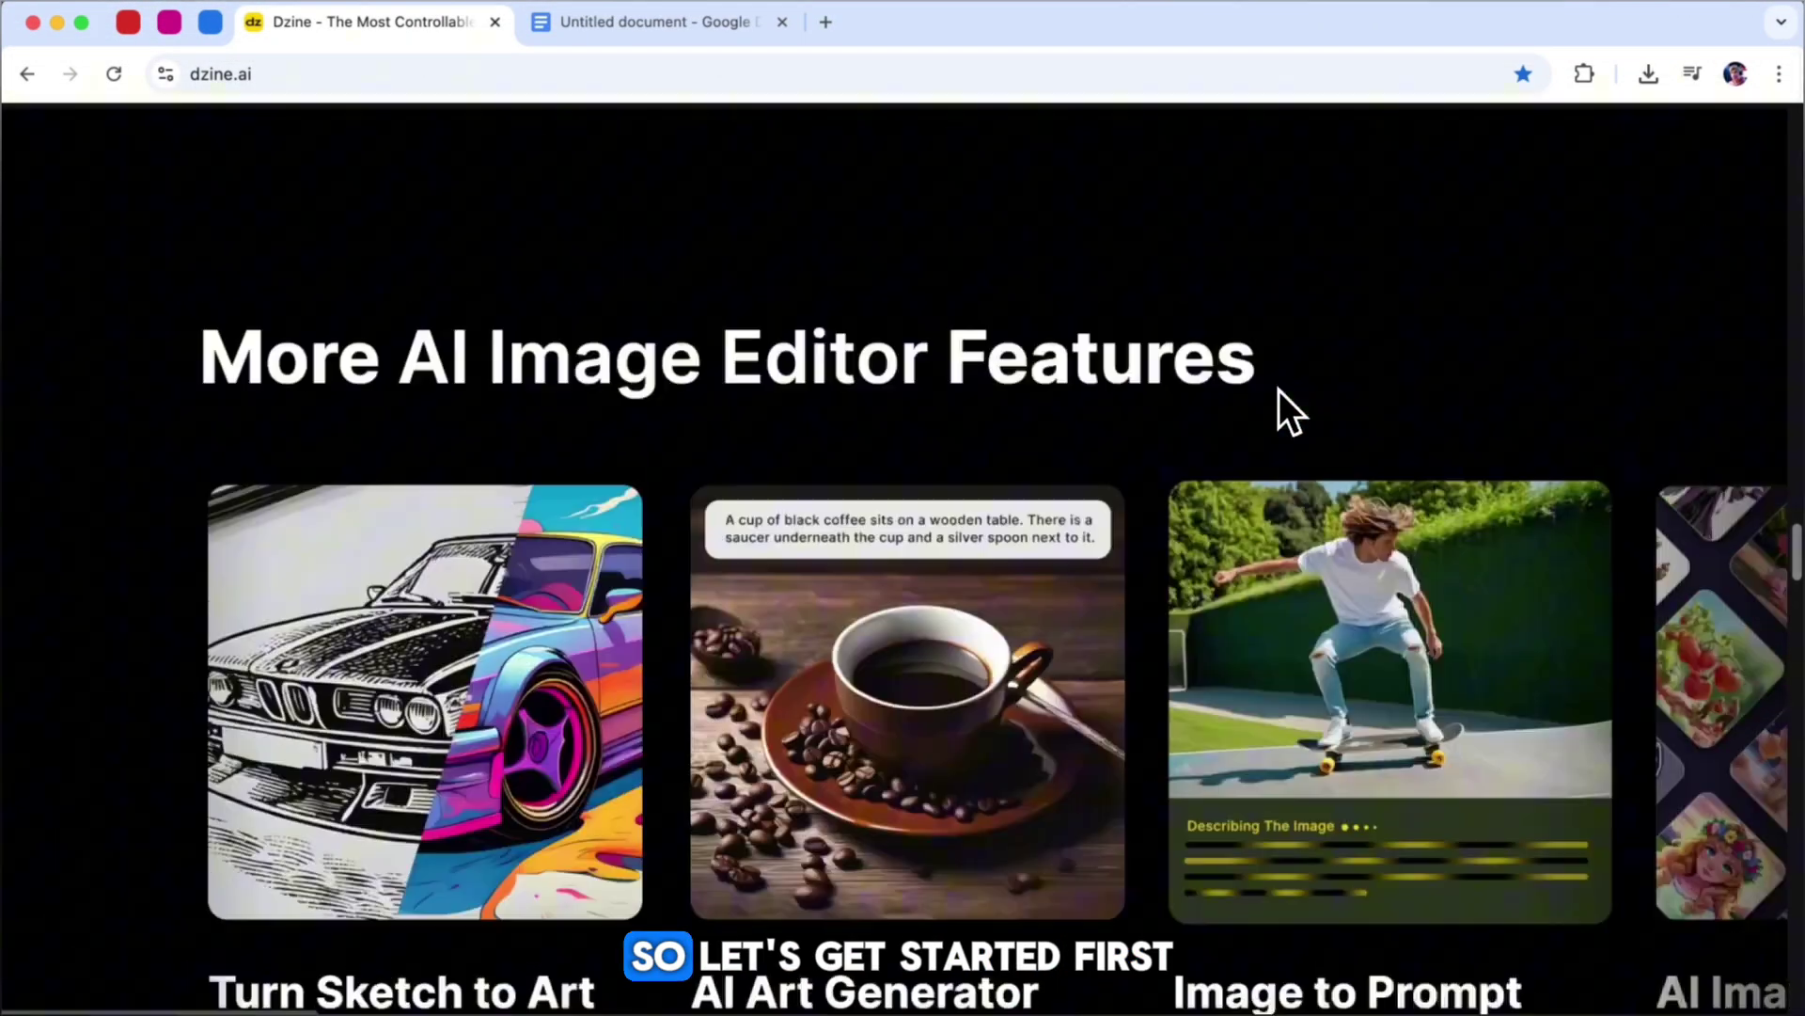
pyautogui.scroll(10, 1280, 389)
pyautogui.scroll(10, 1280, 391)
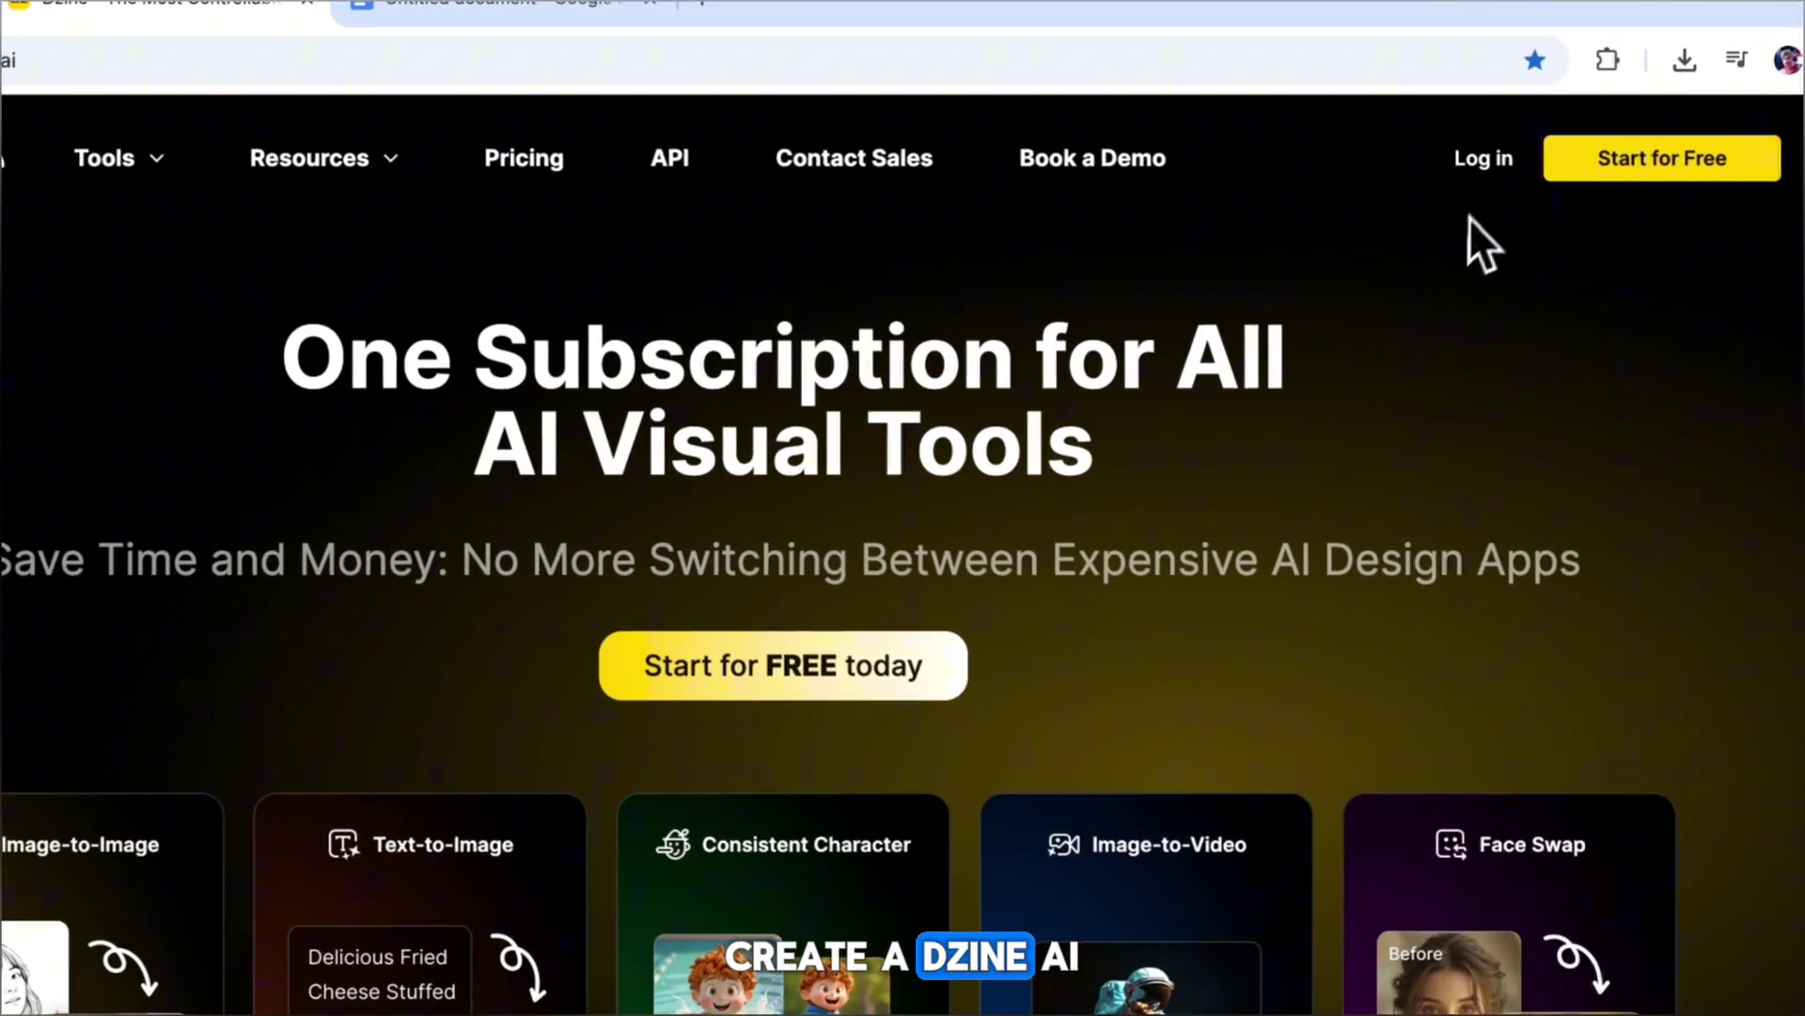
# Log in, open the Nano Banana workspace and select the cartoon boy image.
pyautogui.click(1481, 158)
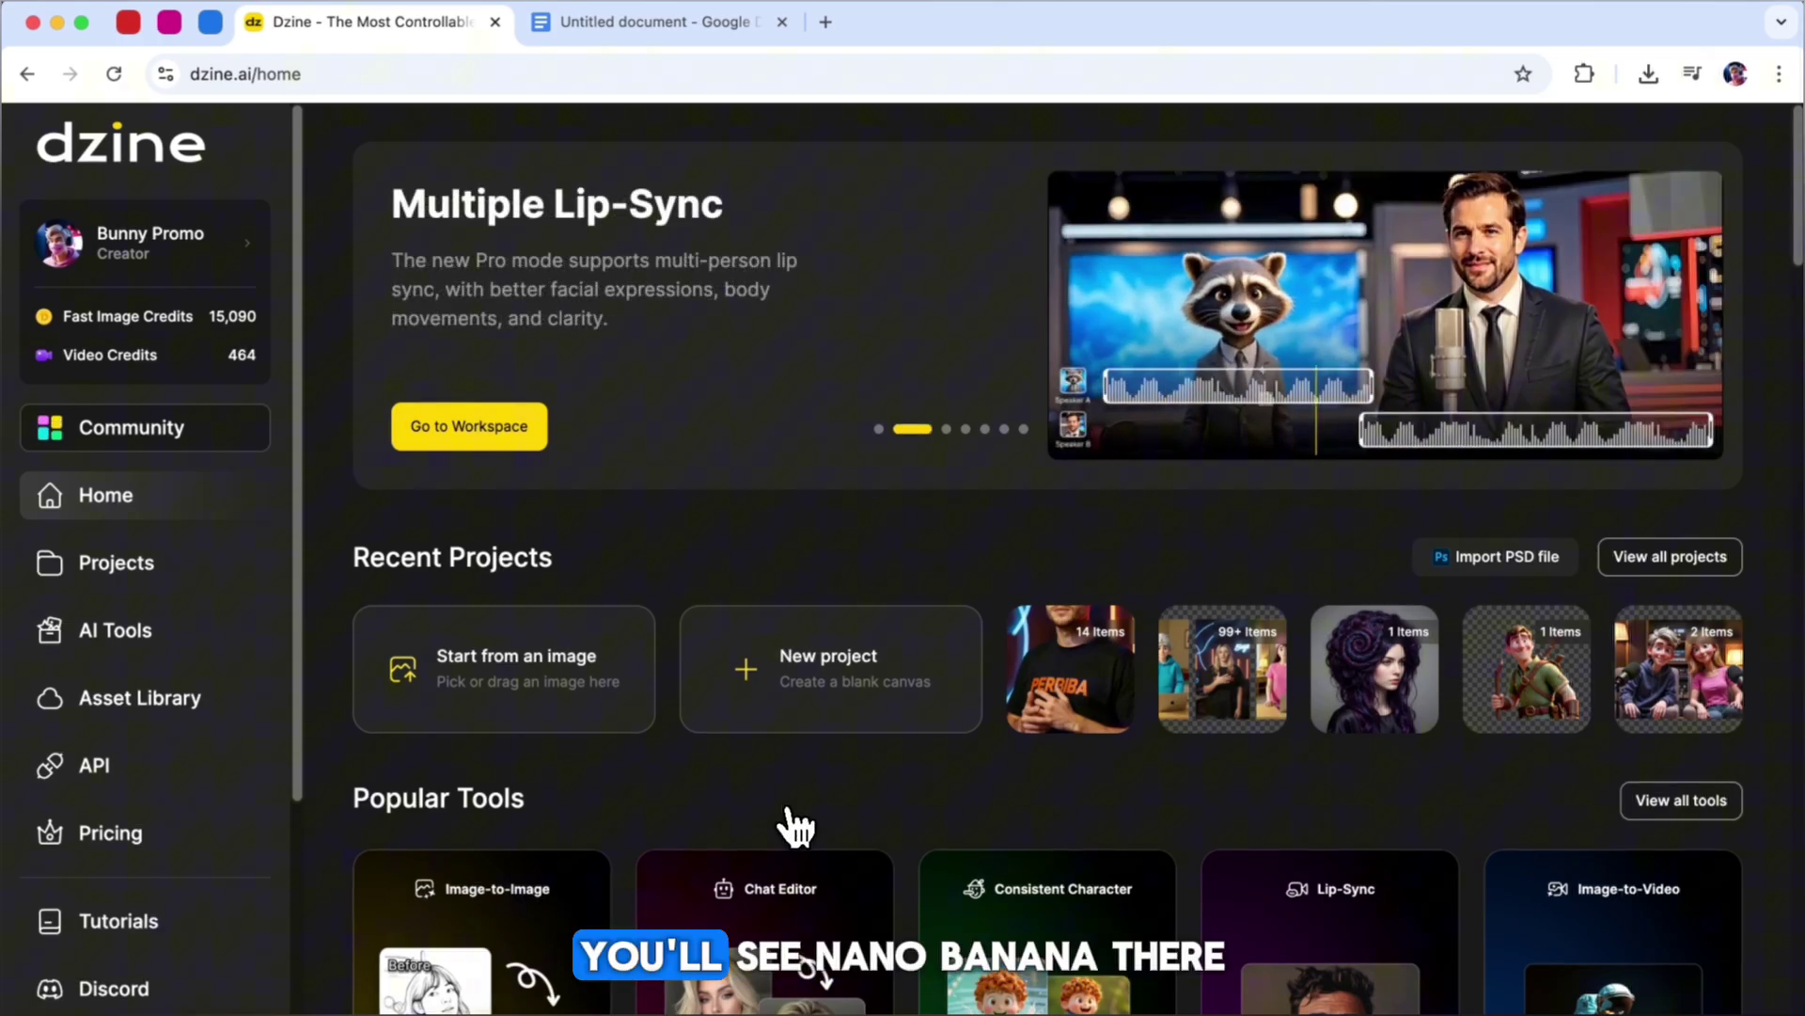
pyautogui.click(880, 429)
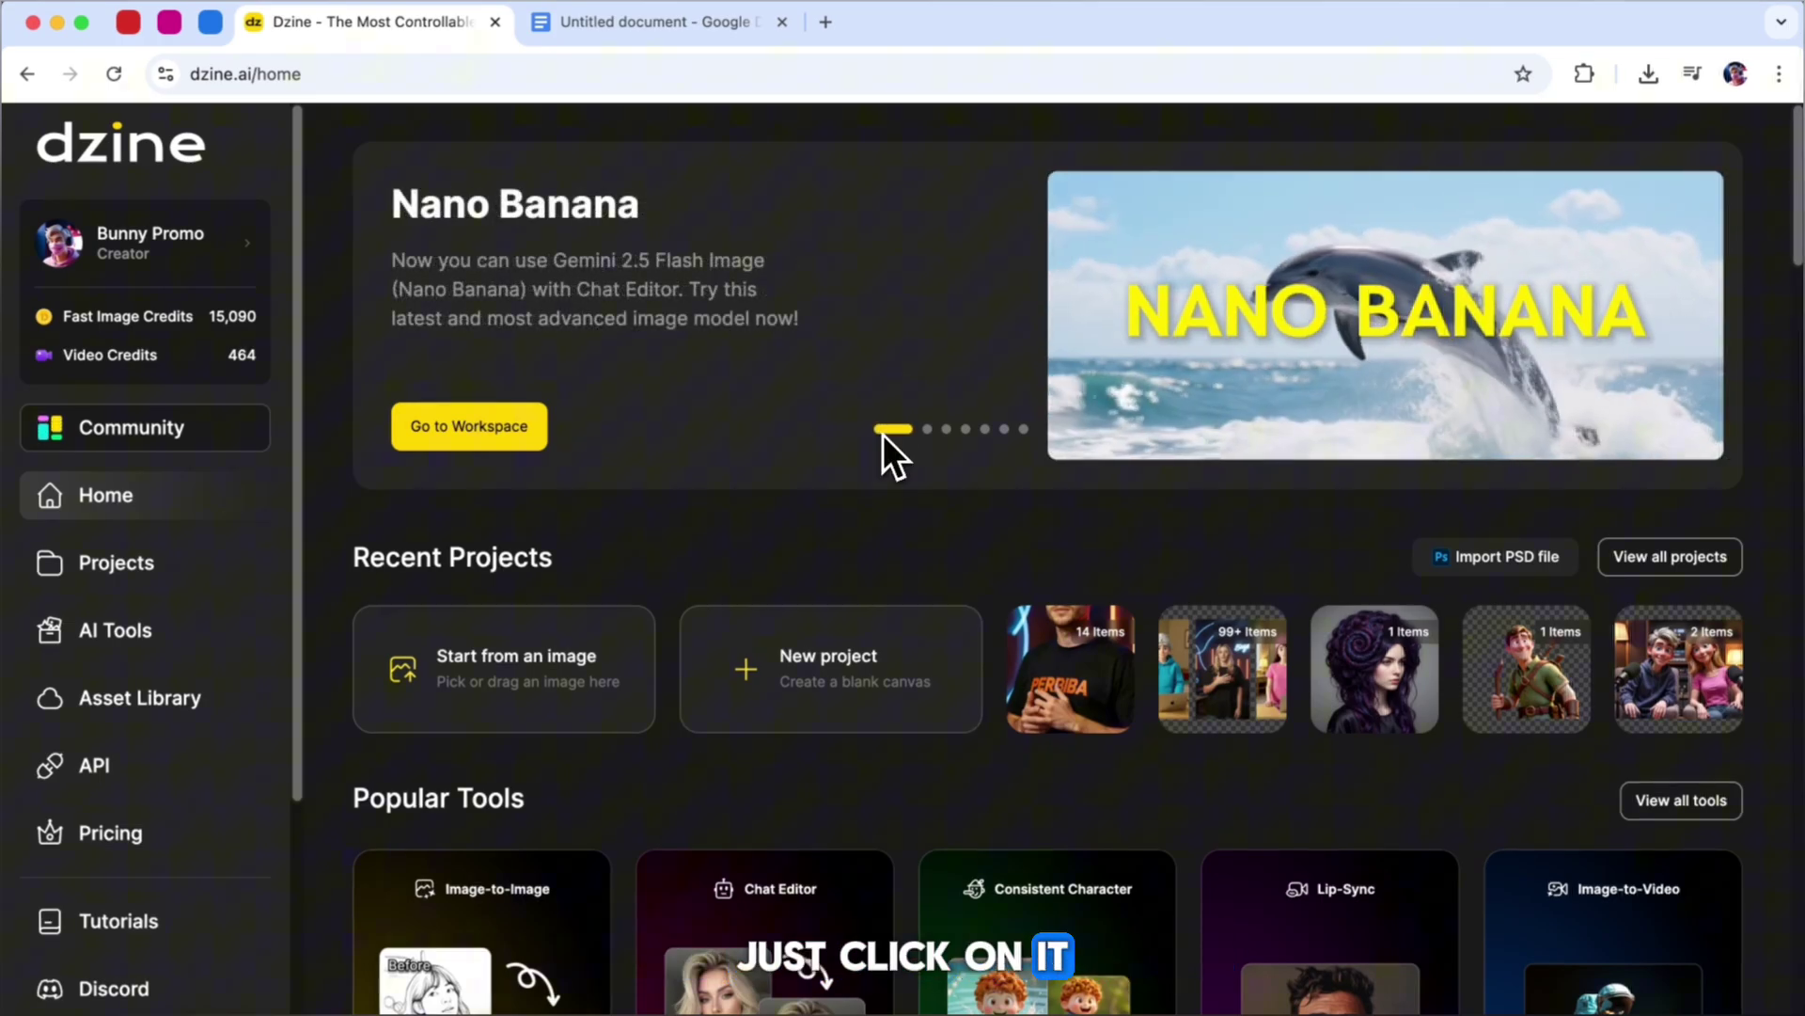
pyautogui.click(509, 423)
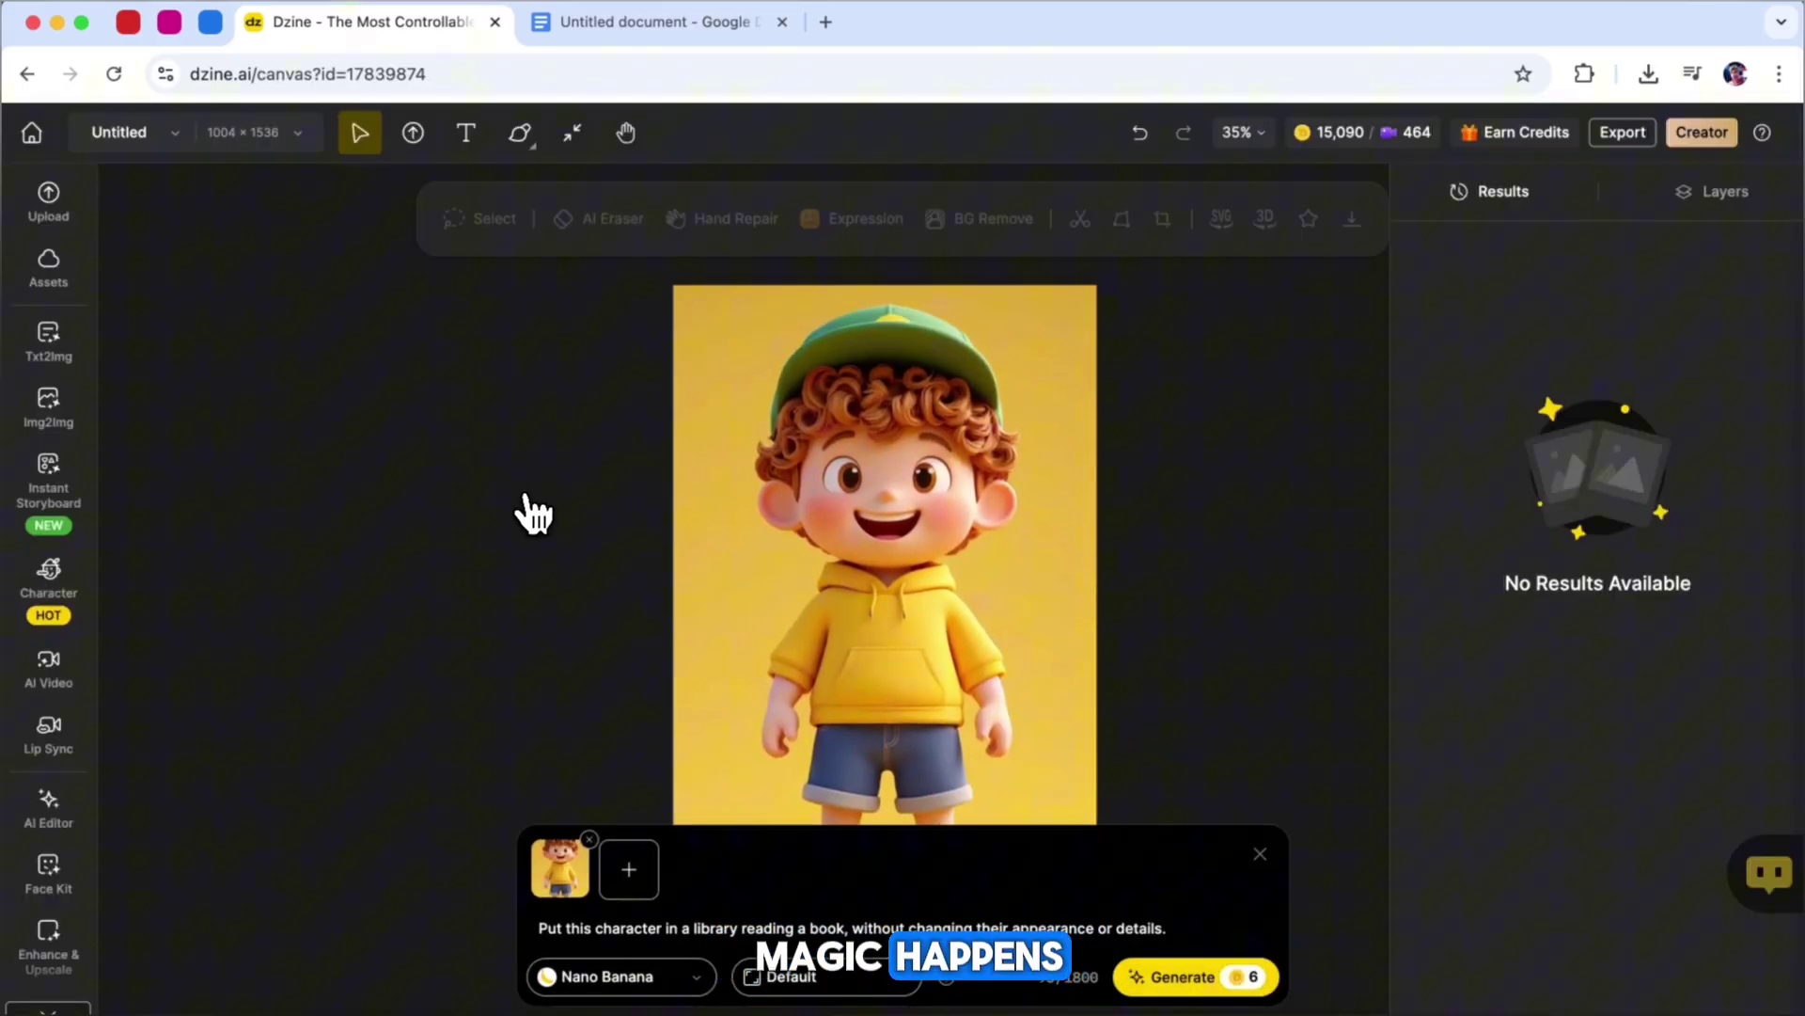
pyautogui.click(1257, 854)
pyautogui.click(1055, 713)
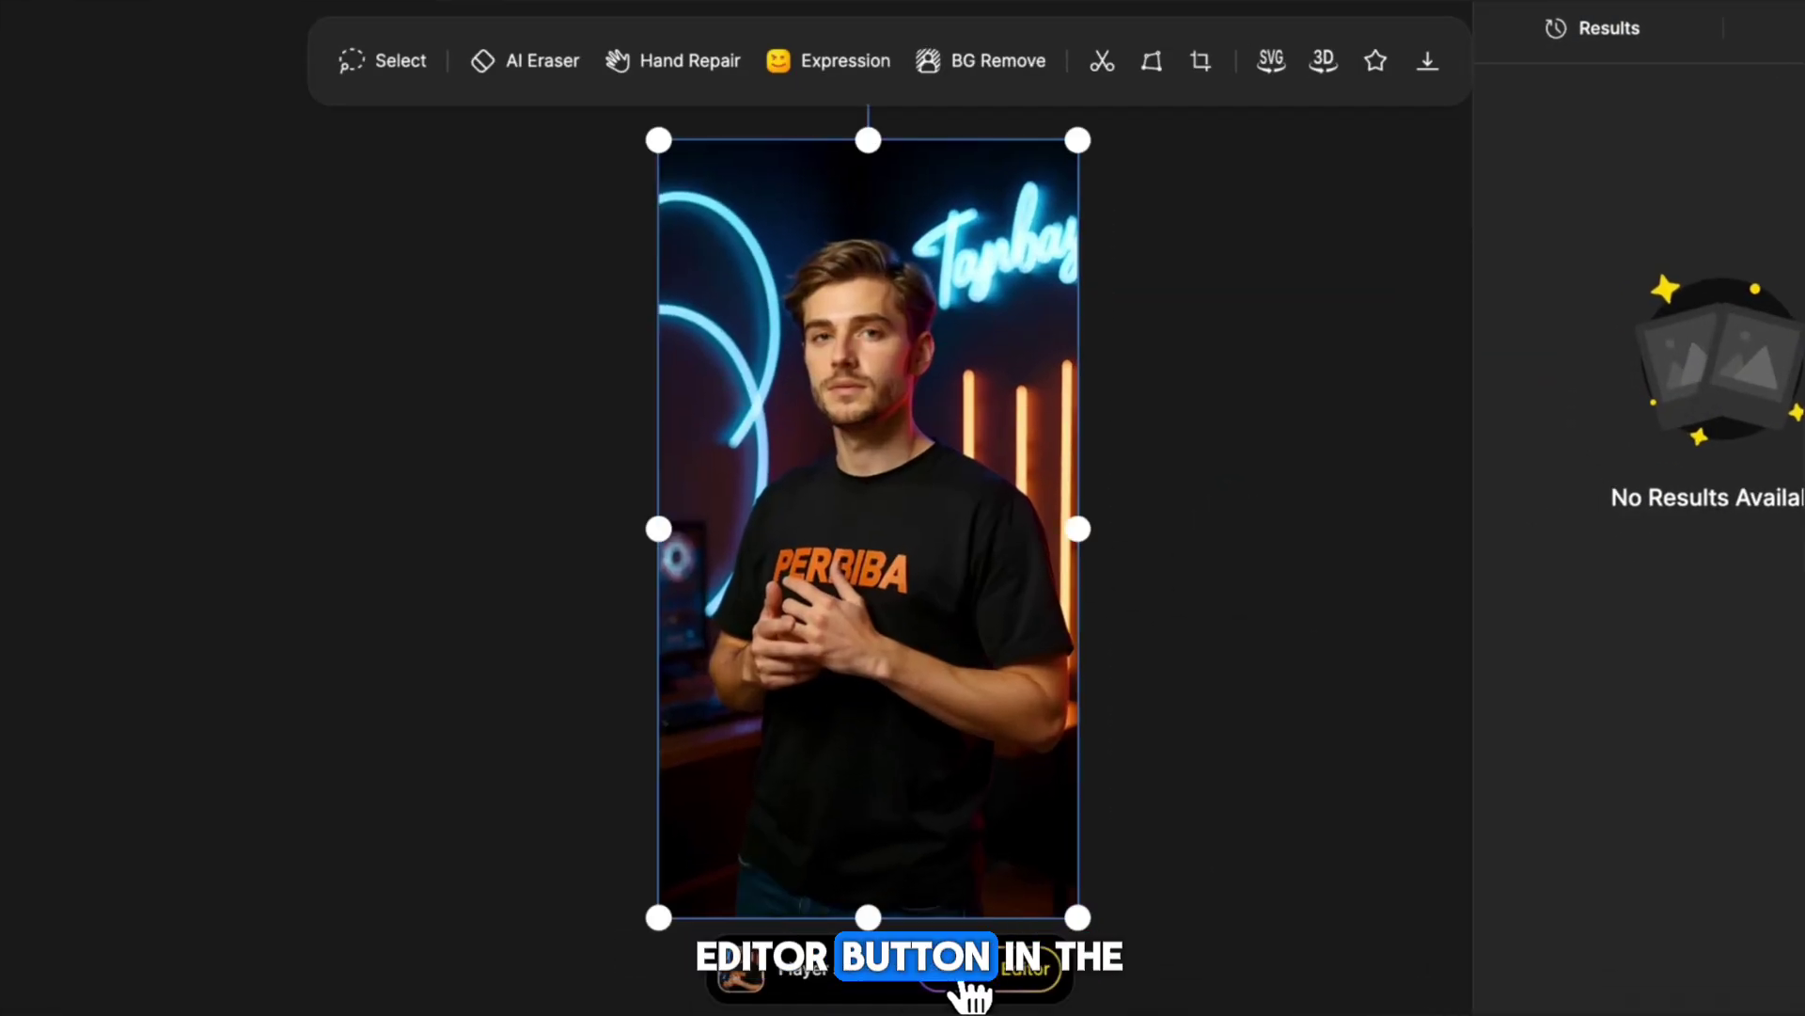
# Start a Nano Banana chat edit of the man's photo at 16:9.
pyautogui.click(1044, 971)
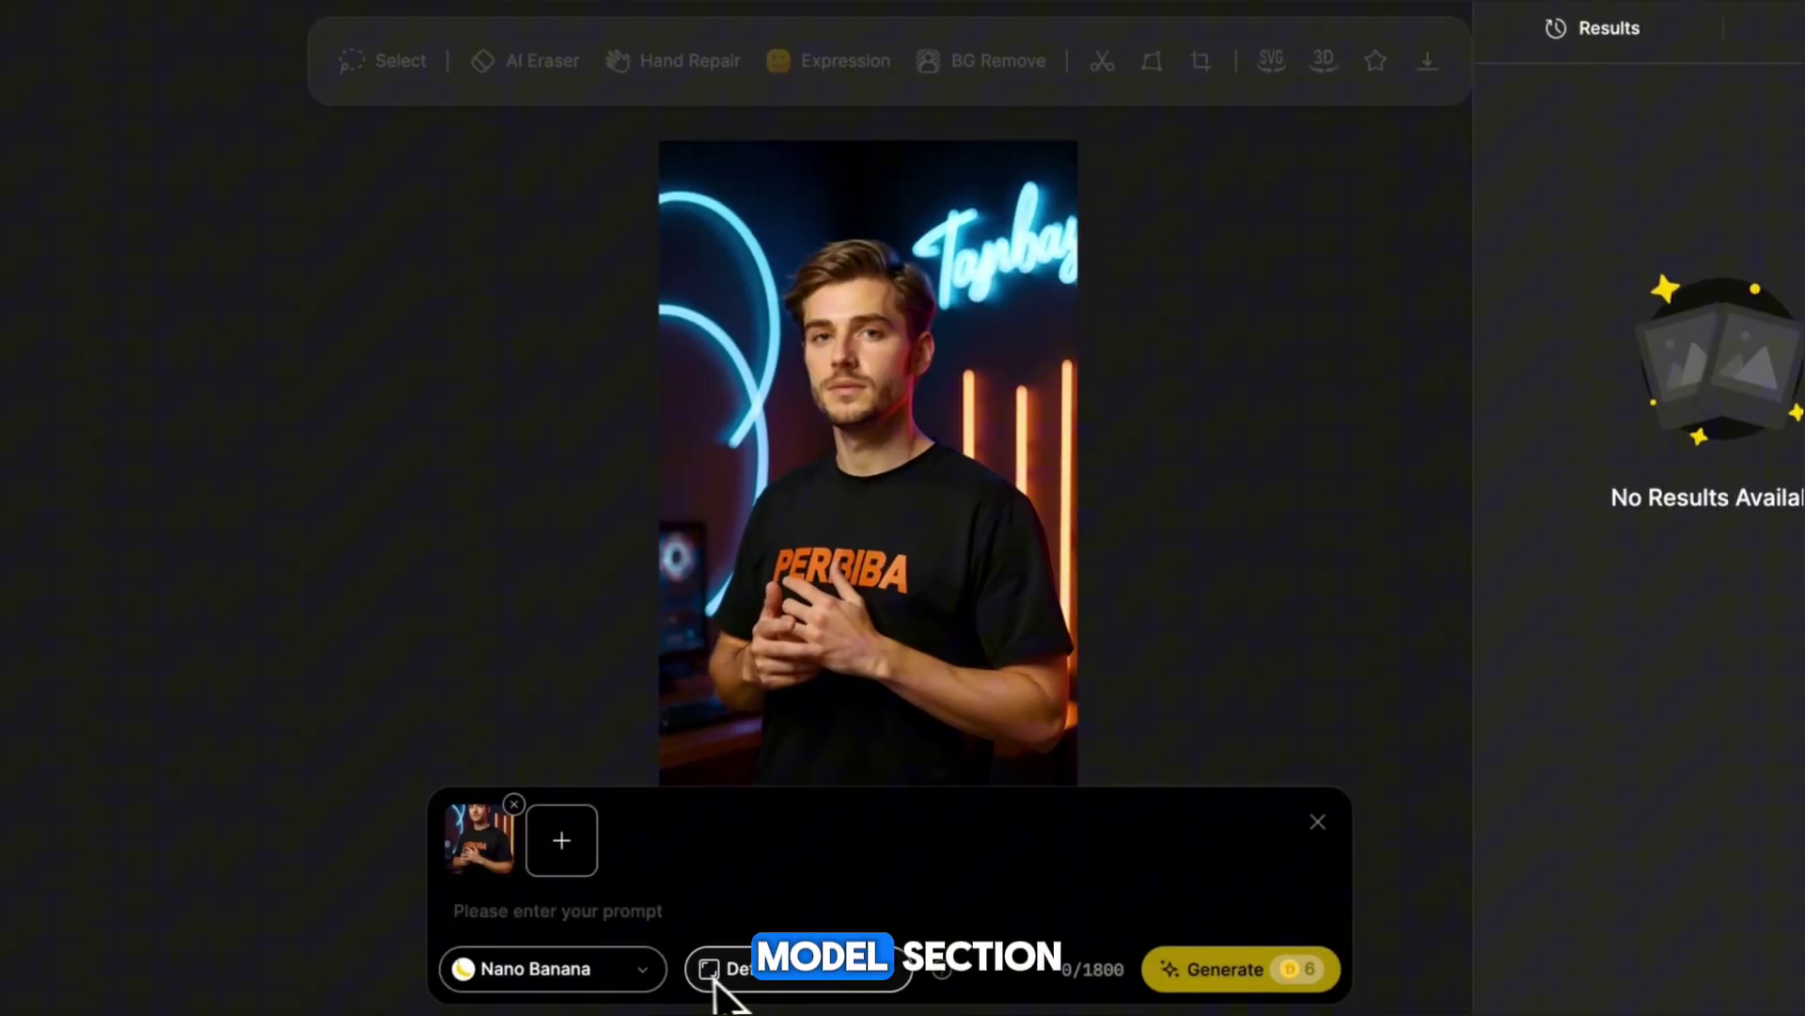
pyautogui.click(644, 973)
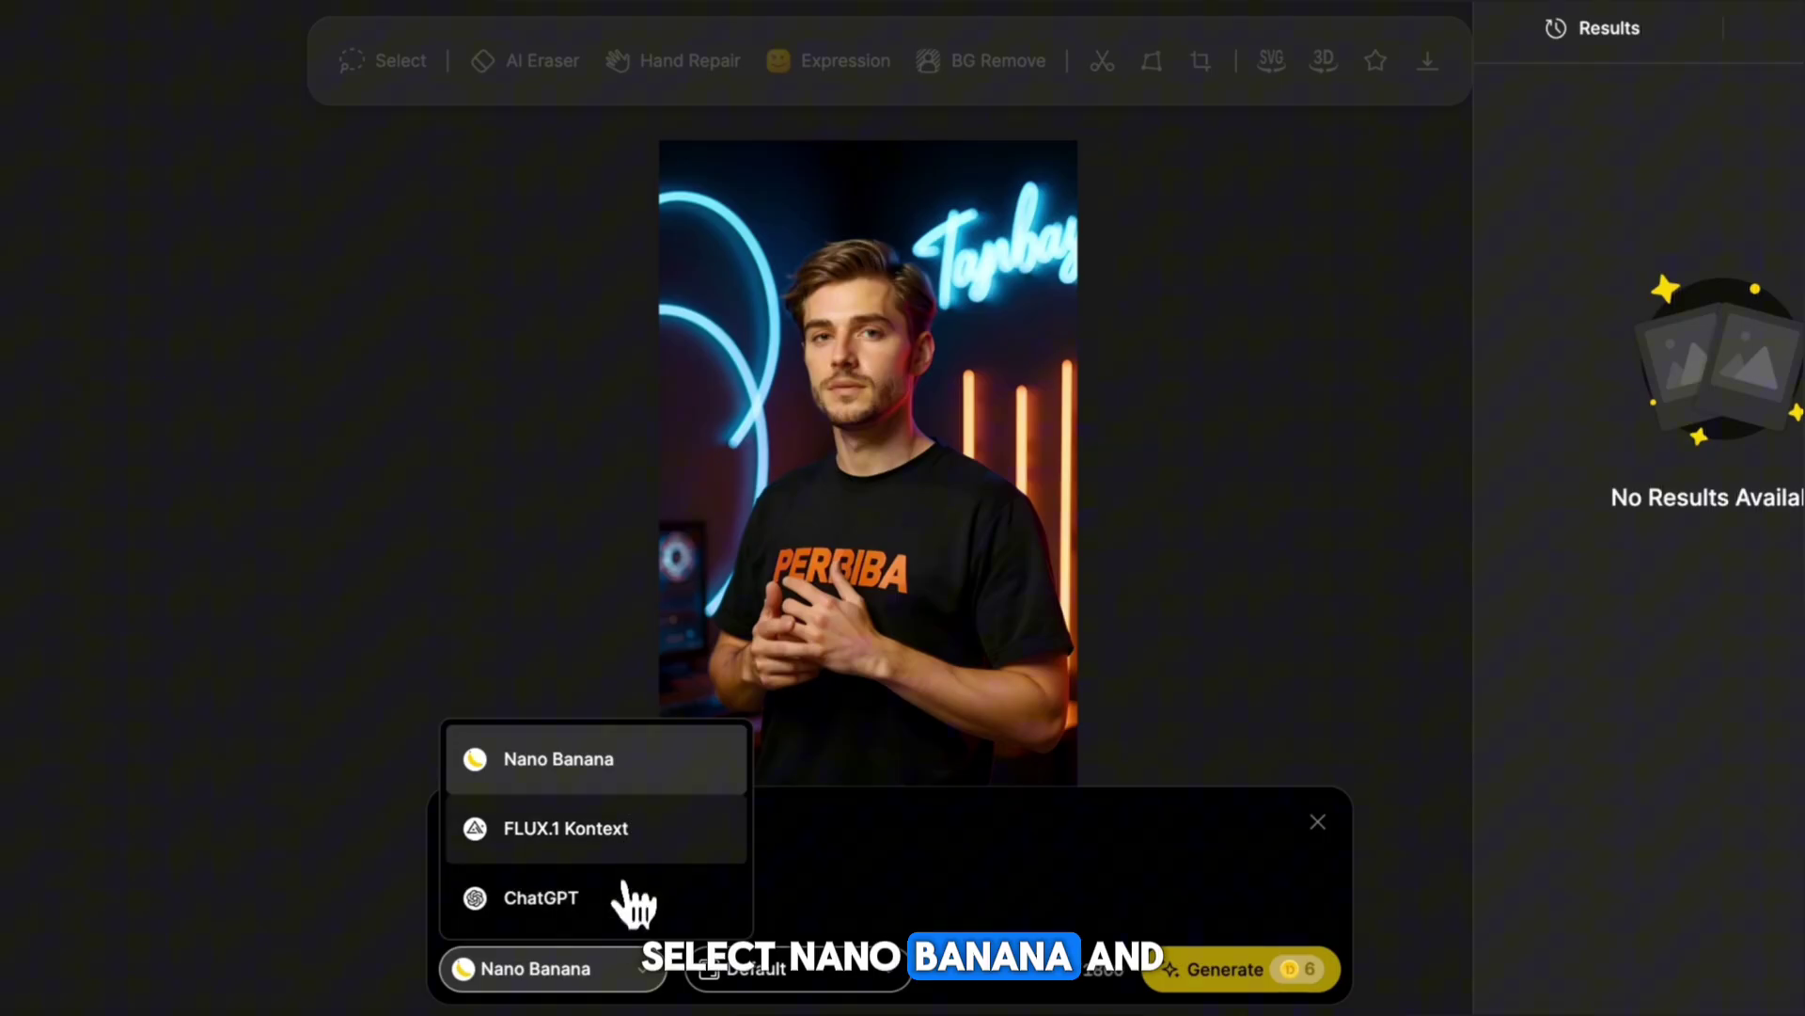
pyautogui.click(613, 765)
pyautogui.click(846, 970)
pyautogui.click(857, 869)
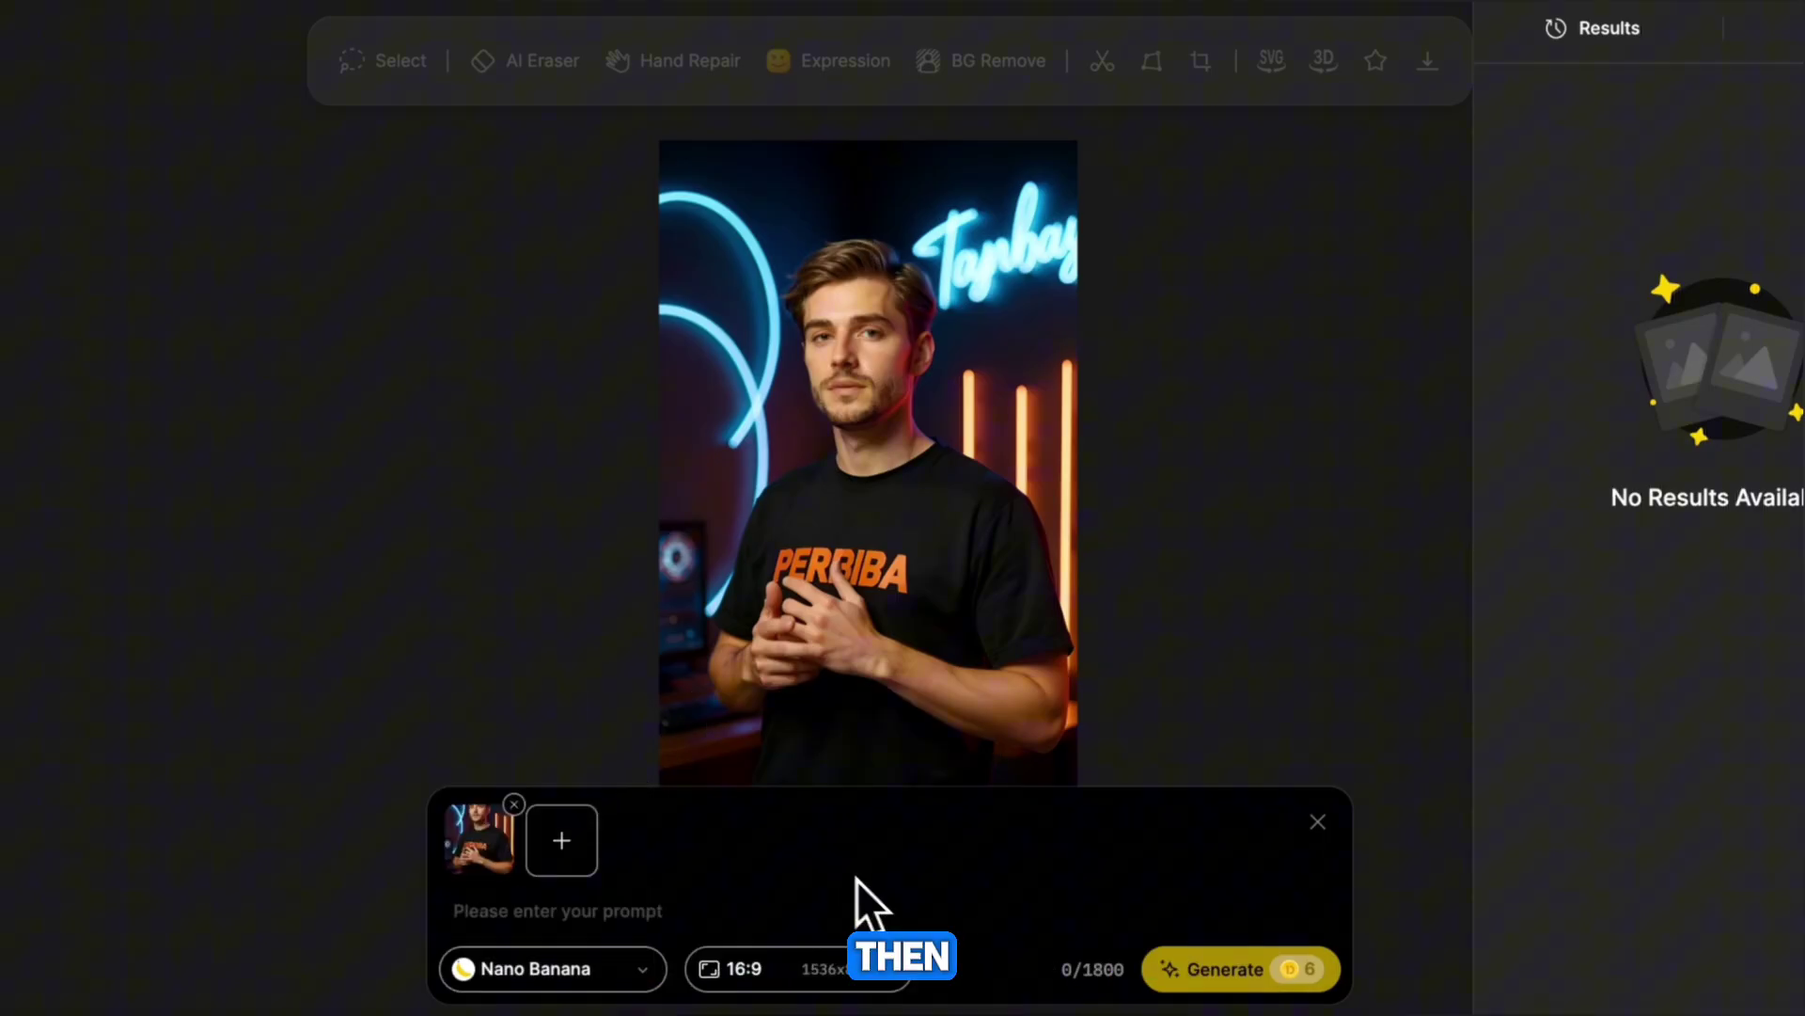
# Add the hooded denim jacket photo as a reference and paste the Times Square prompt.
pyautogui.click(627, 868)
pyautogui.click(903, 311)
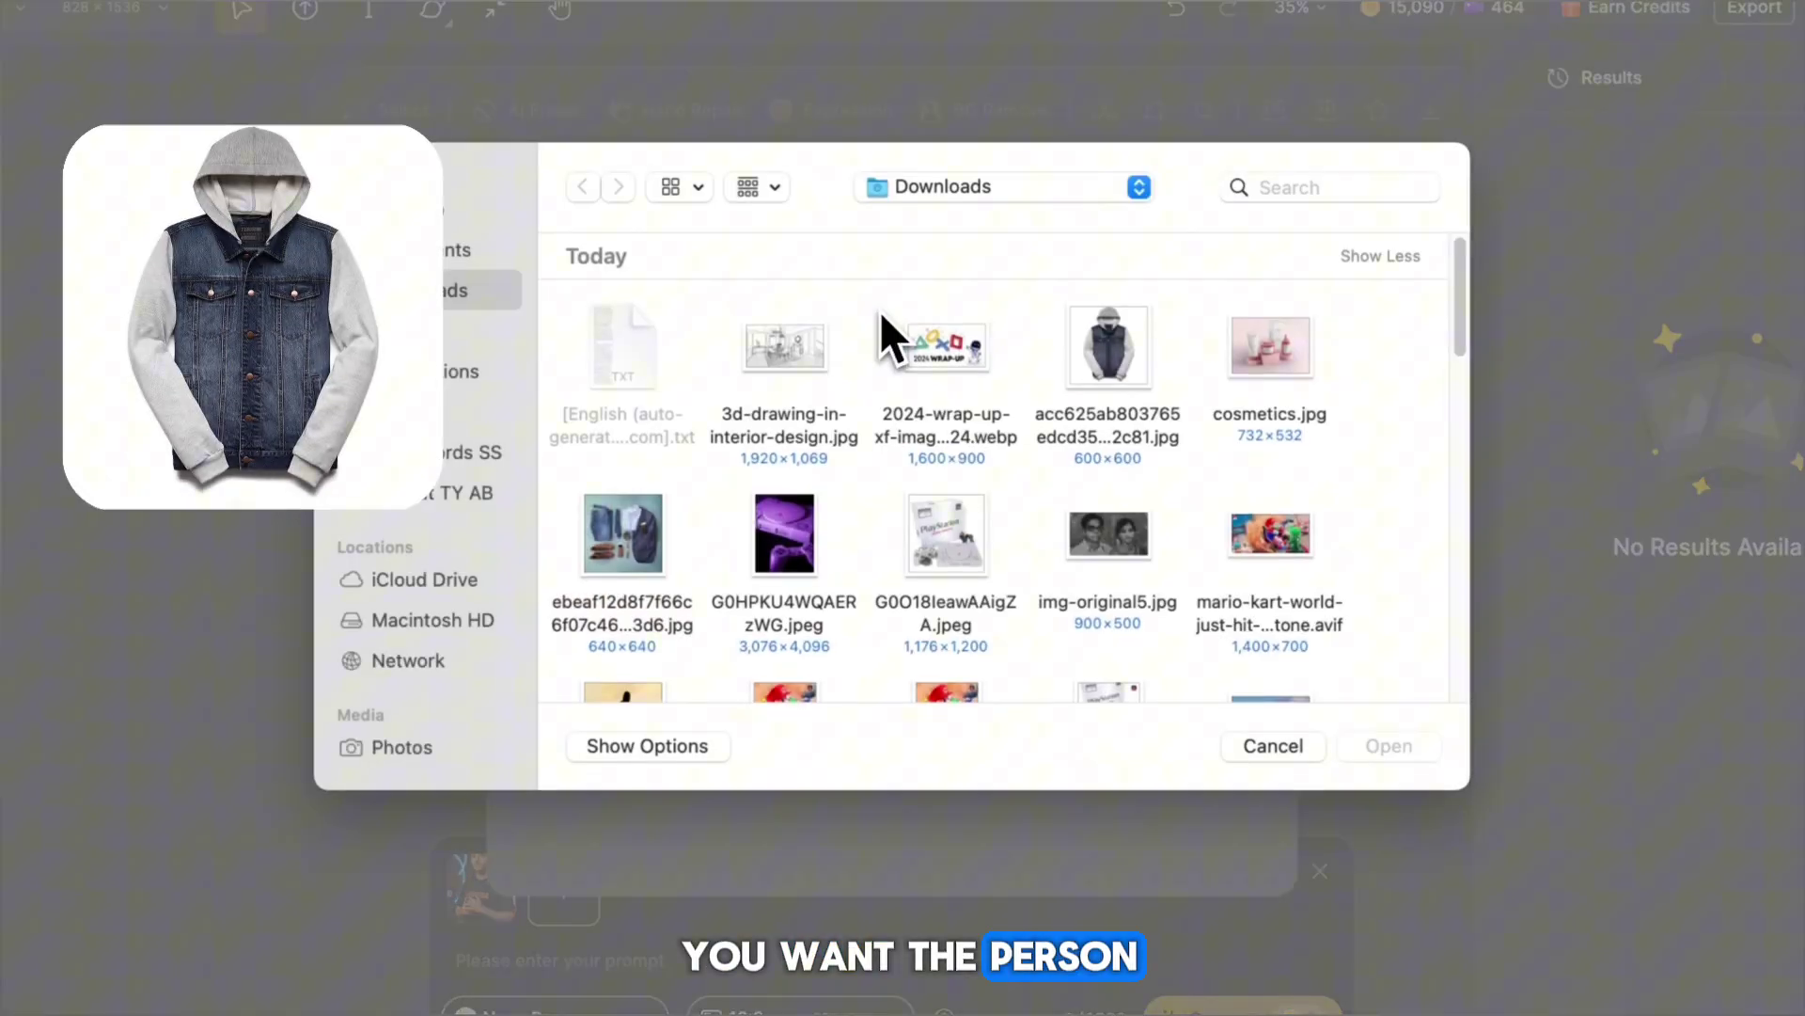
pyautogui.click(1106, 423)
pyautogui.press('Return')
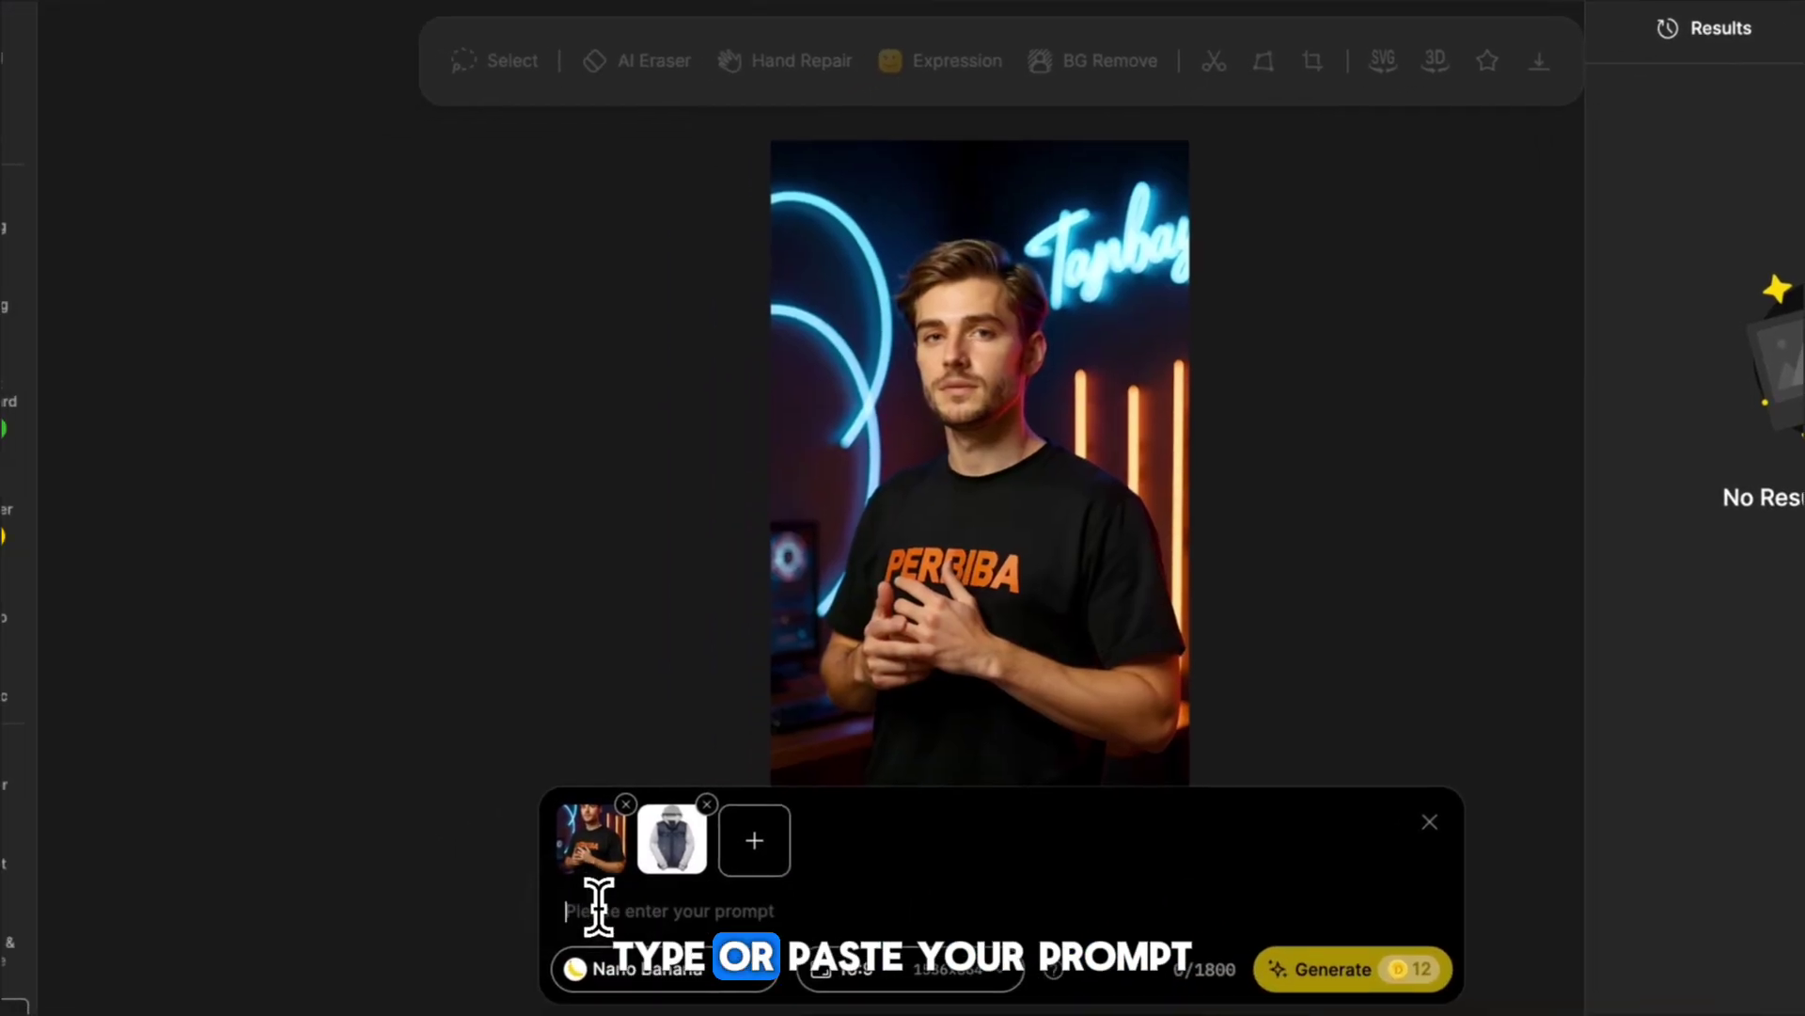
pyautogui.rightClick(597, 911)
pyautogui.click(692, 747)
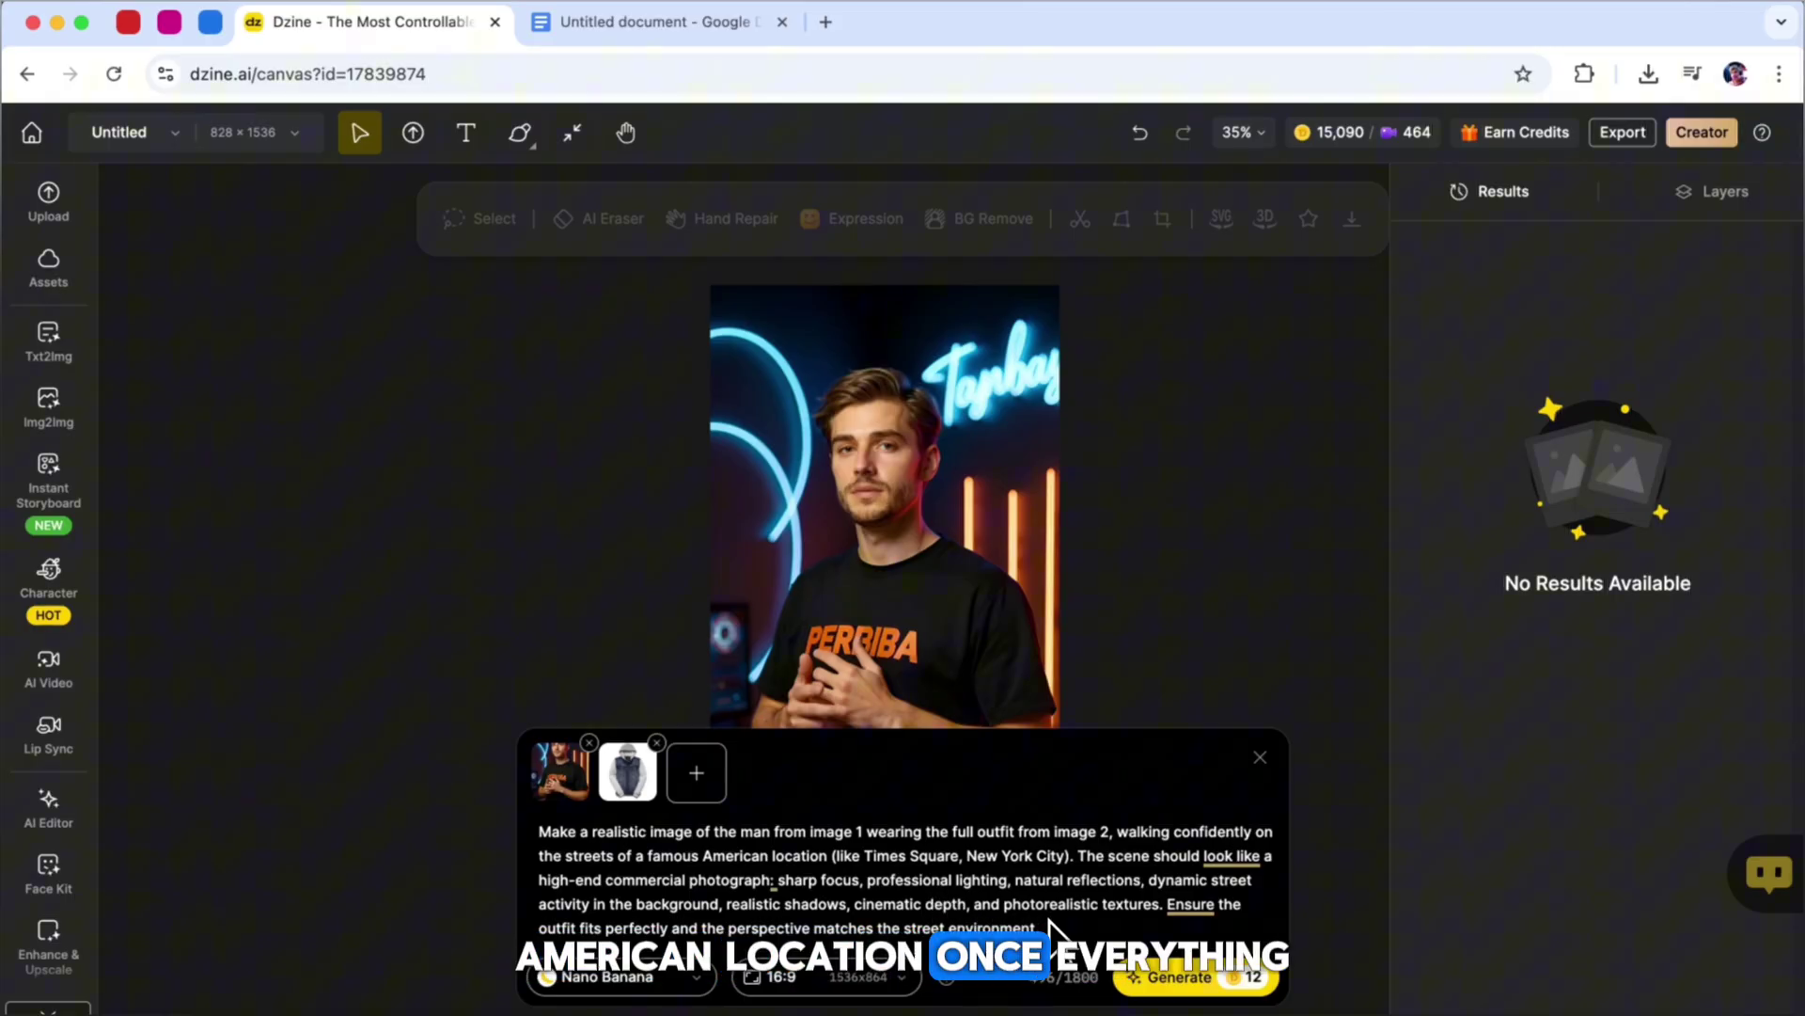
# Generate the Times Square jacket image, preview it, and expand its full prompt details.
pyautogui.click(1182, 976)
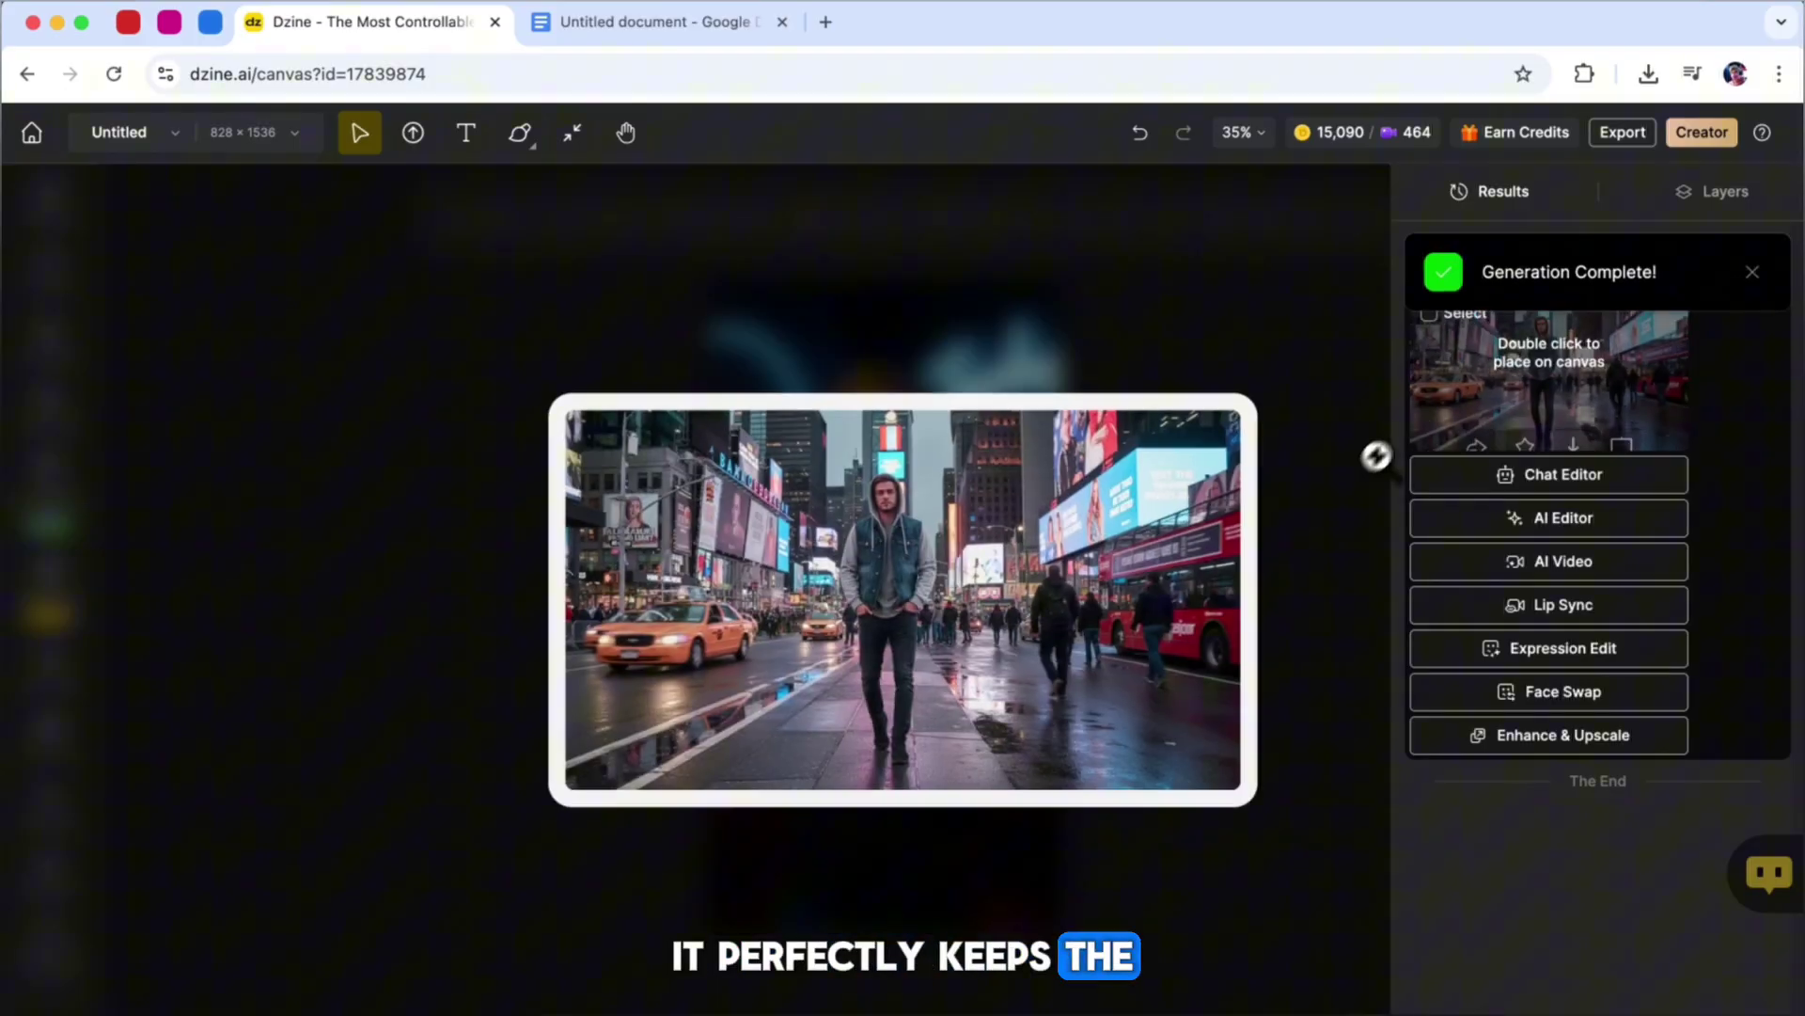
pyautogui.click(1548, 370)
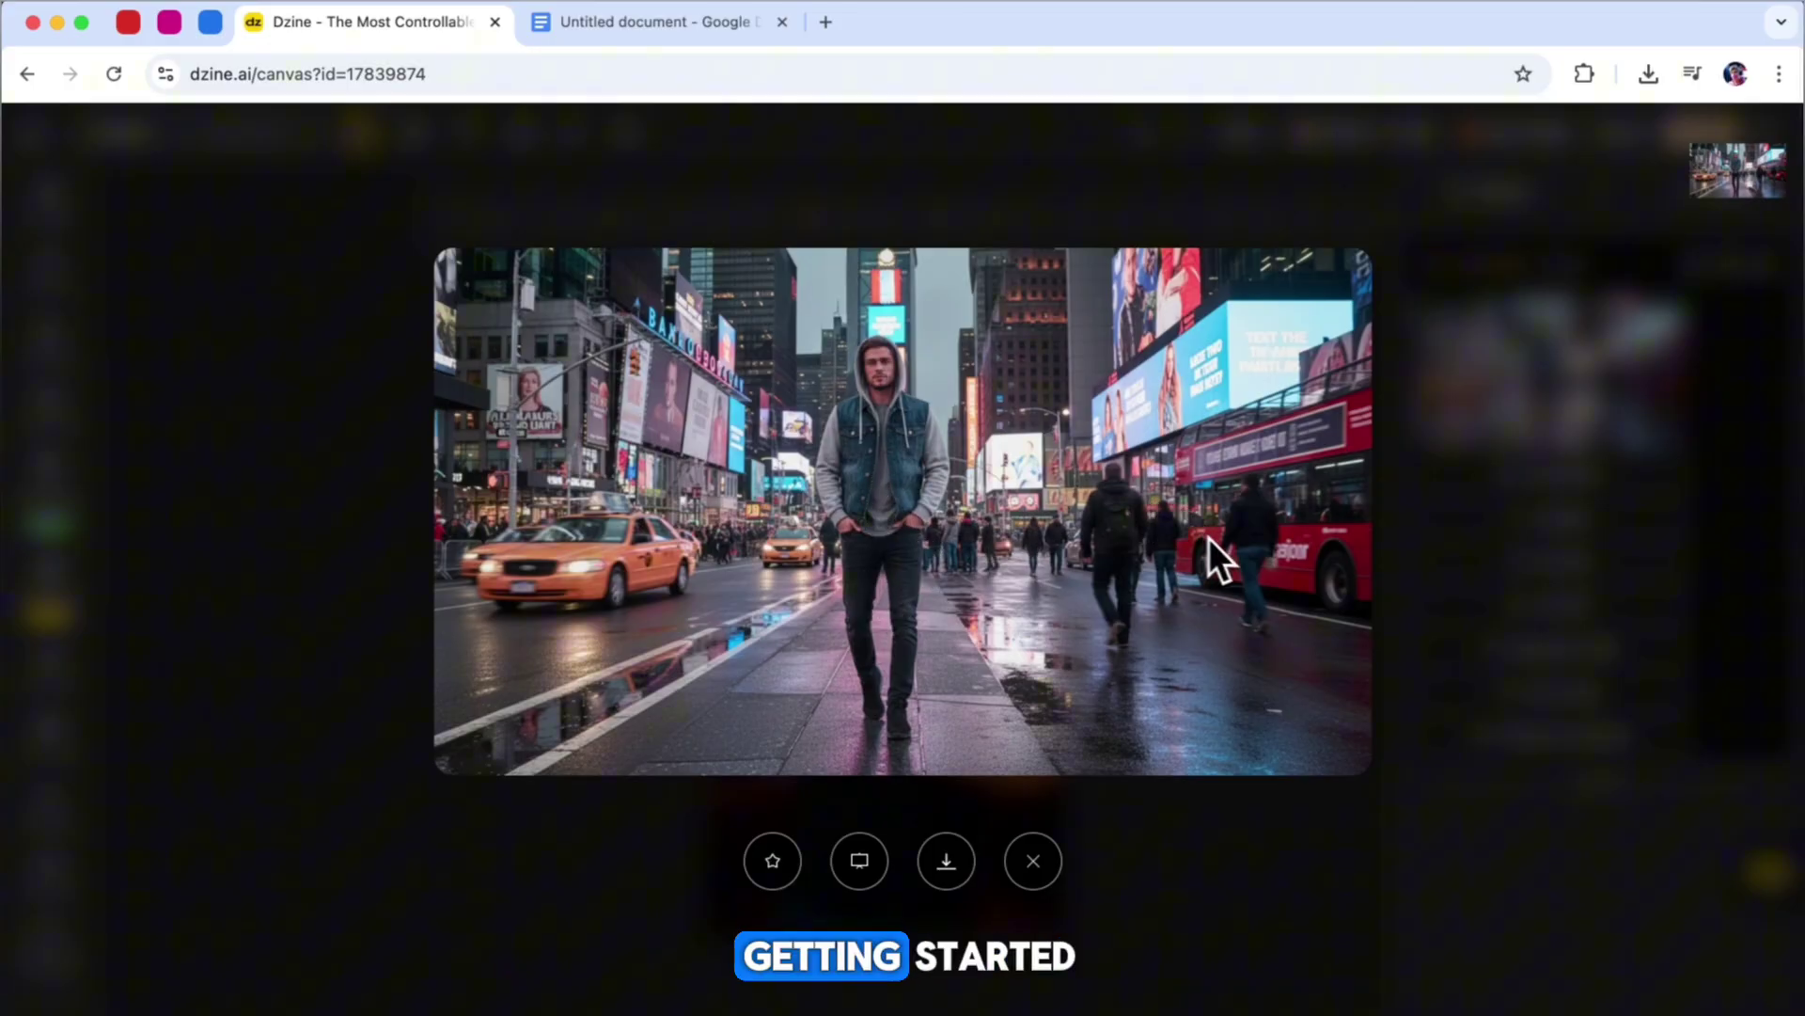
pyautogui.click(1431, 429)
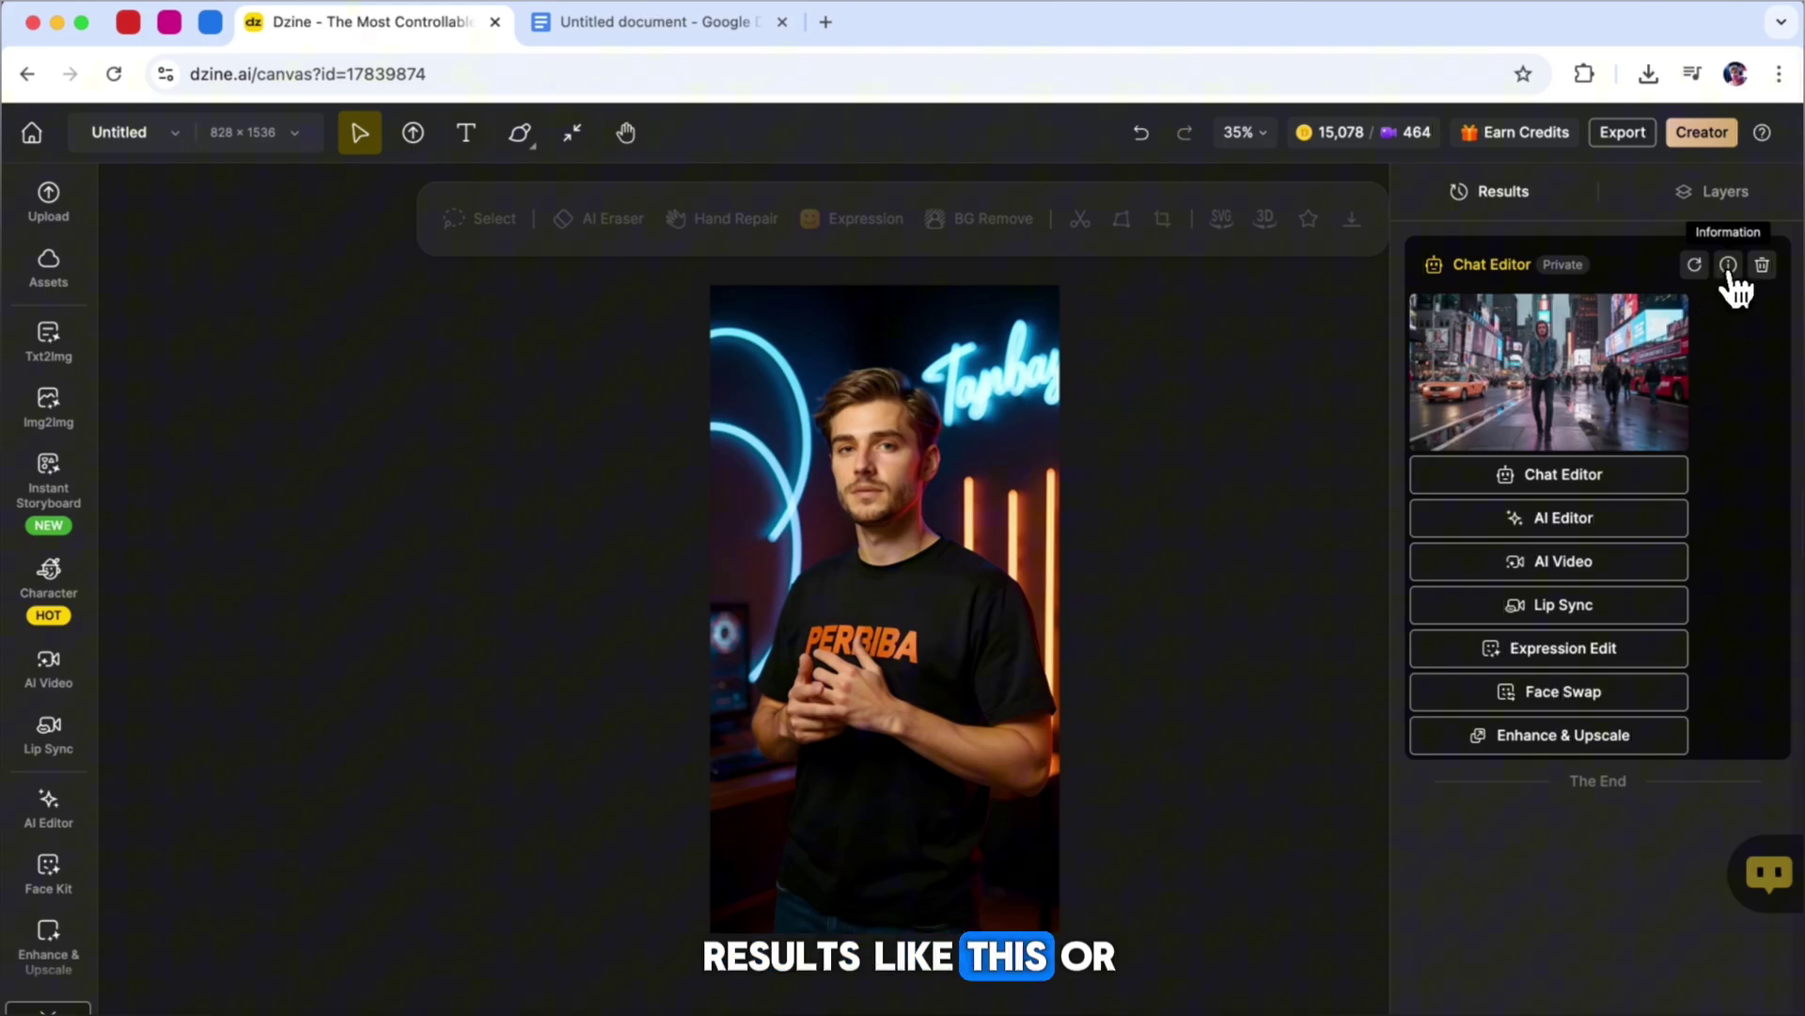
pyautogui.click(1729, 266)
pyautogui.click(1658, 460)
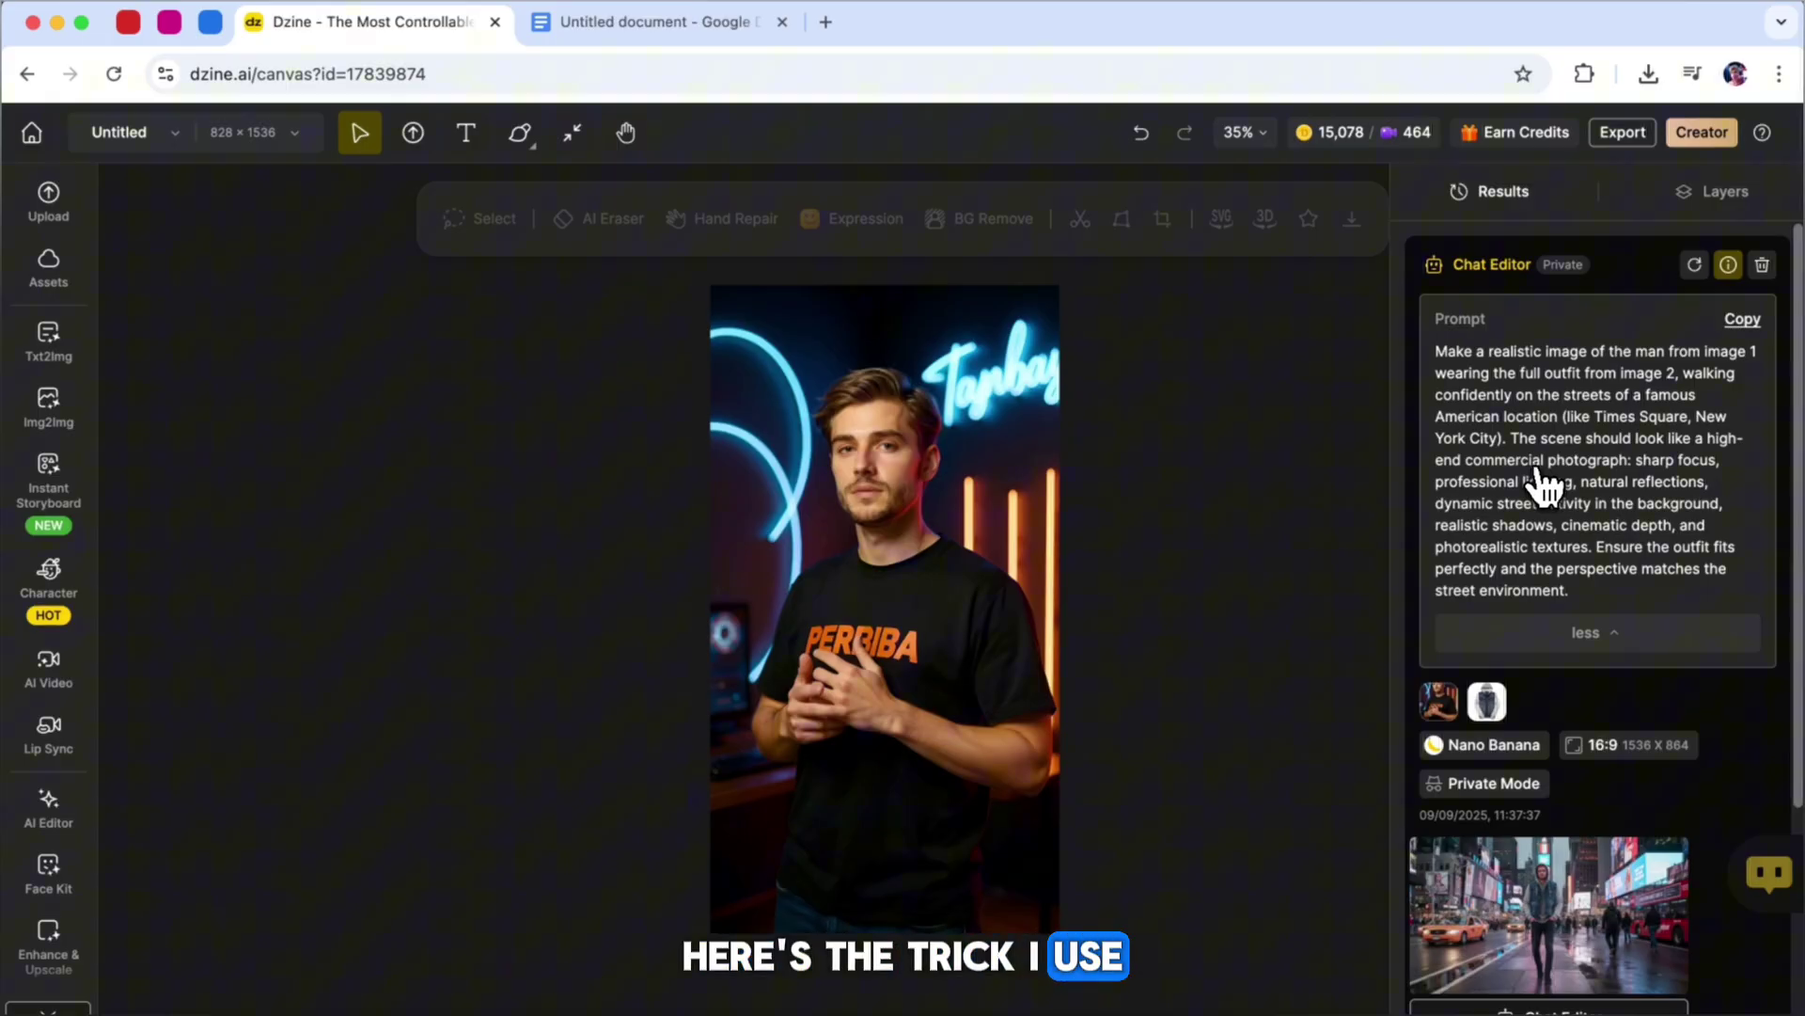
# Open ChatGPT in a new tab and copy all prompt-designer instructions from Docs.
pyautogui.click(825, 22)
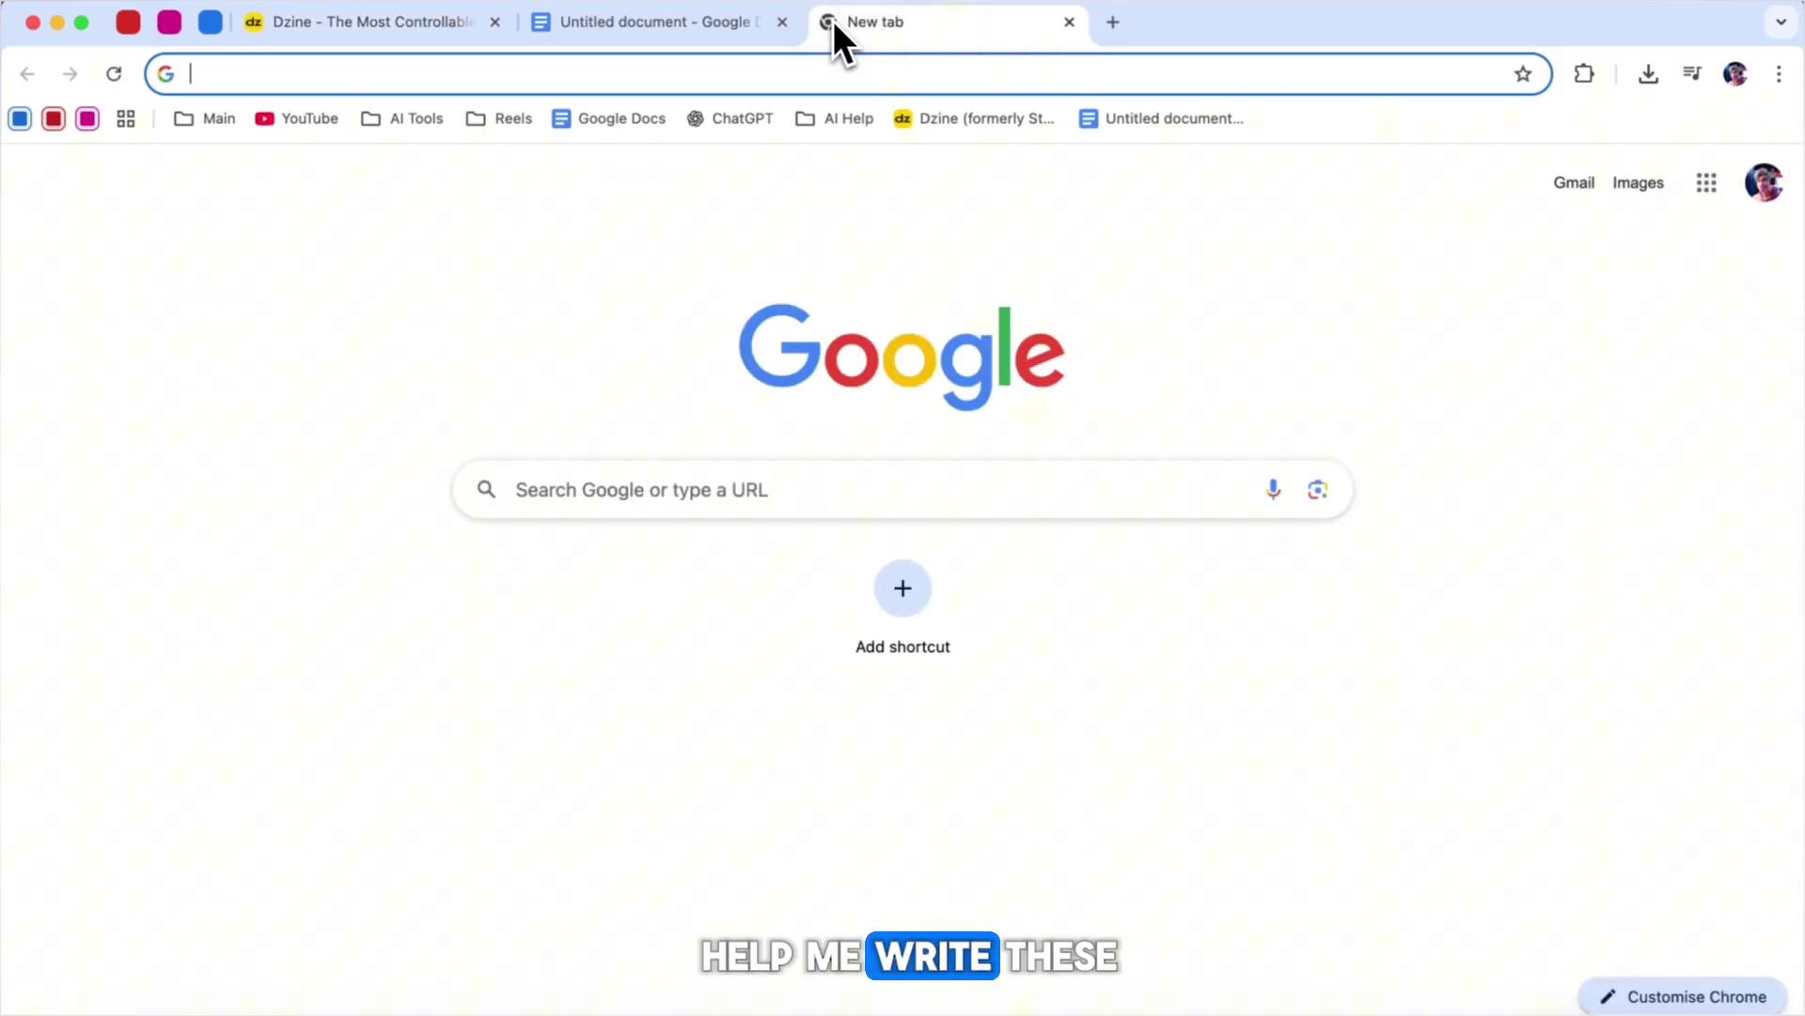
pyautogui.click(740, 121)
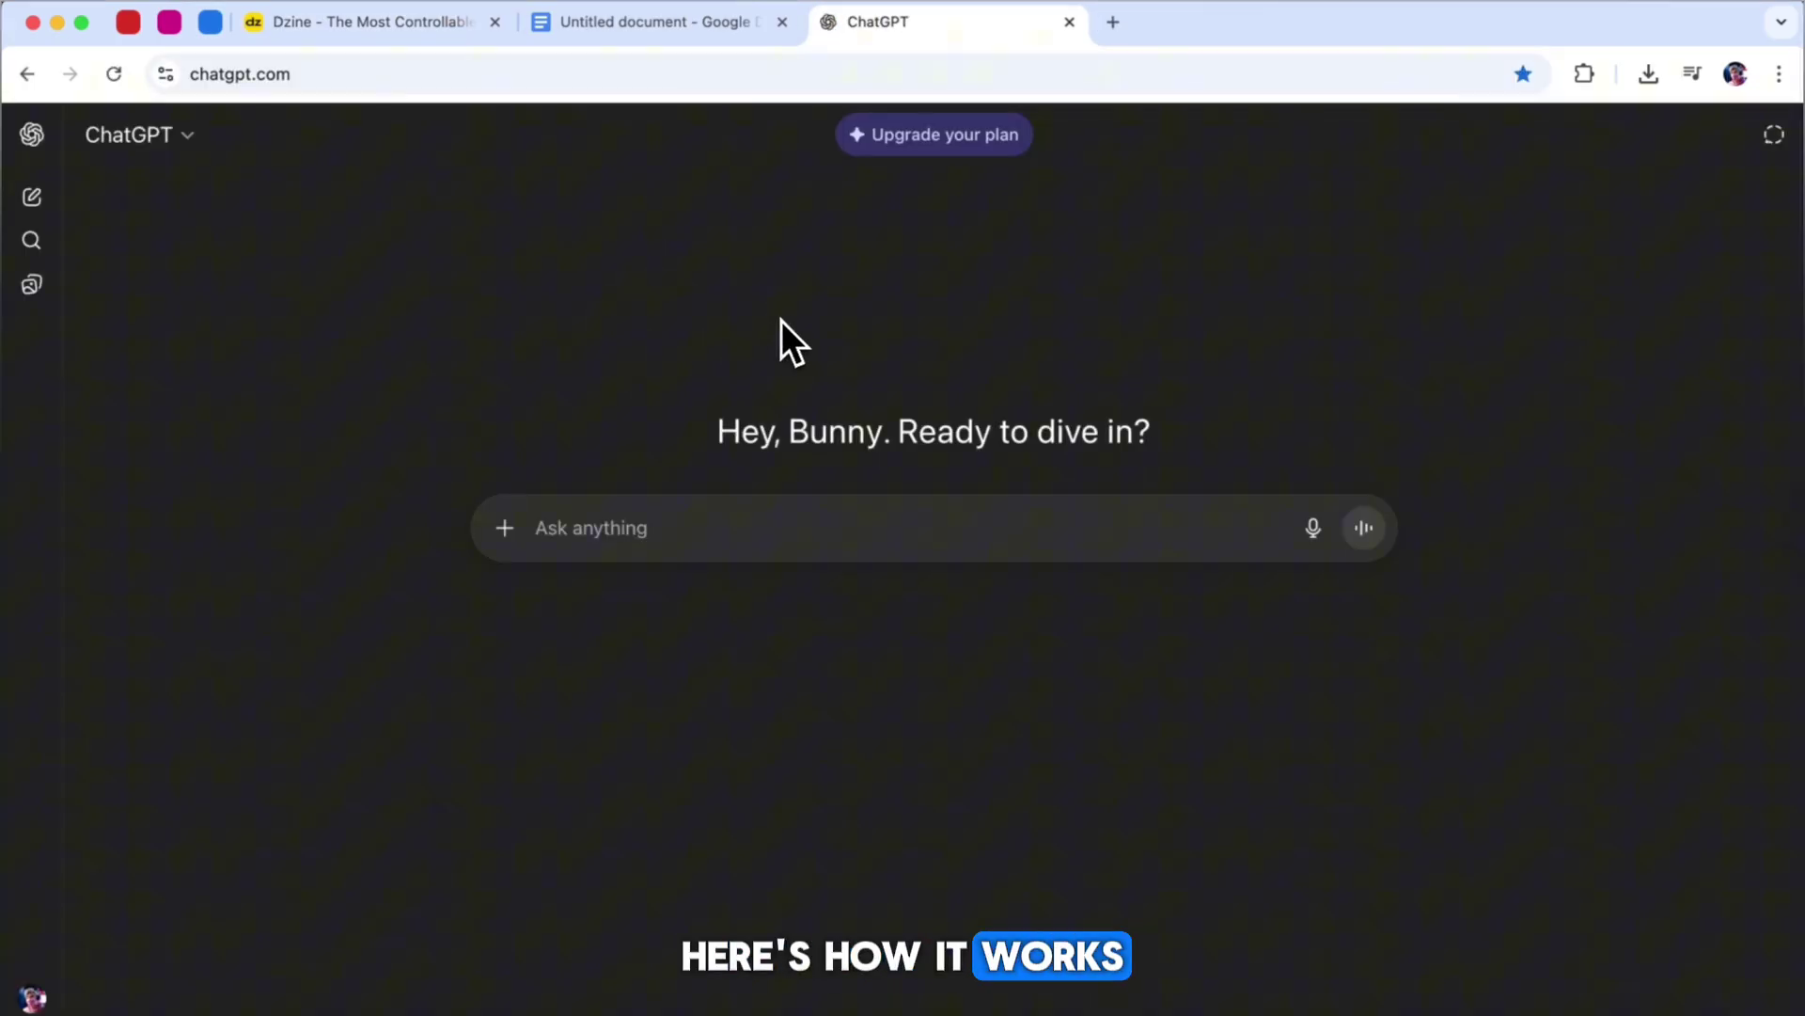
pyautogui.click(709, 43)
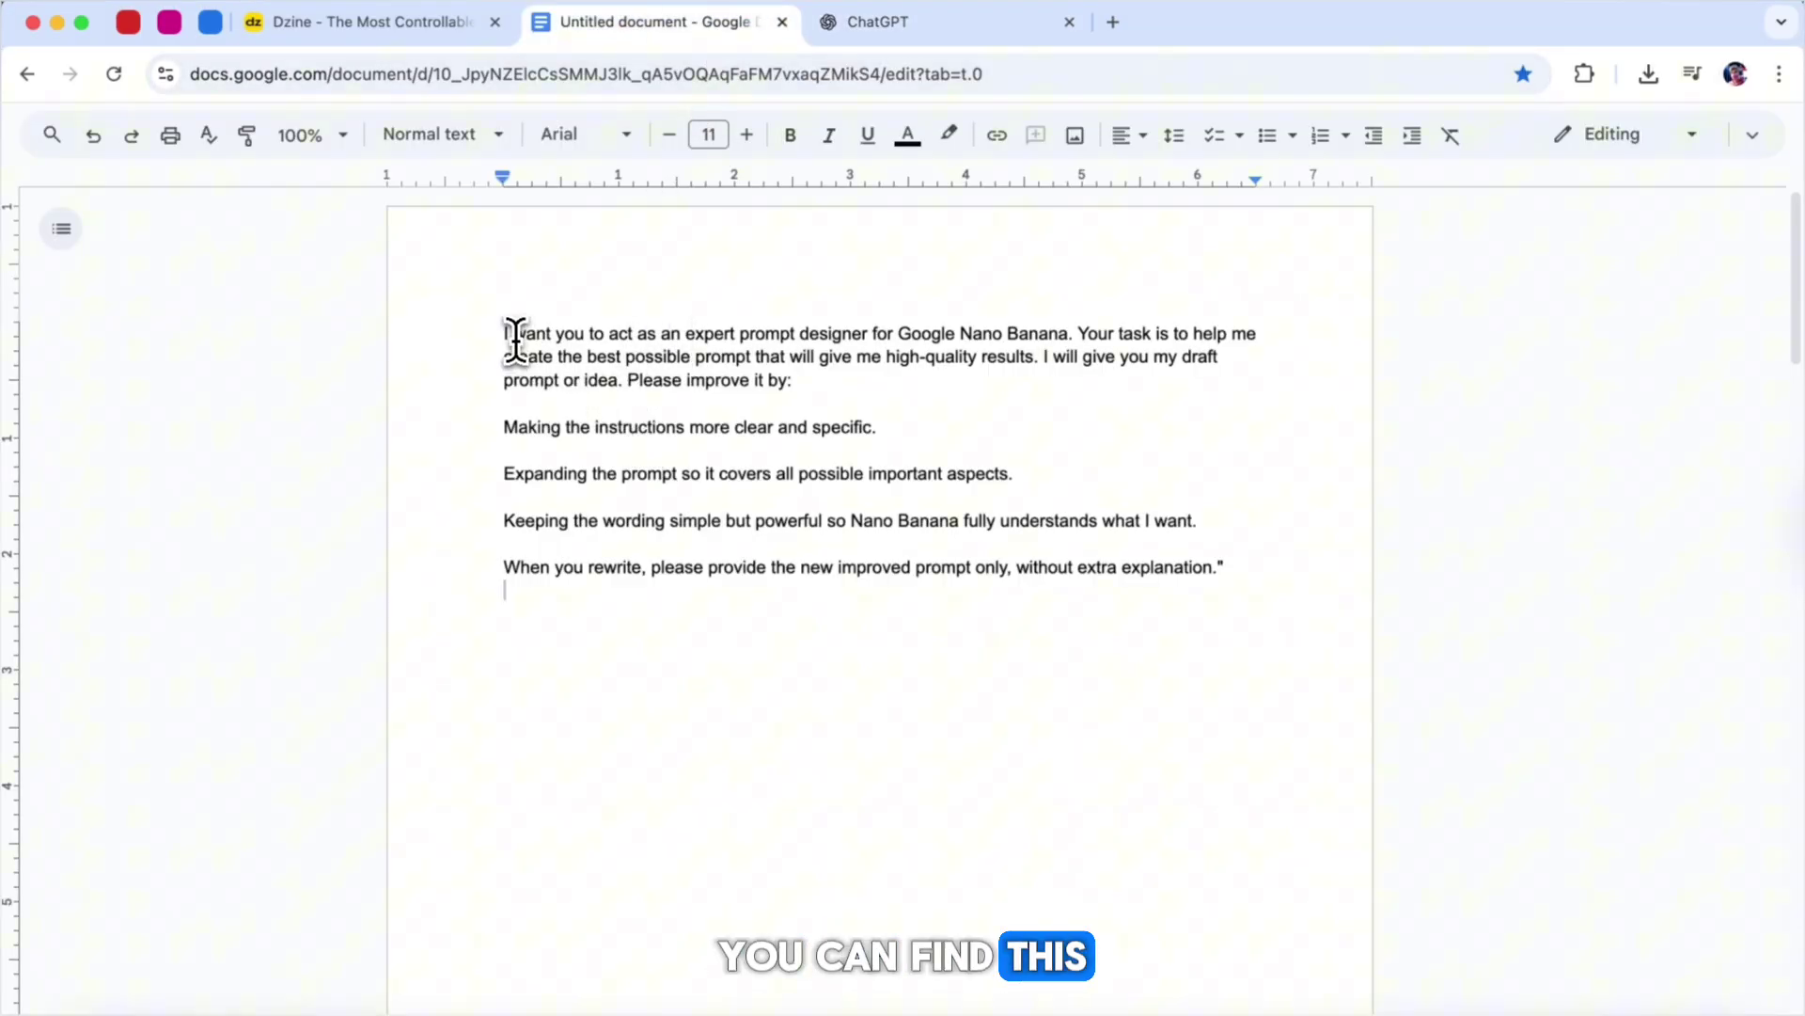
pyautogui.moveTo(504, 333); pyautogui.dragTo(1225, 570)
pyautogui.rightClick(944, 400)
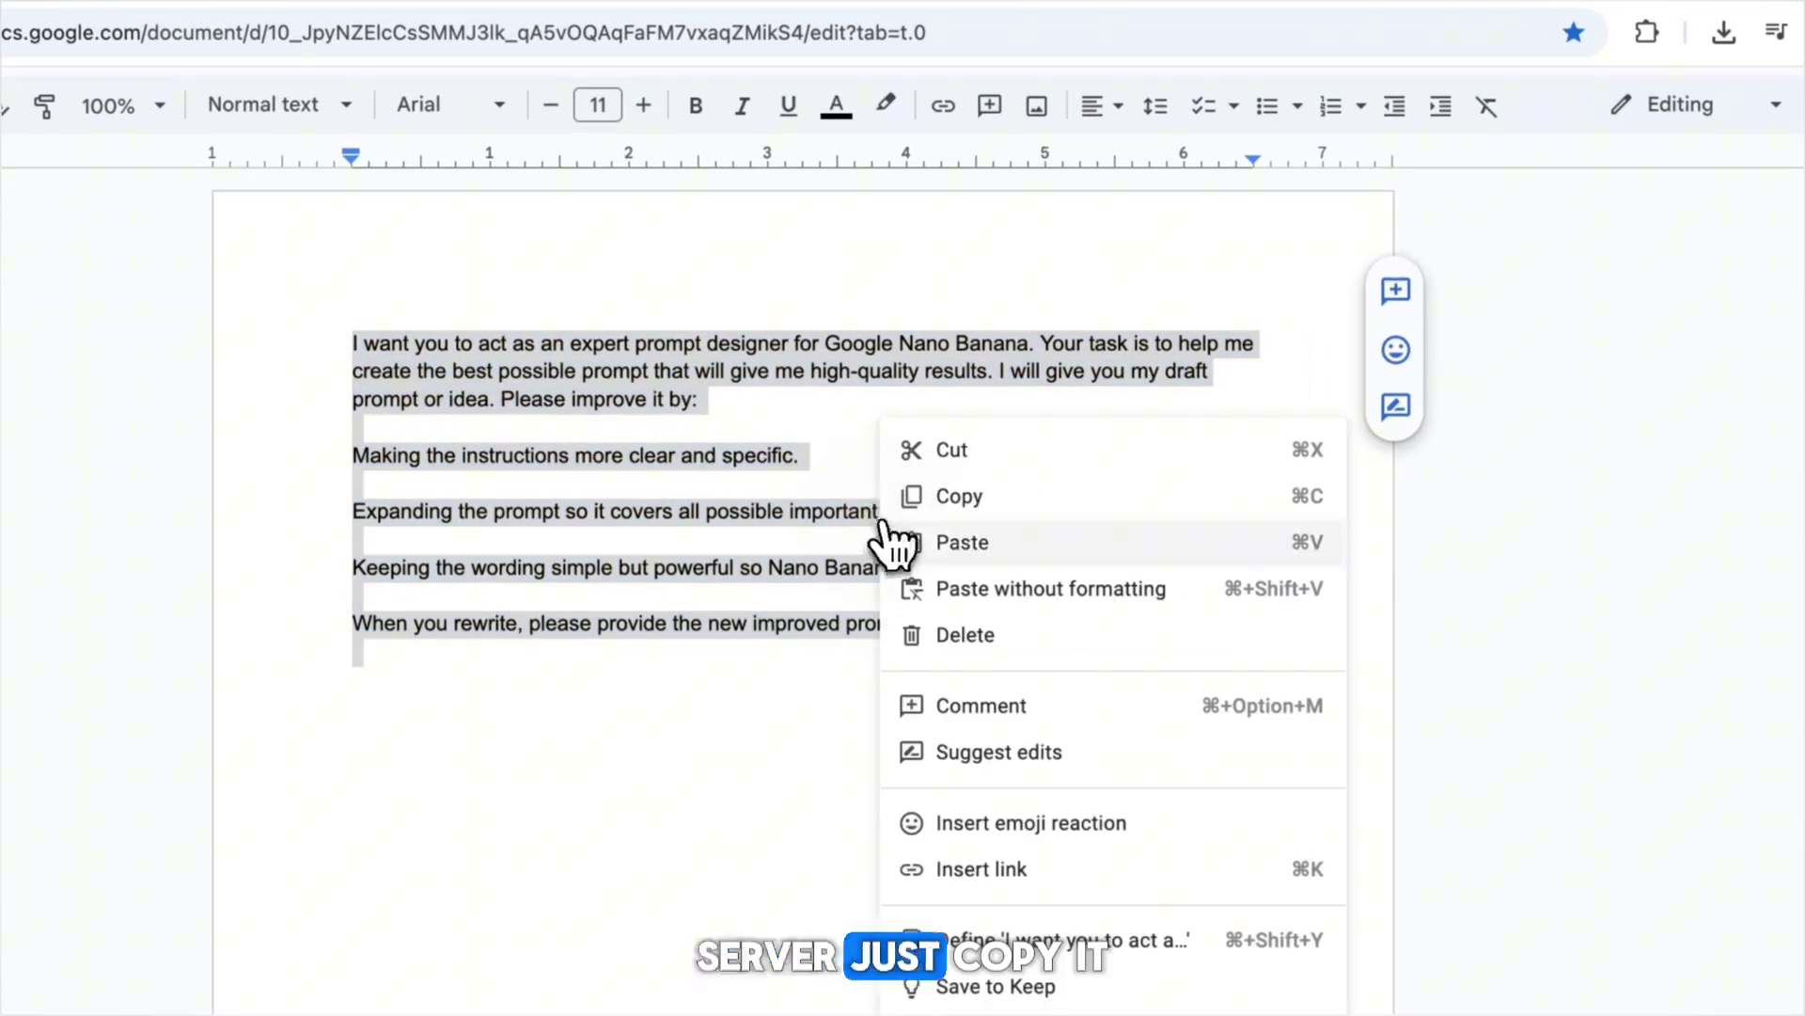
pyautogui.click(960, 496)
# Paste the copied instructions into ChatGPT's message box.
pyautogui.click(904, 22)
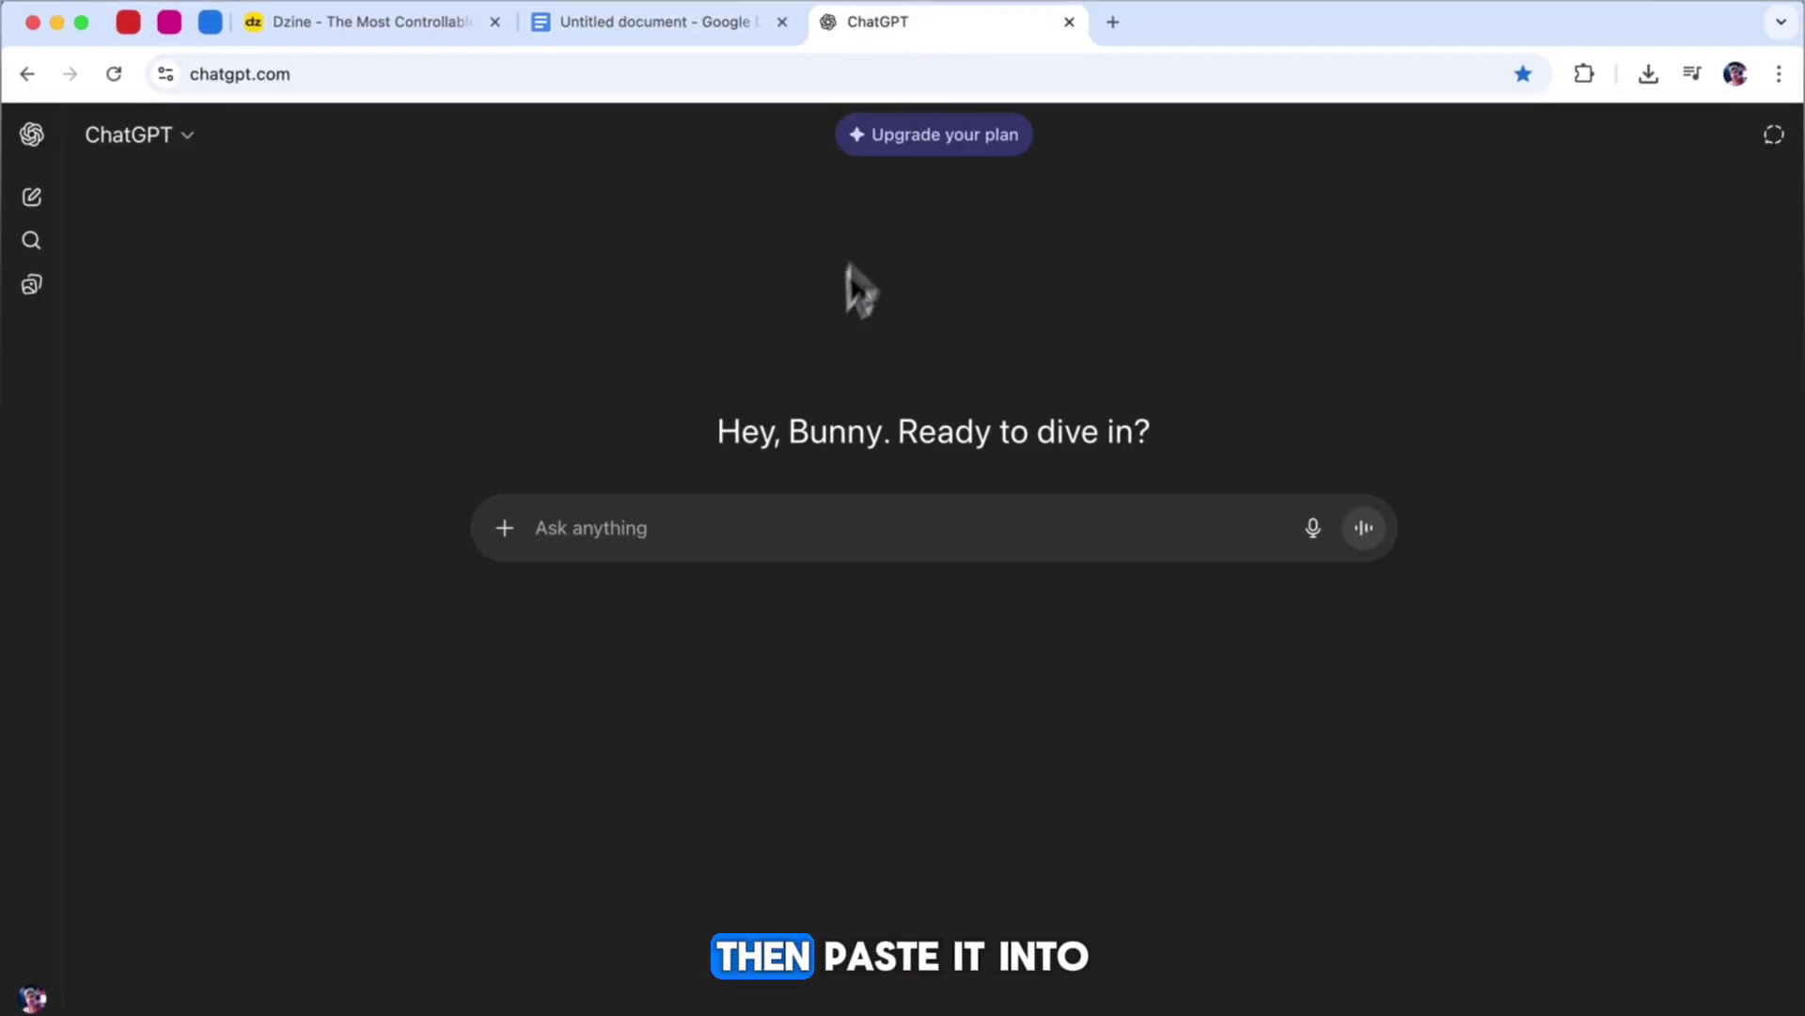
pyautogui.rightClick(761, 550)
pyautogui.click(812, 720)
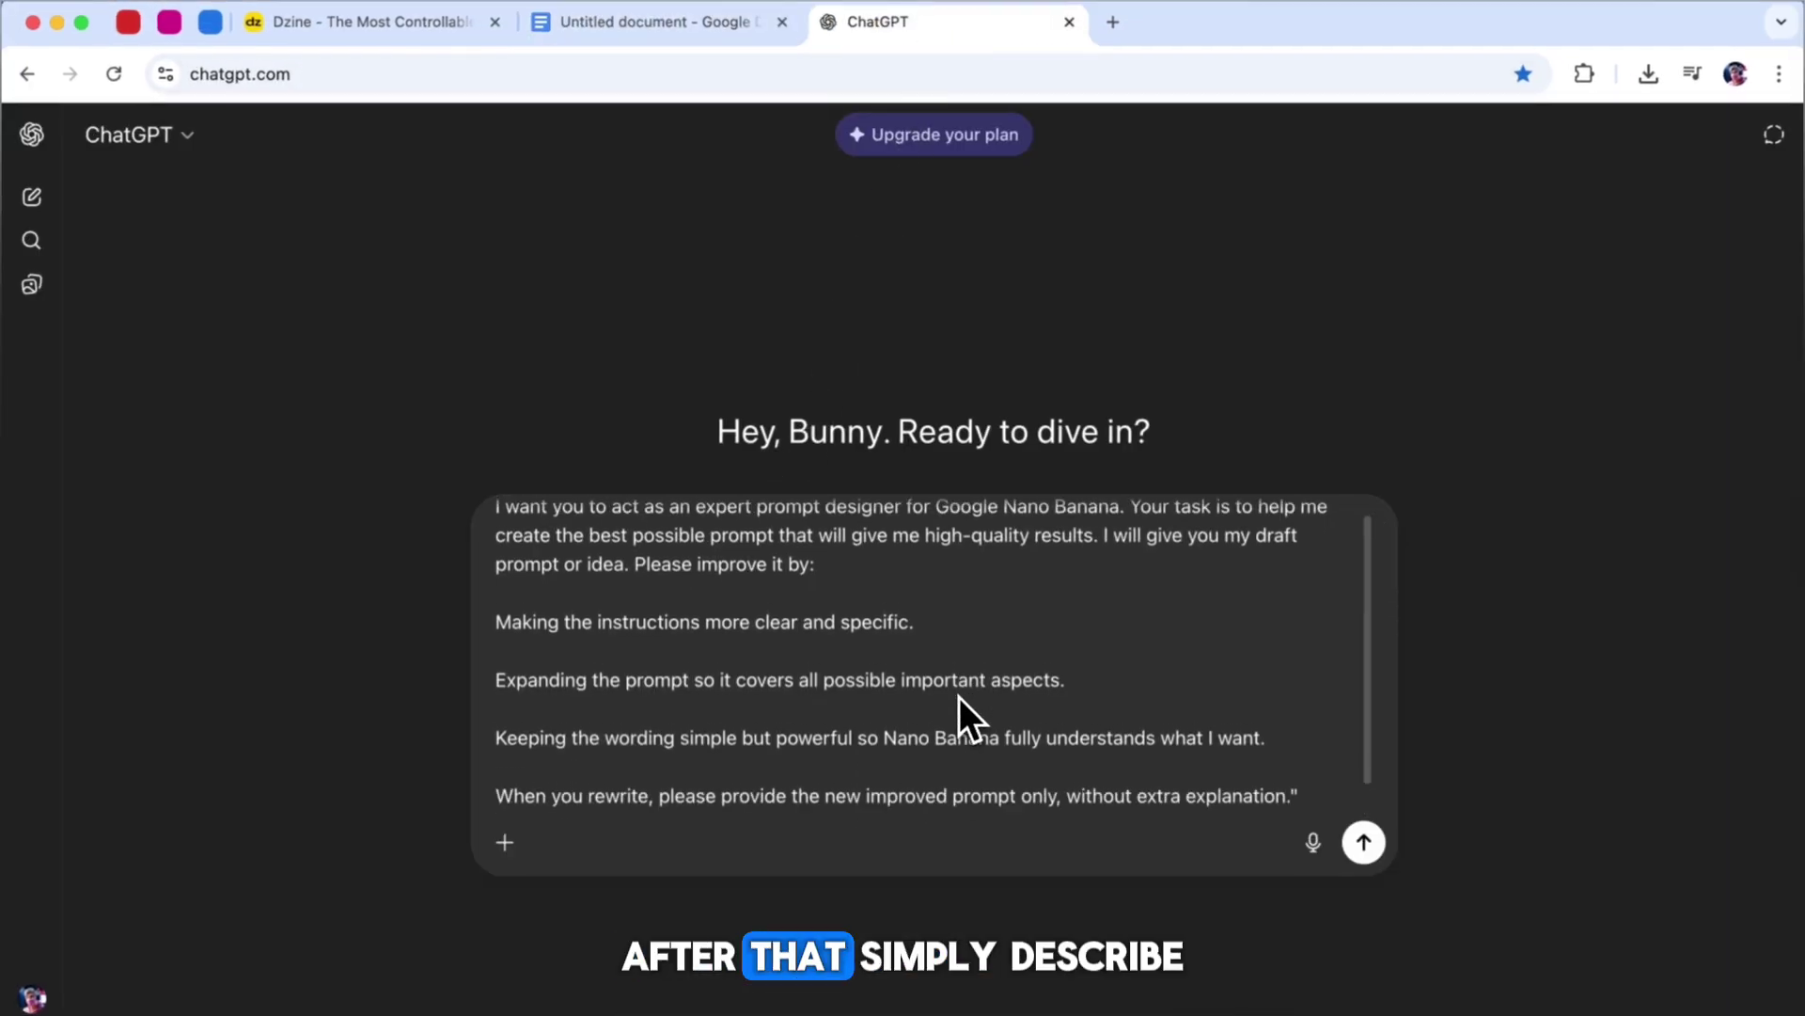
# Send the instructions, then send the Paris street draft prompt to ChatGPT.
pyautogui.click(1364, 846)
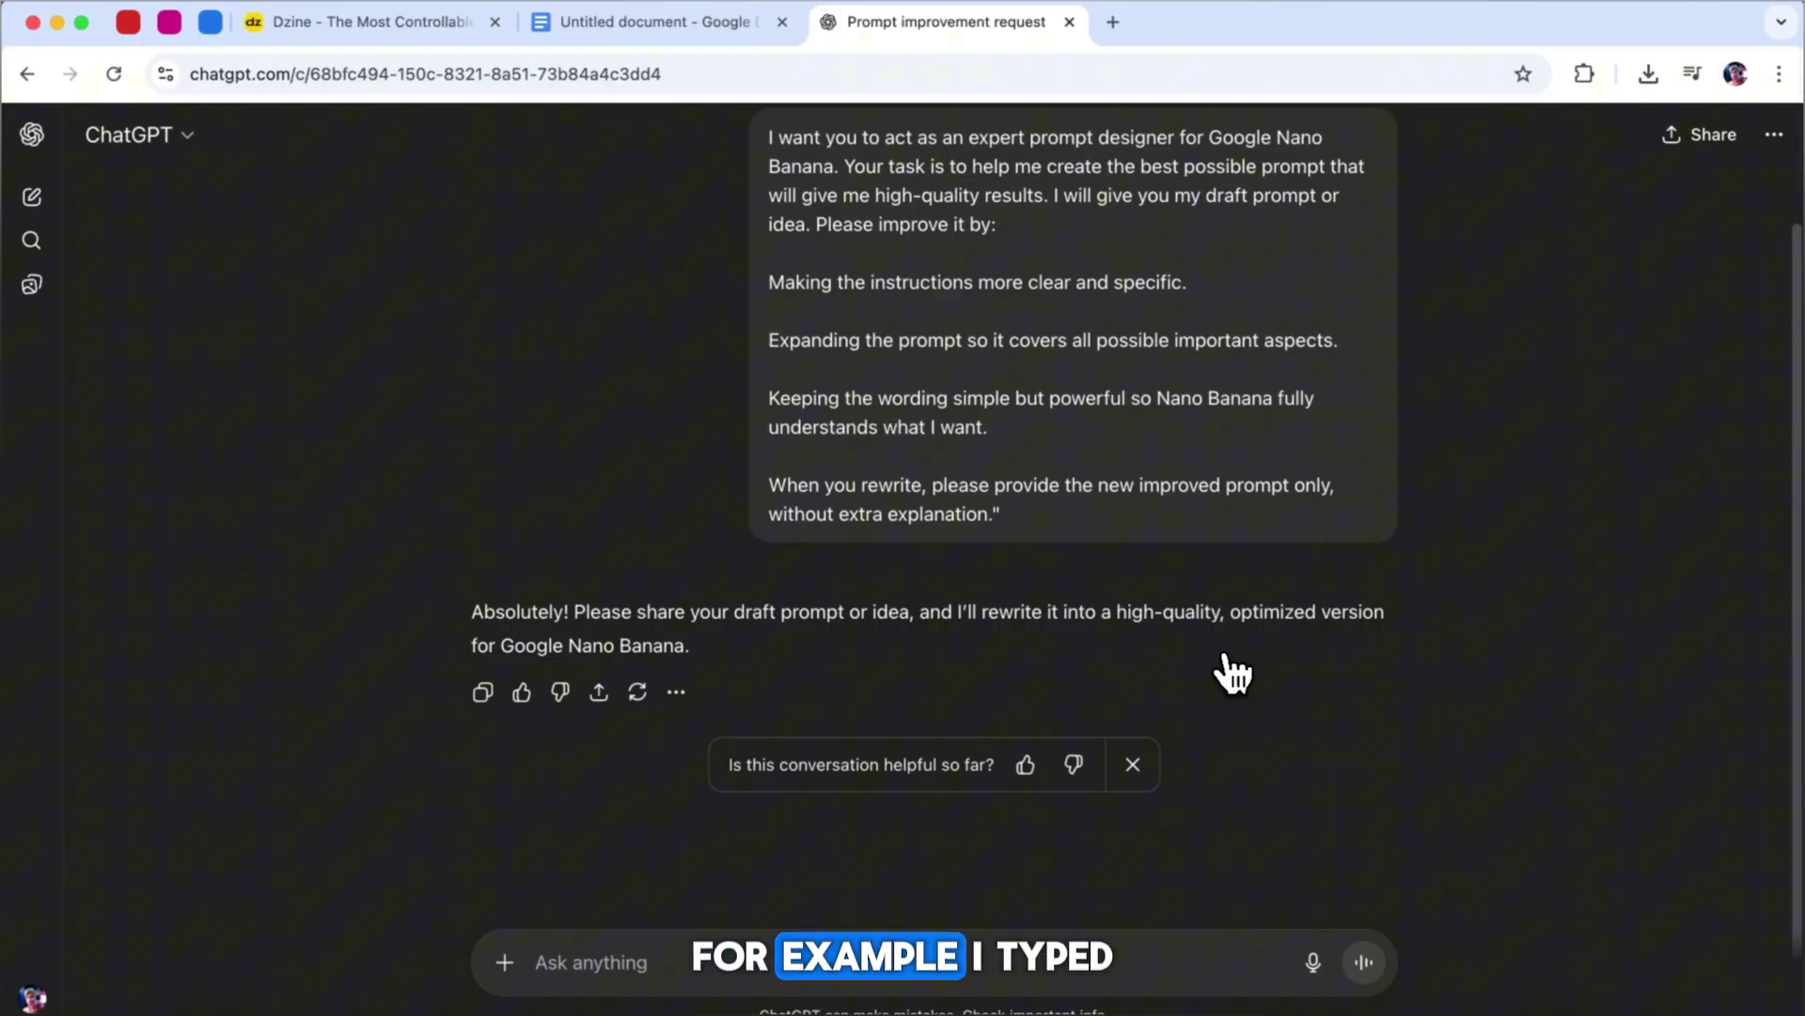
pyautogui.click(670, 965)
pyautogui.write('Make the woman from')
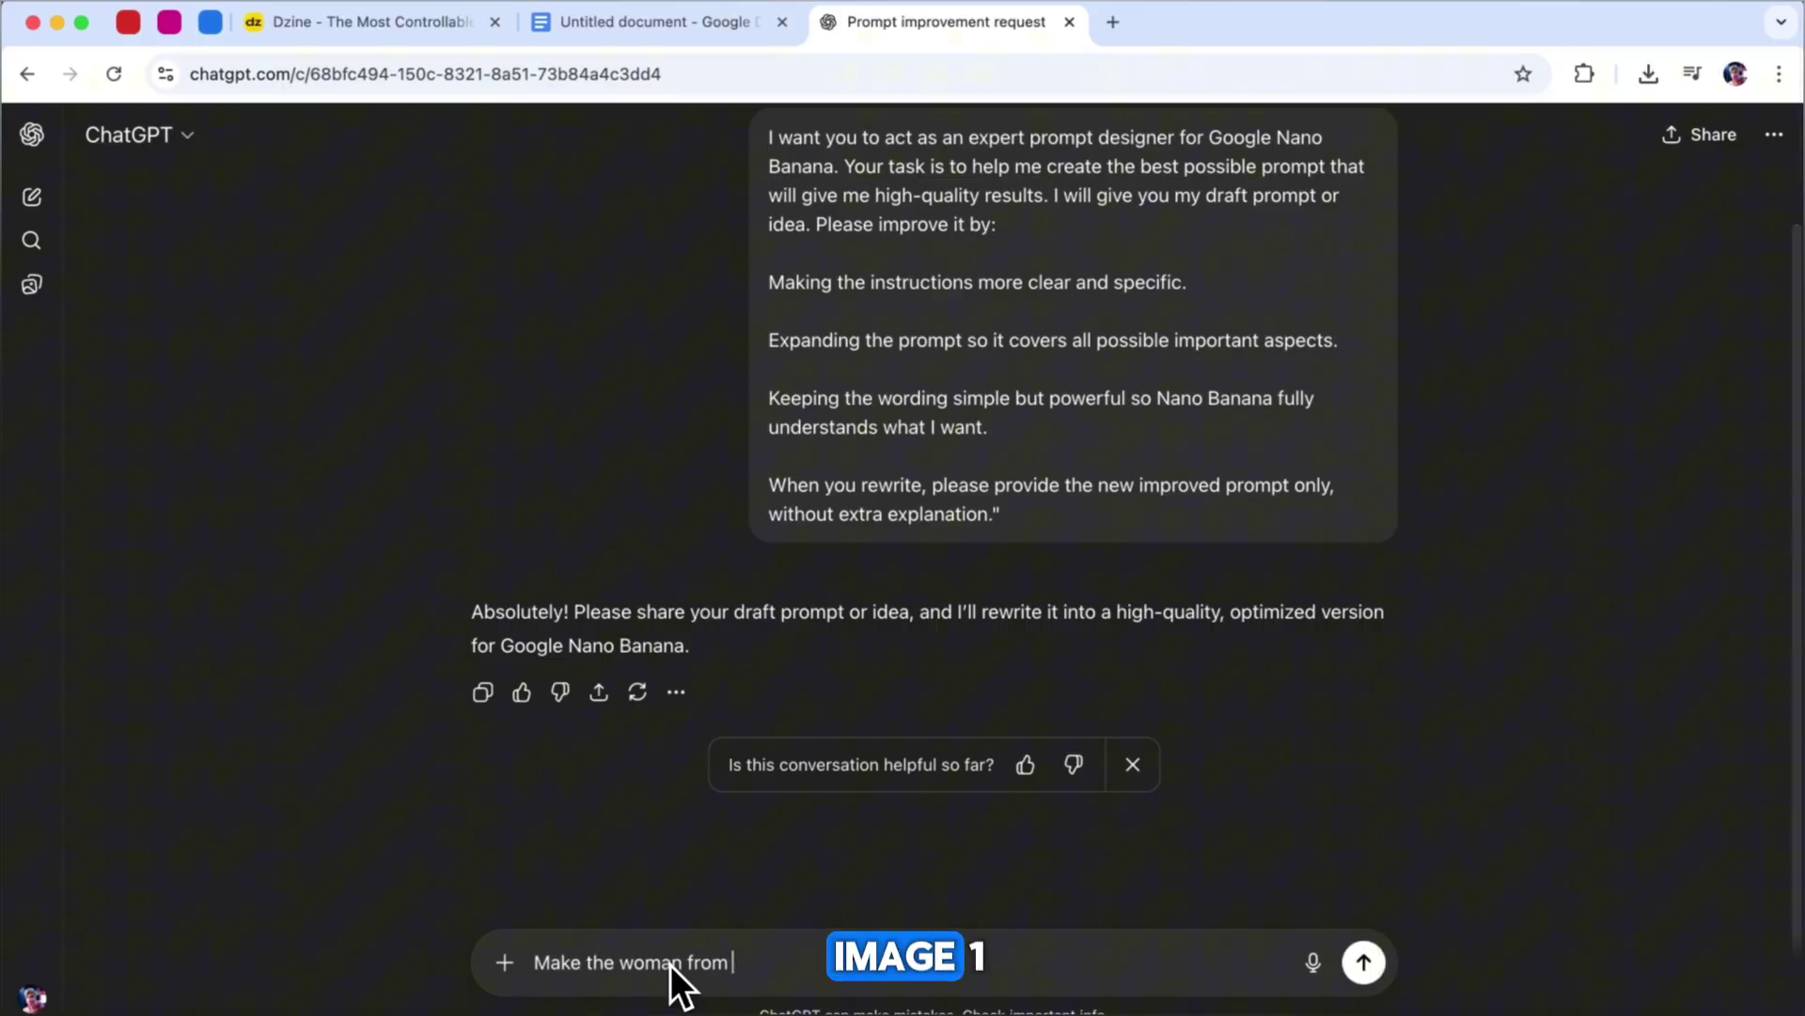
pyautogui.write(' the image 1')
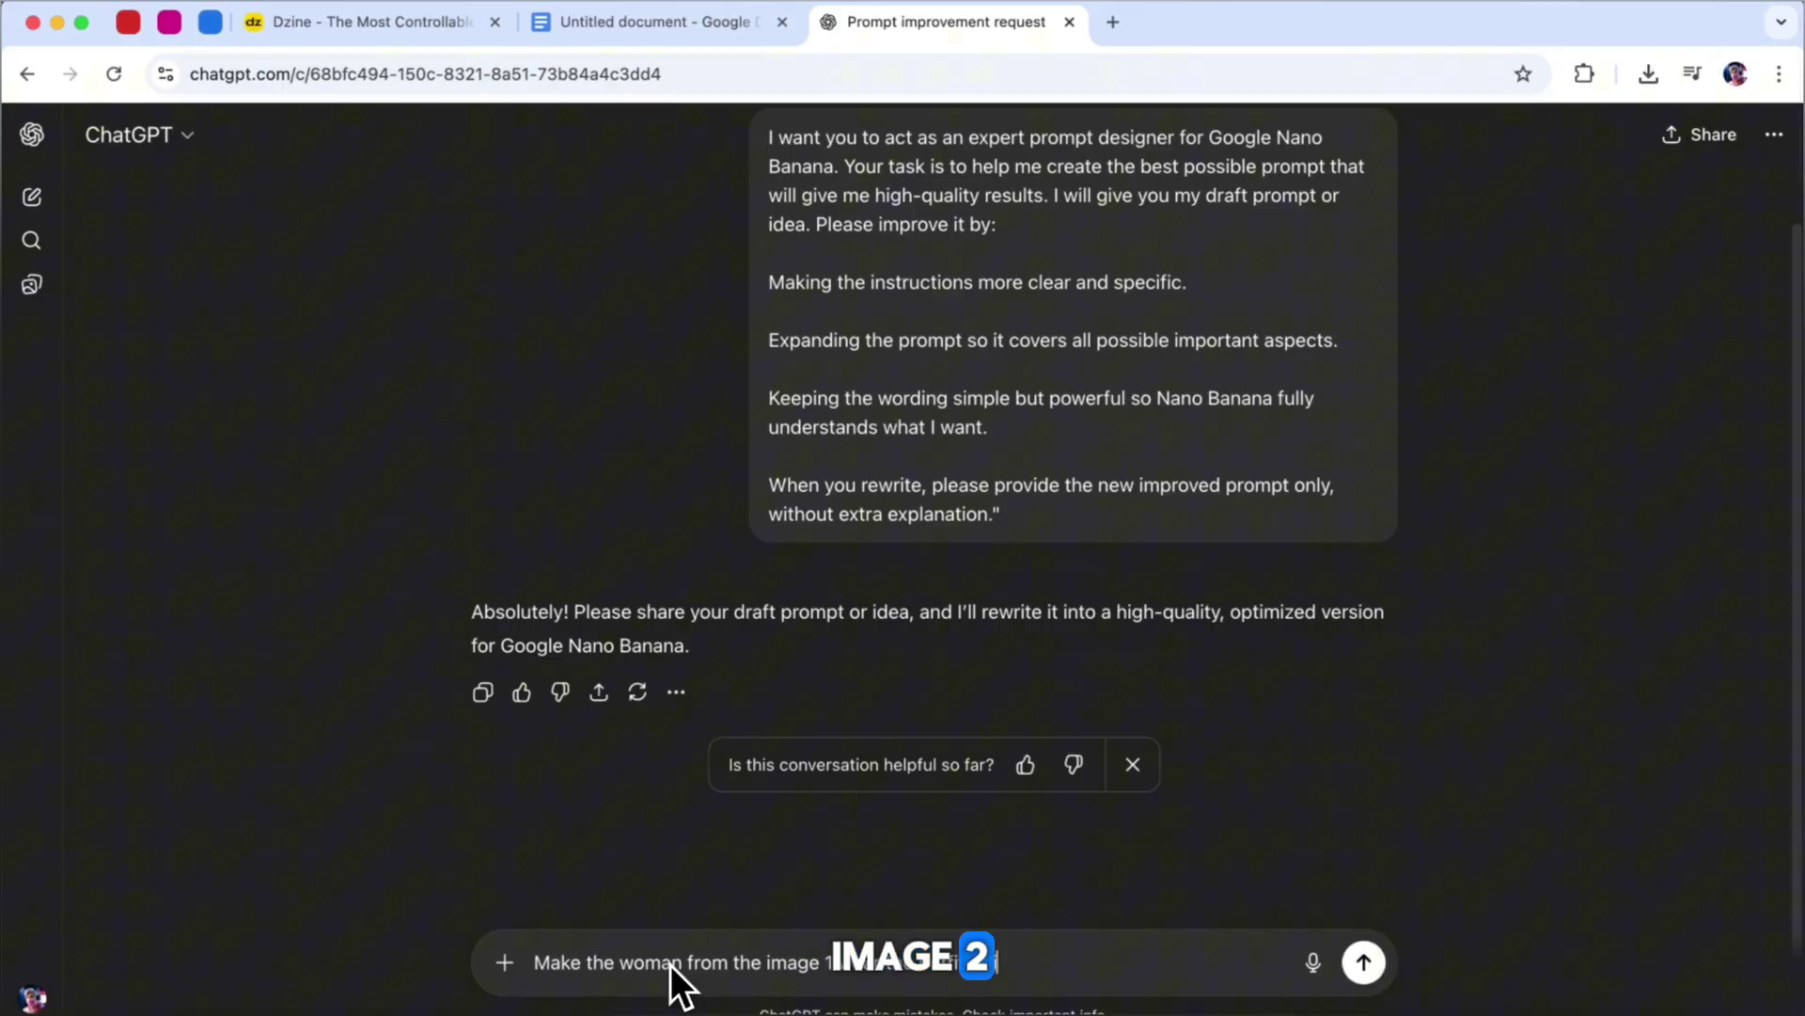
pyautogui.write(' wear the outfit')
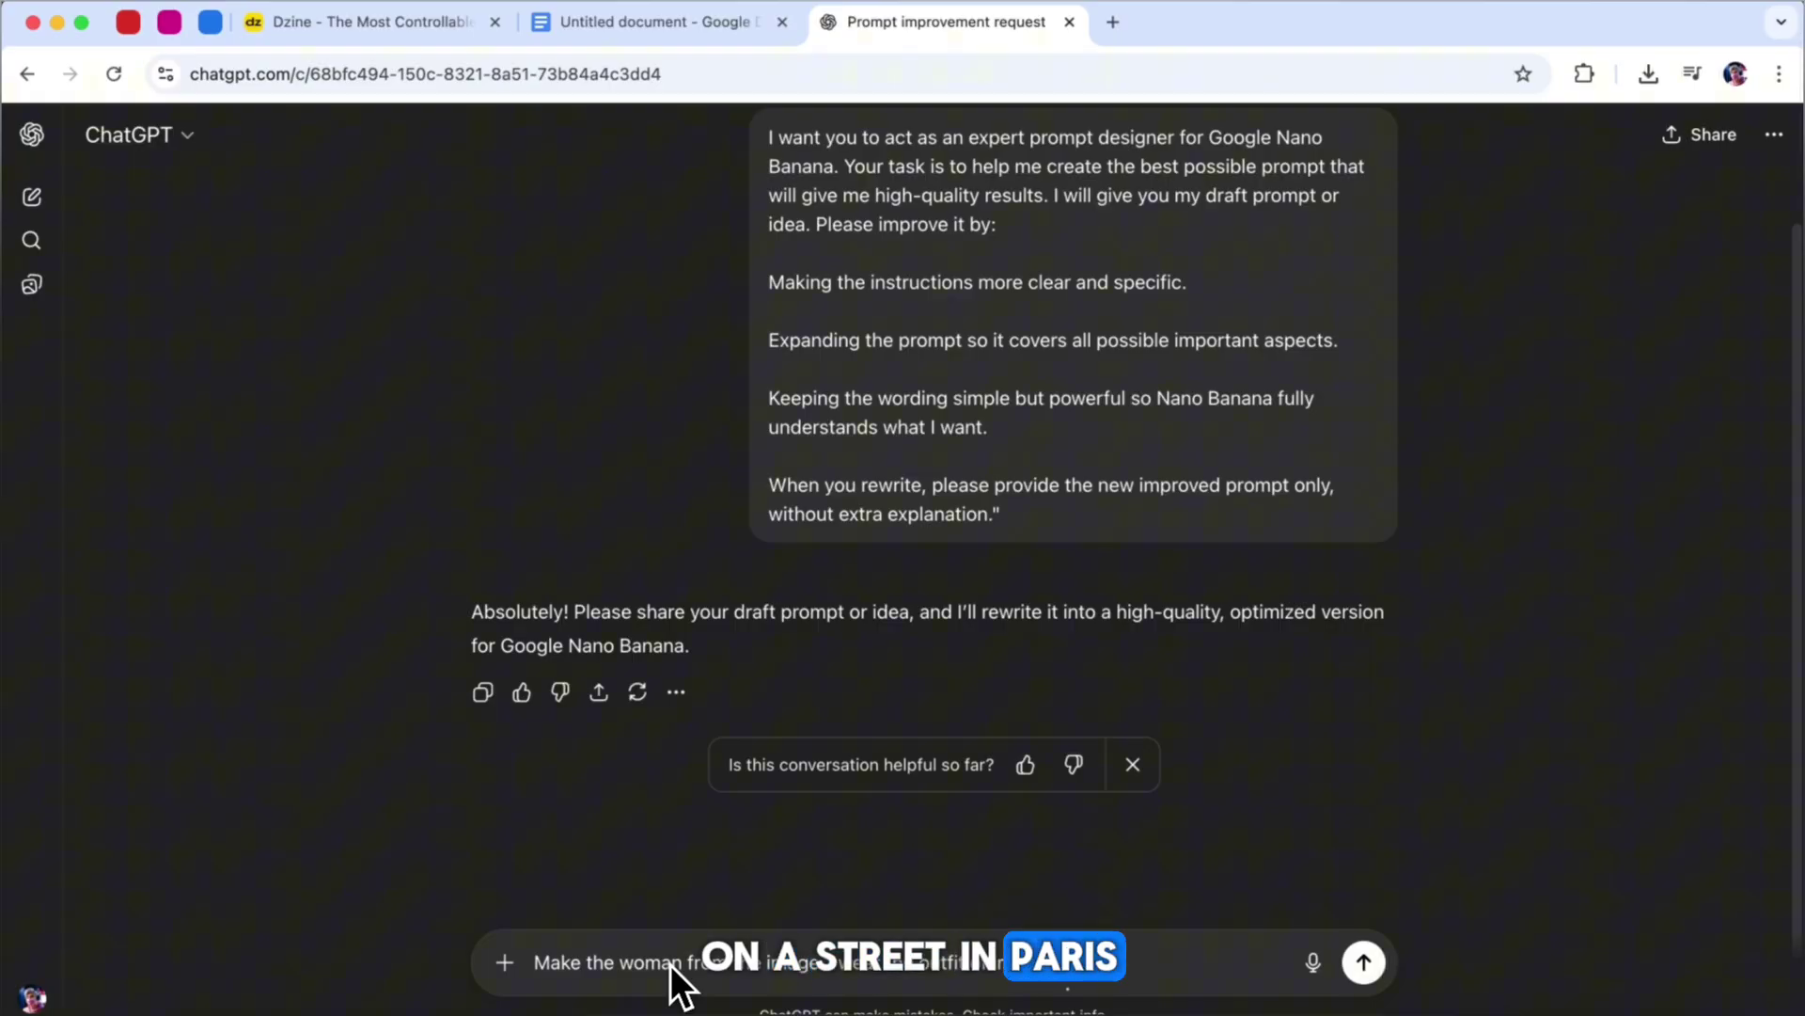
pyautogui.write(' from image 2. She should be walking on a street in Paris, and the image should look like professional street photography.')
pyautogui.click(1019, 877)
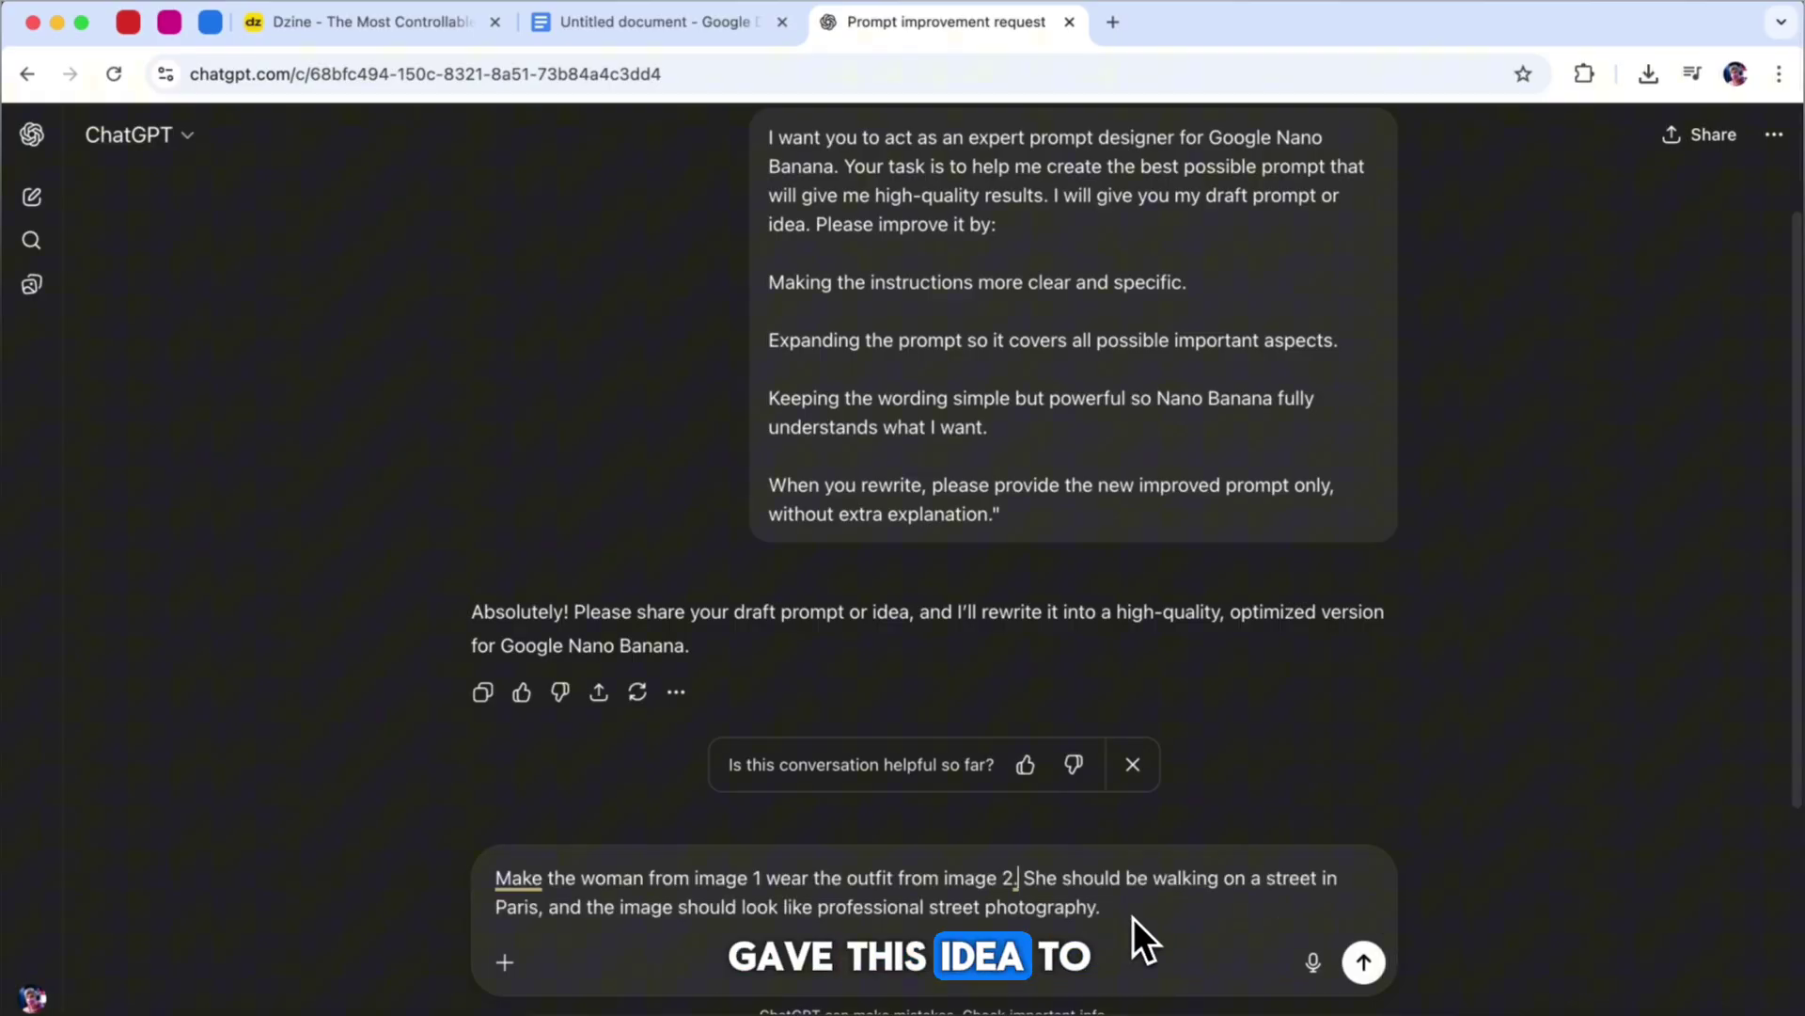
pyautogui.click(1366, 970)
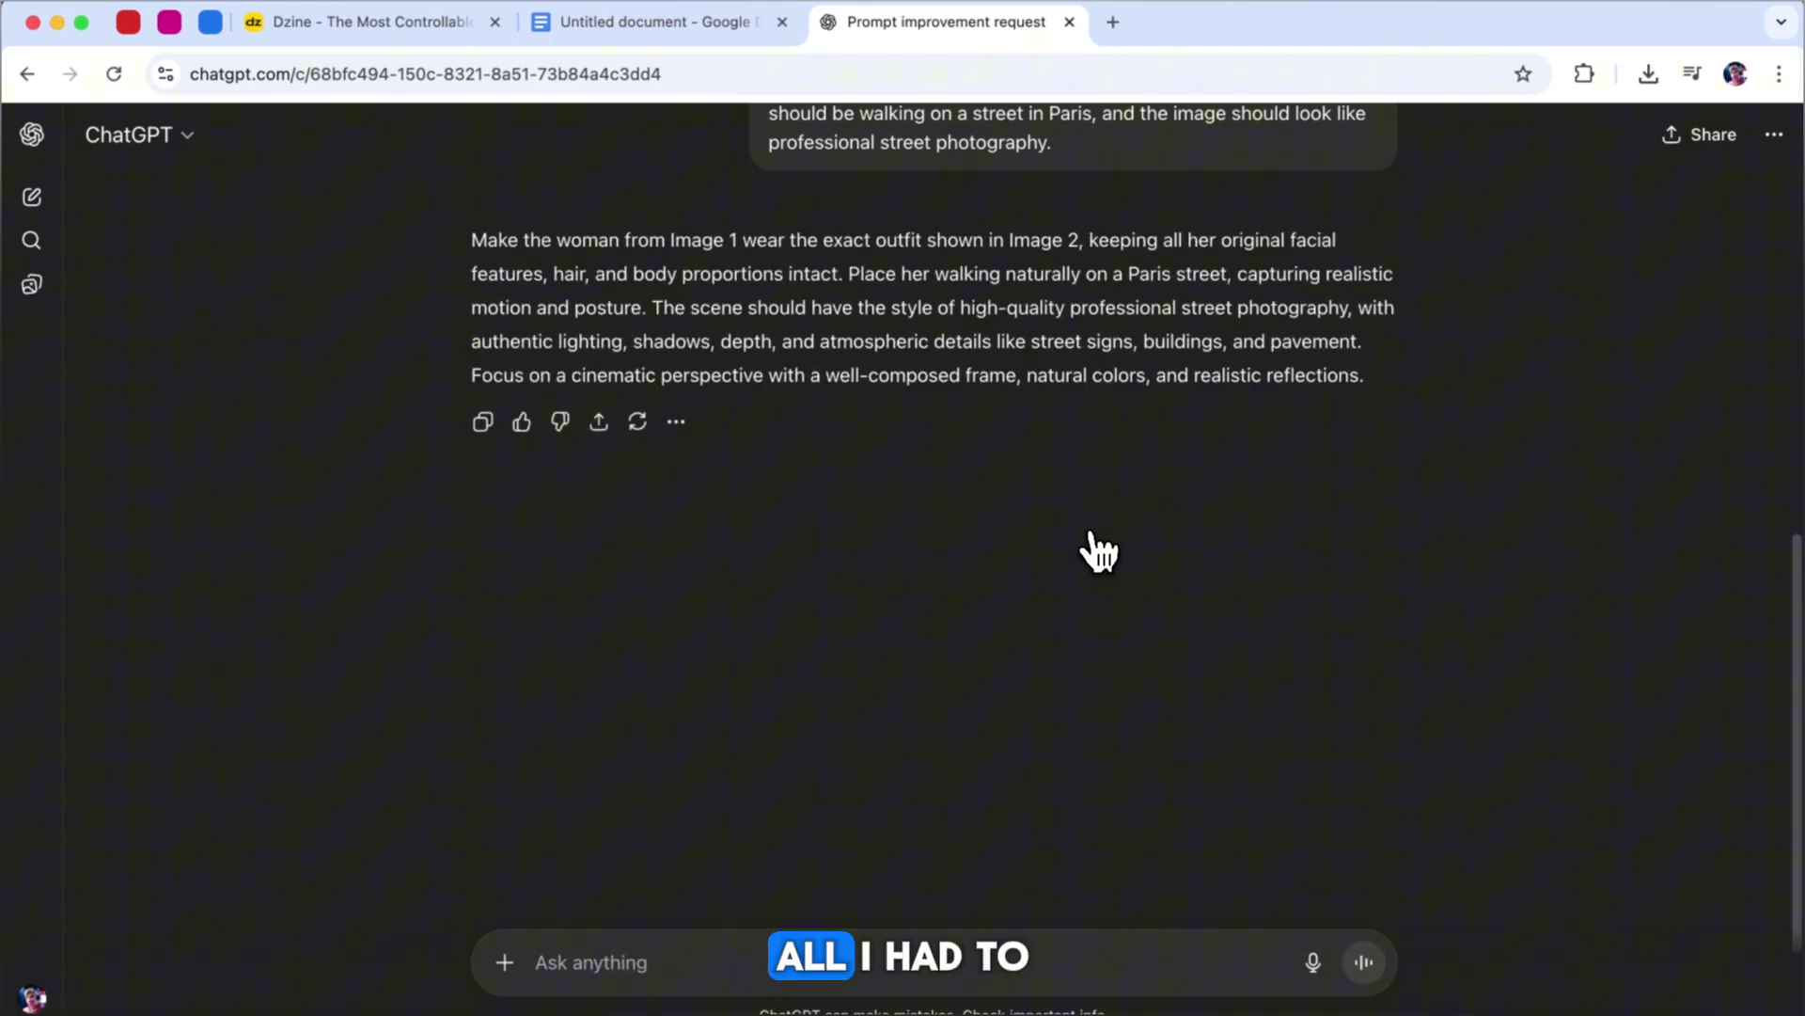
# Copy ChatGPT's improved Paris street prompt.
pyautogui.moveTo(474, 244); pyautogui.dragTo(1429, 384)
pyautogui.rightClick(1247, 338)
pyautogui.click(1017, 364)
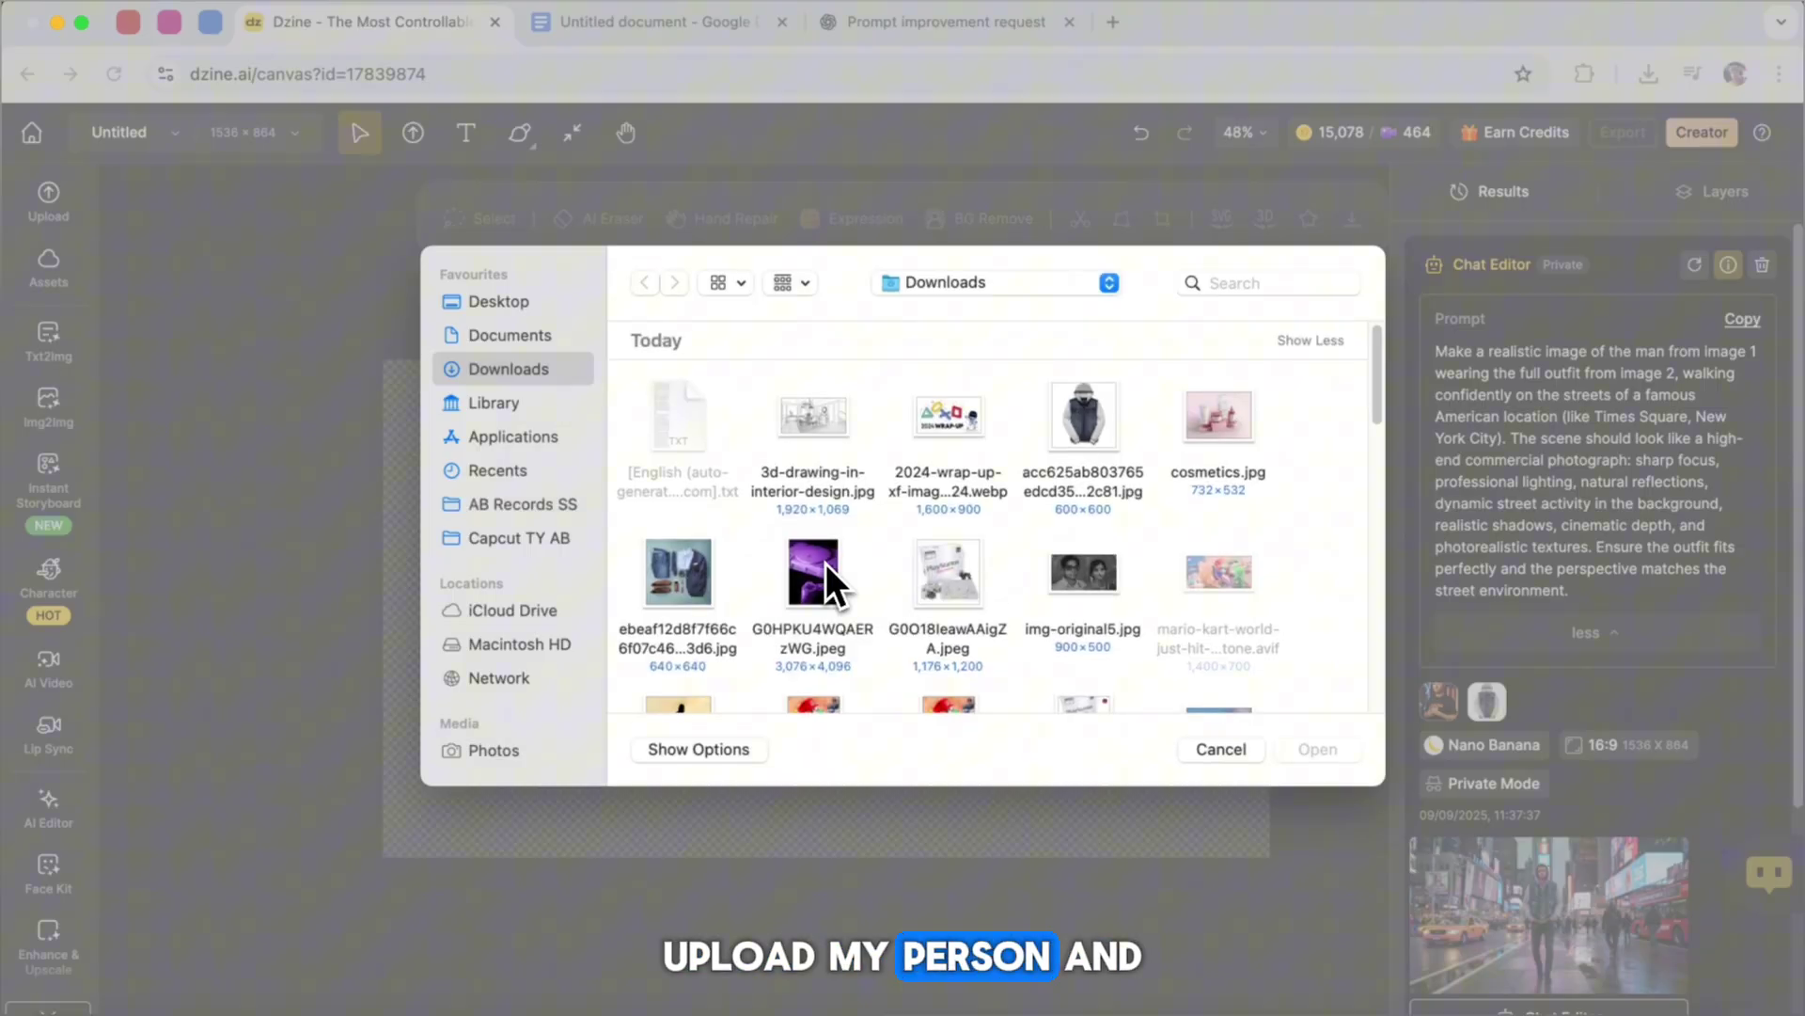
# Confirm the woman's reference image, paste the improved Paris prompt and generate.
pyautogui.click(1304, 750)
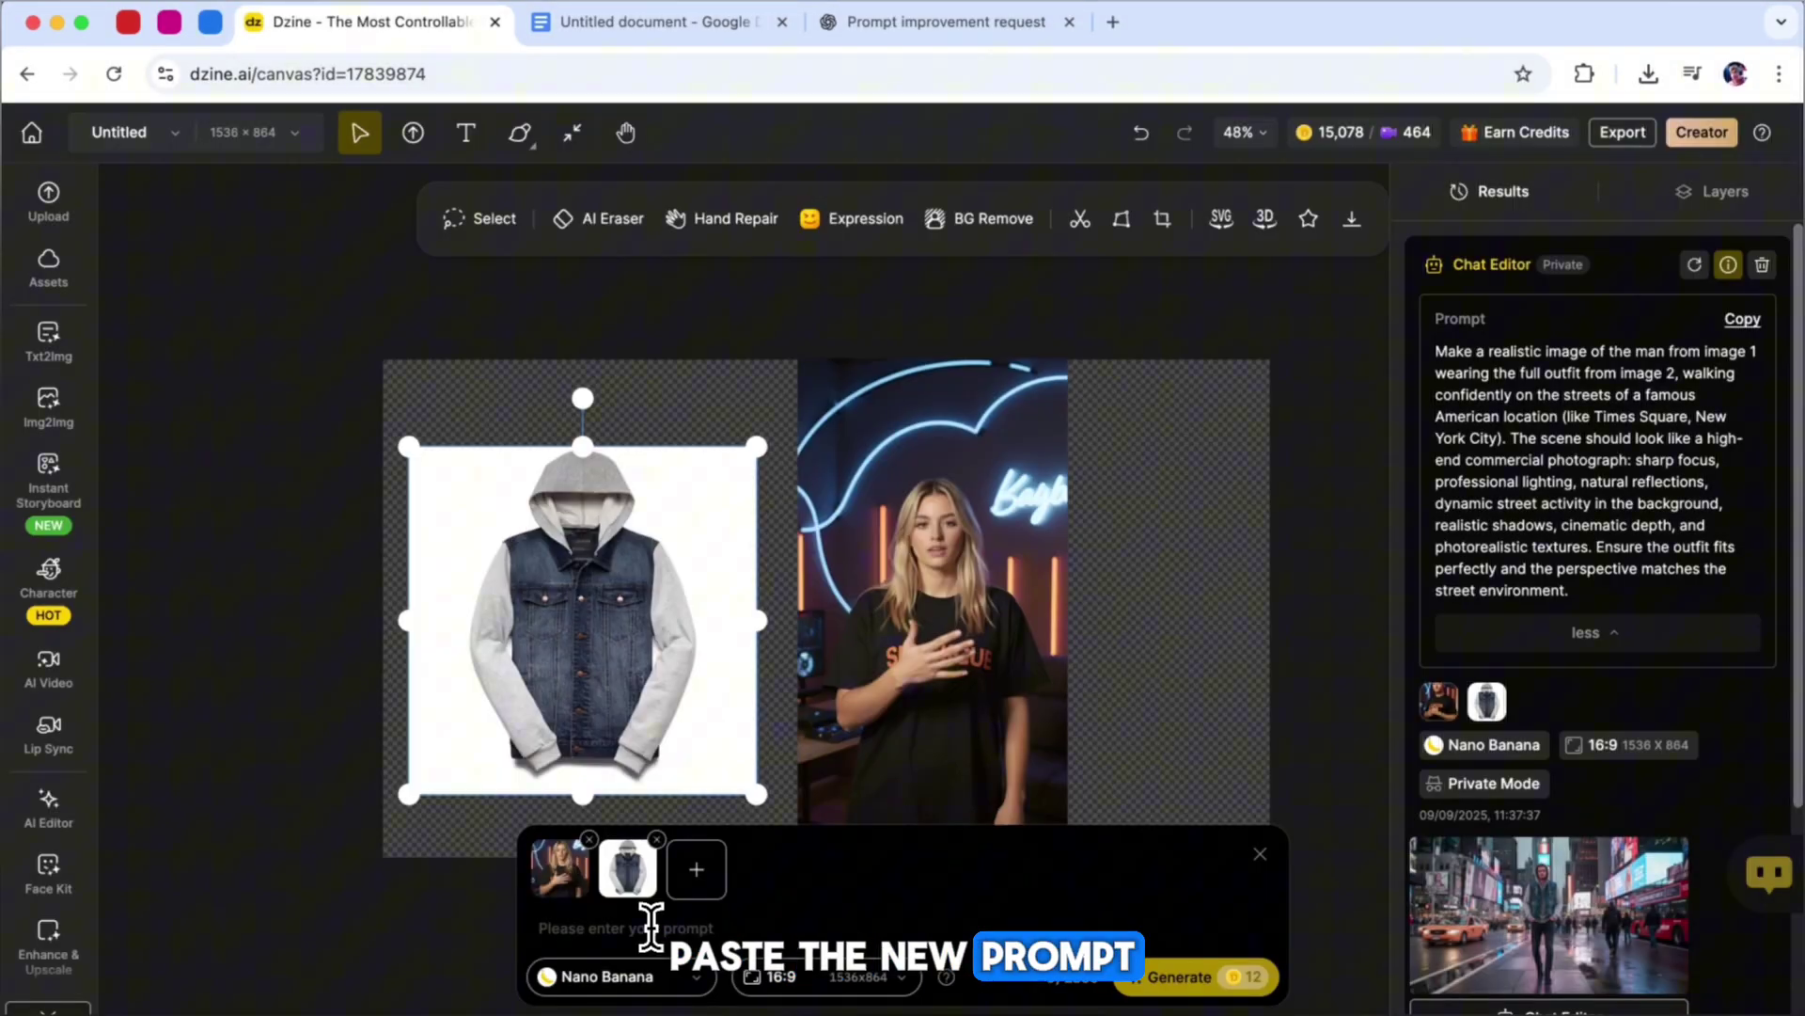
pyautogui.rightClick(657, 923)
pyautogui.click(717, 750)
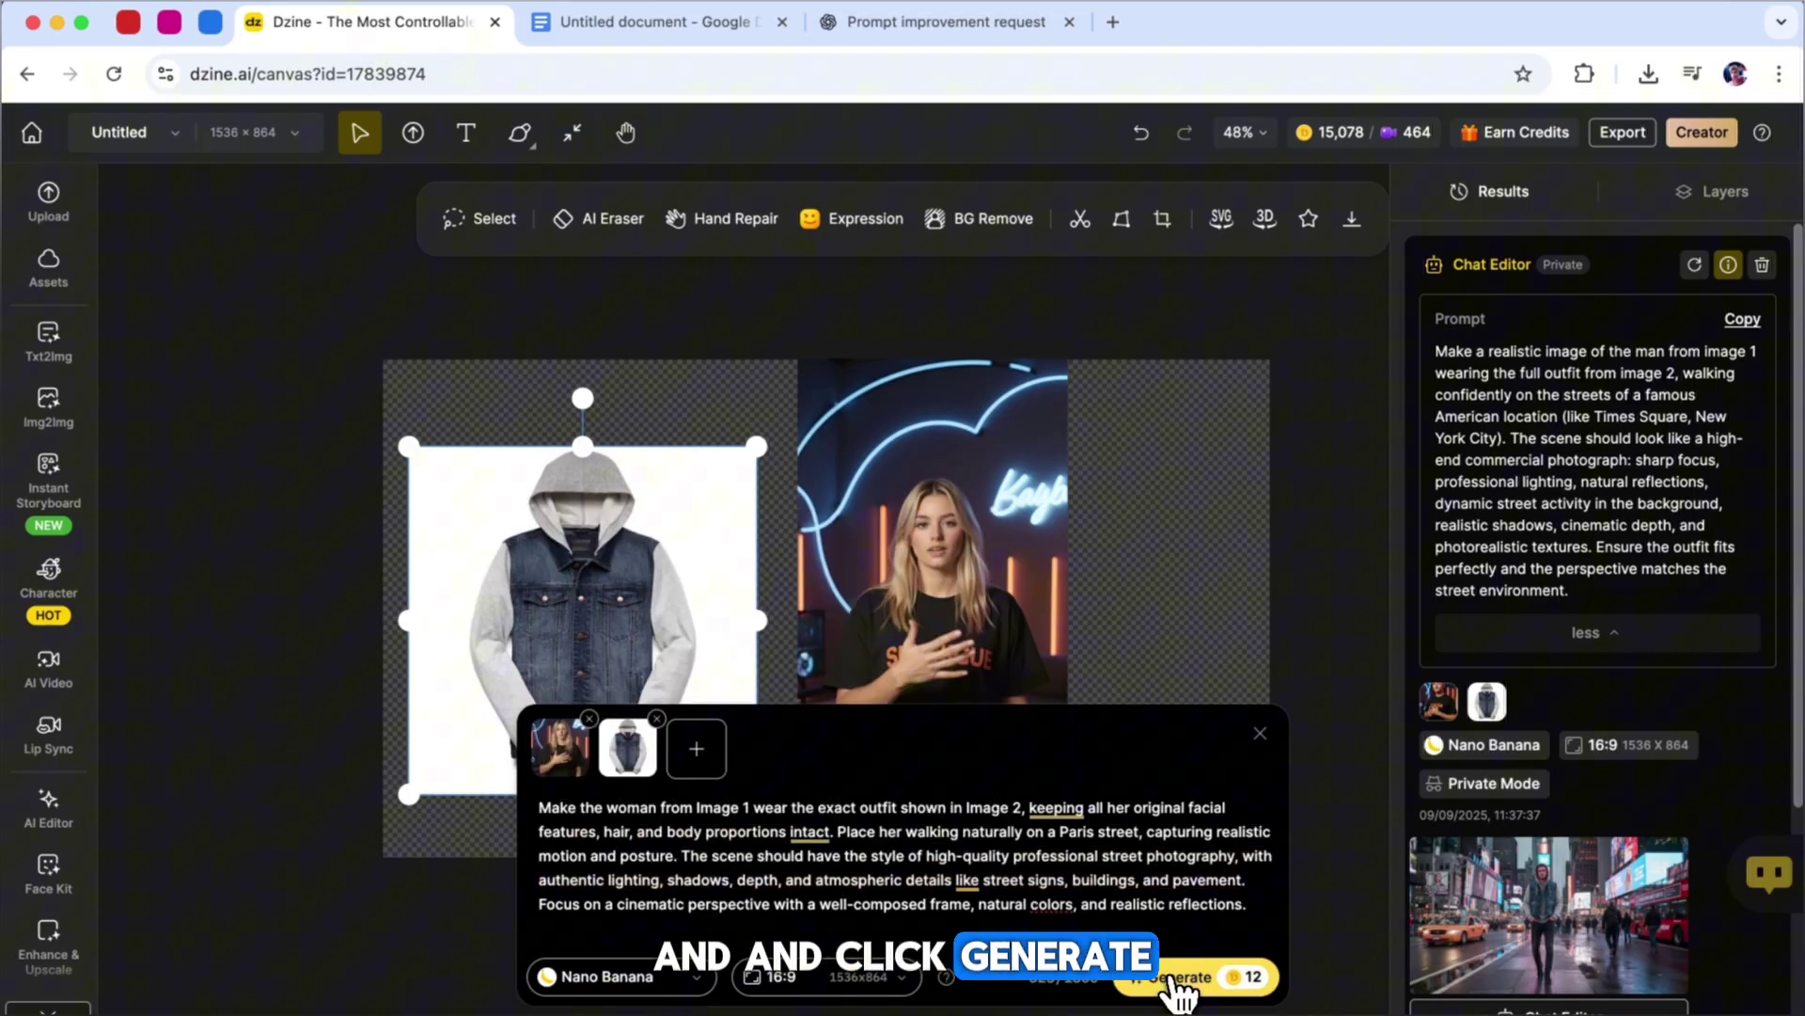
pyautogui.click(1172, 976)
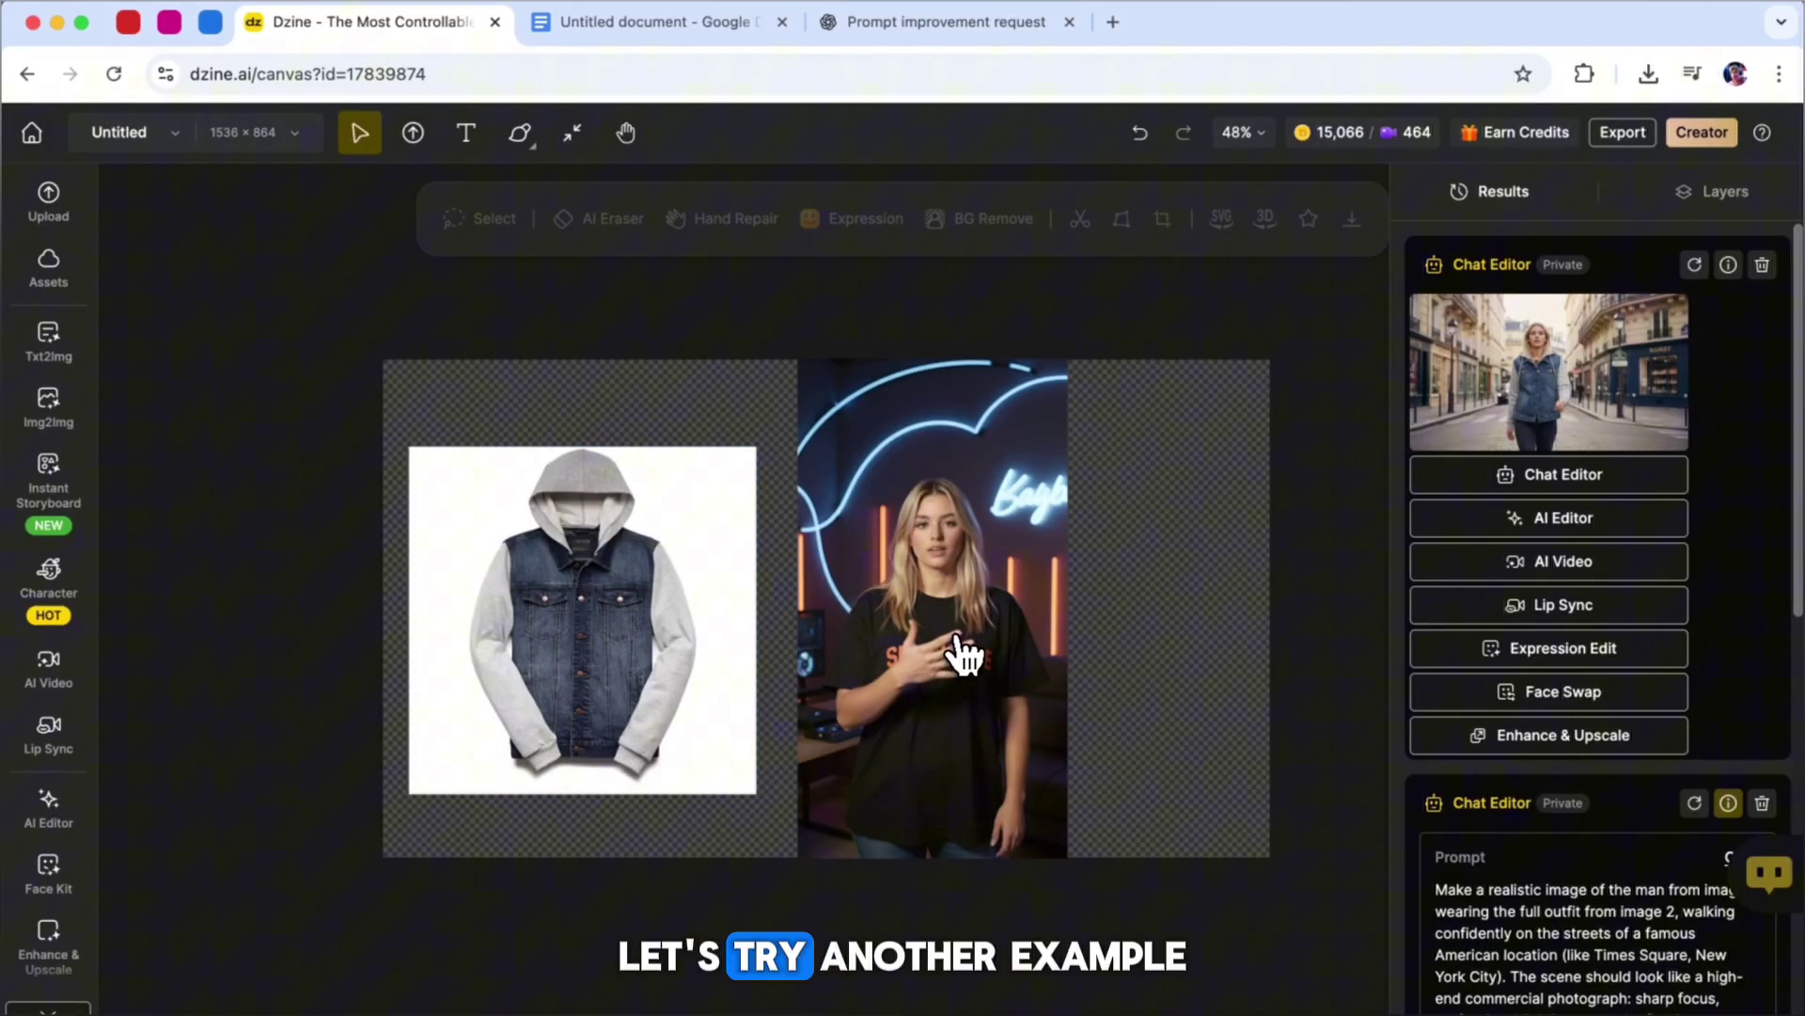
# Start a chat edit of the woman's photo with cosmetics.jpg as second reference.
pyautogui.click(950, 594)
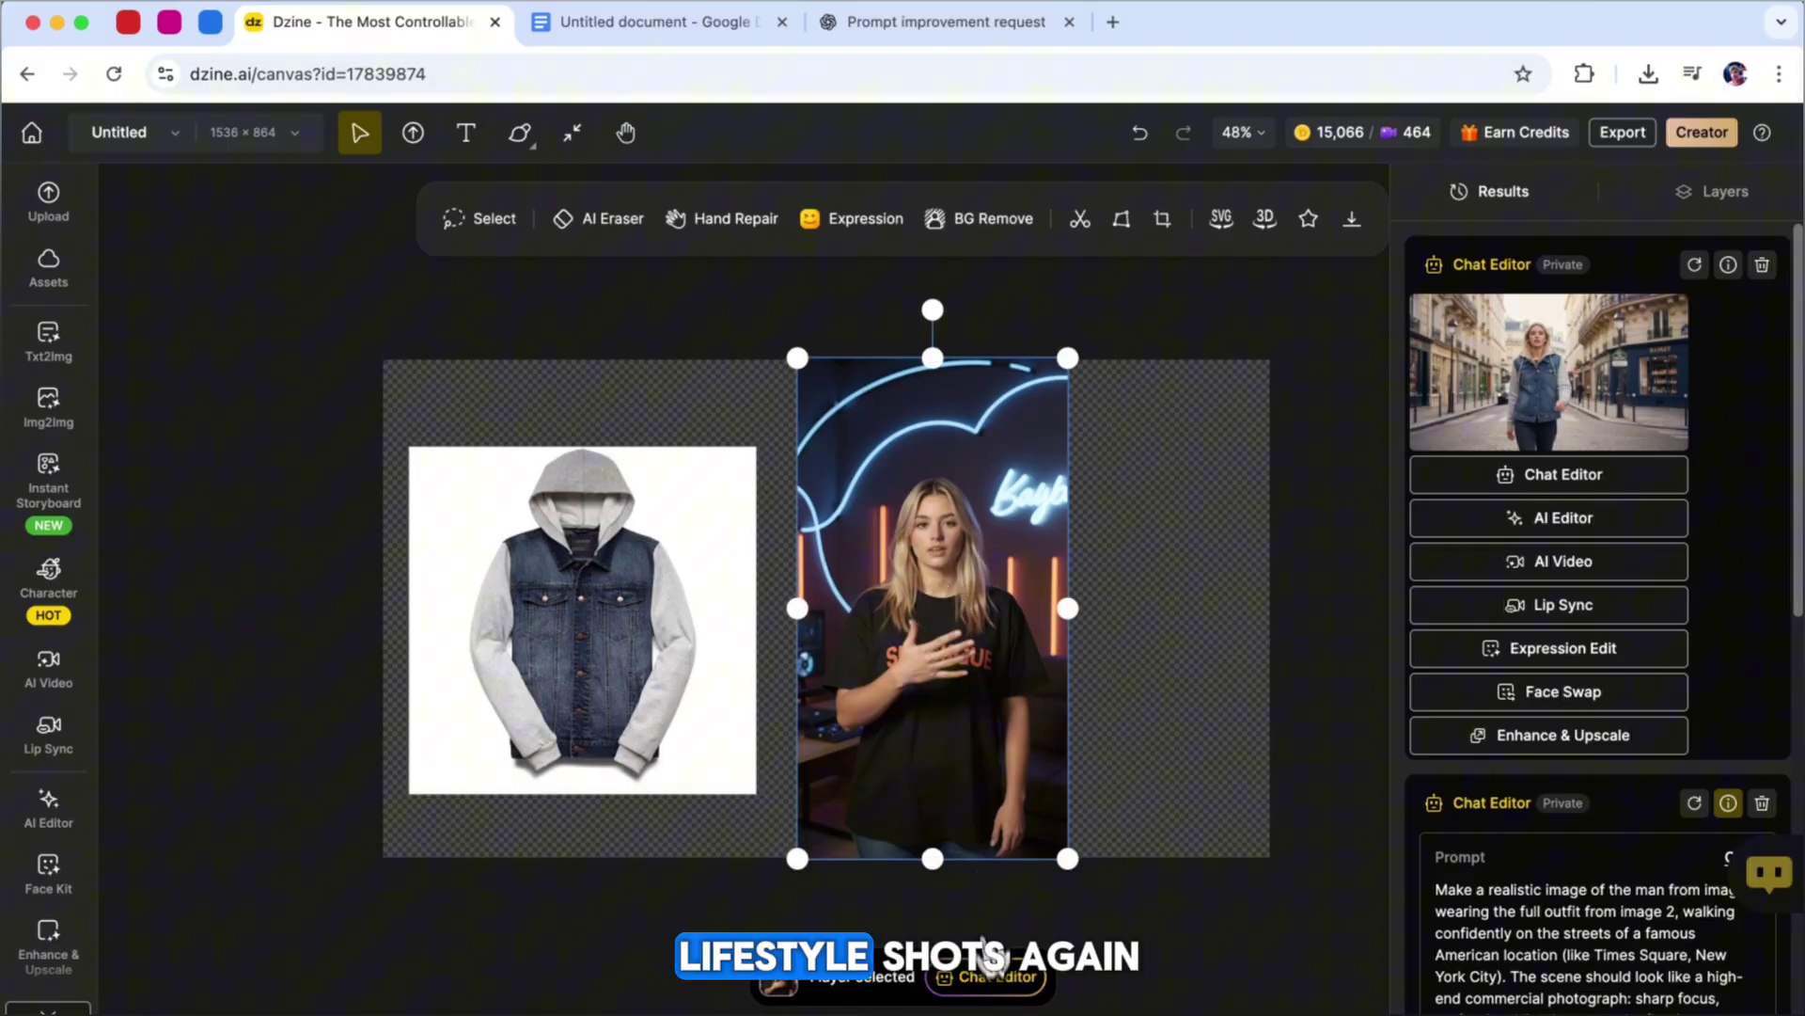
pyautogui.click(990, 976)
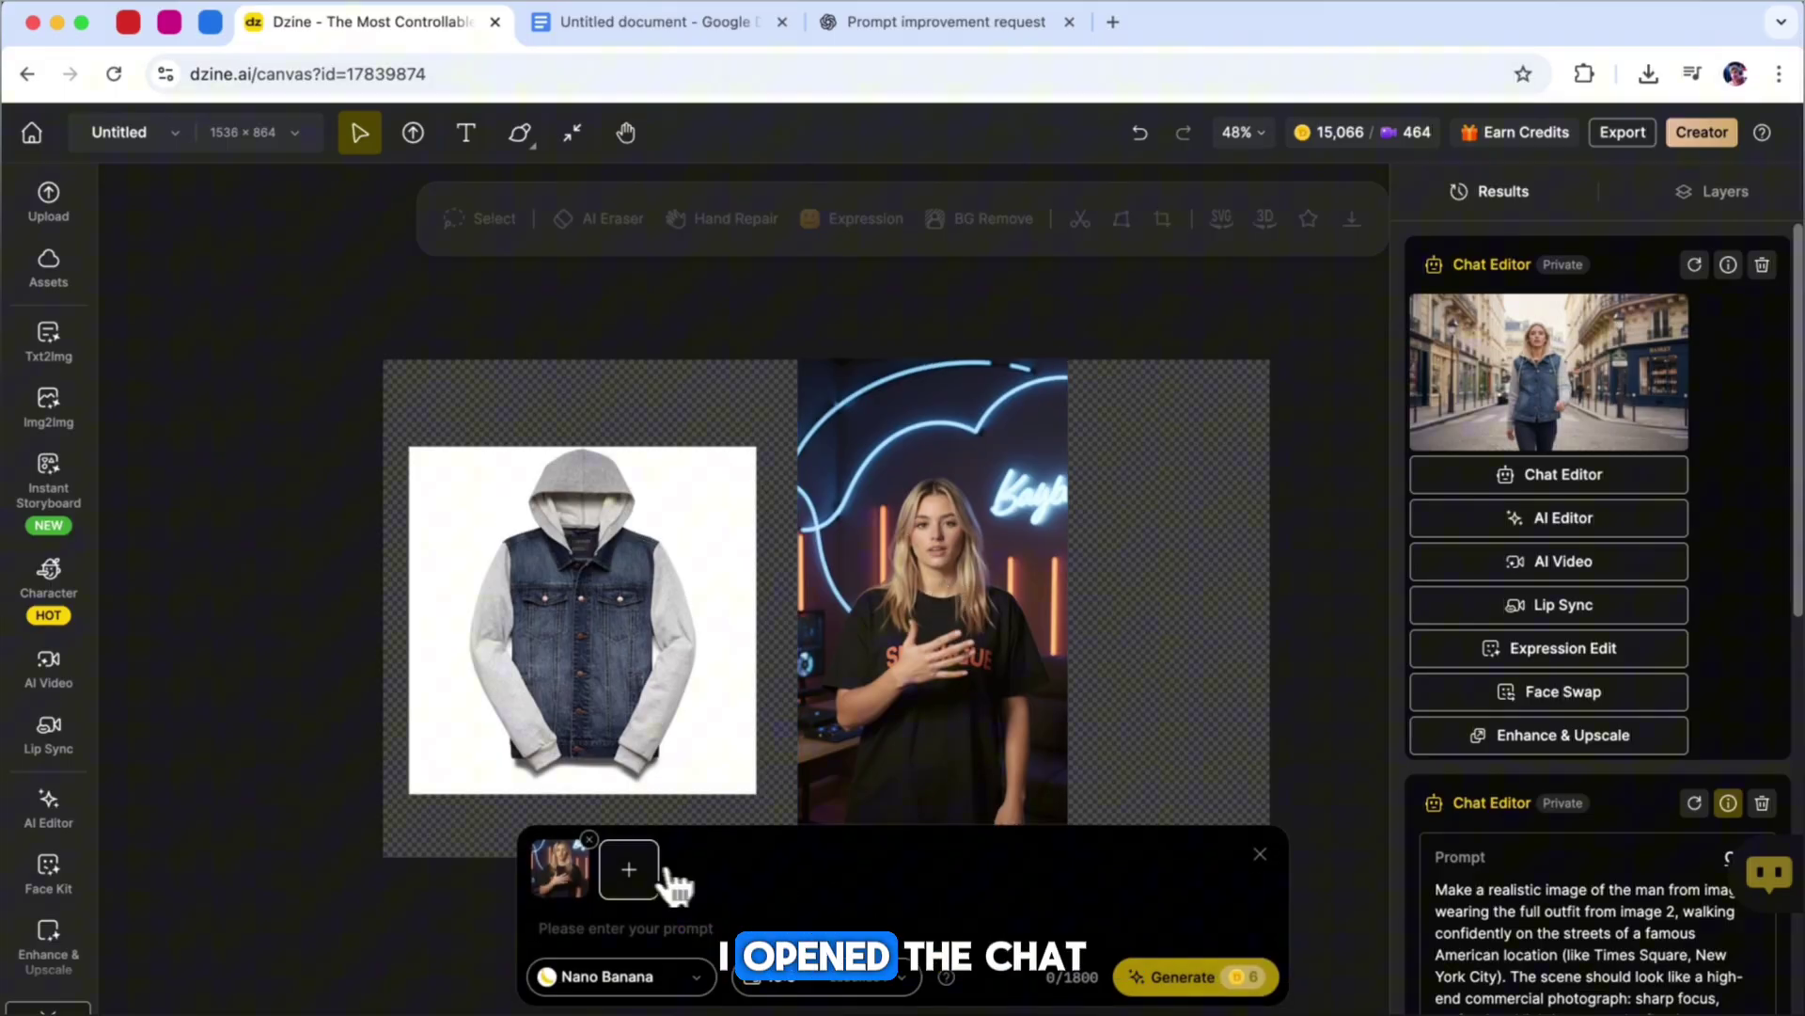
pyautogui.click(629, 869)
pyautogui.click(862, 391)
pyautogui.click(1208, 423)
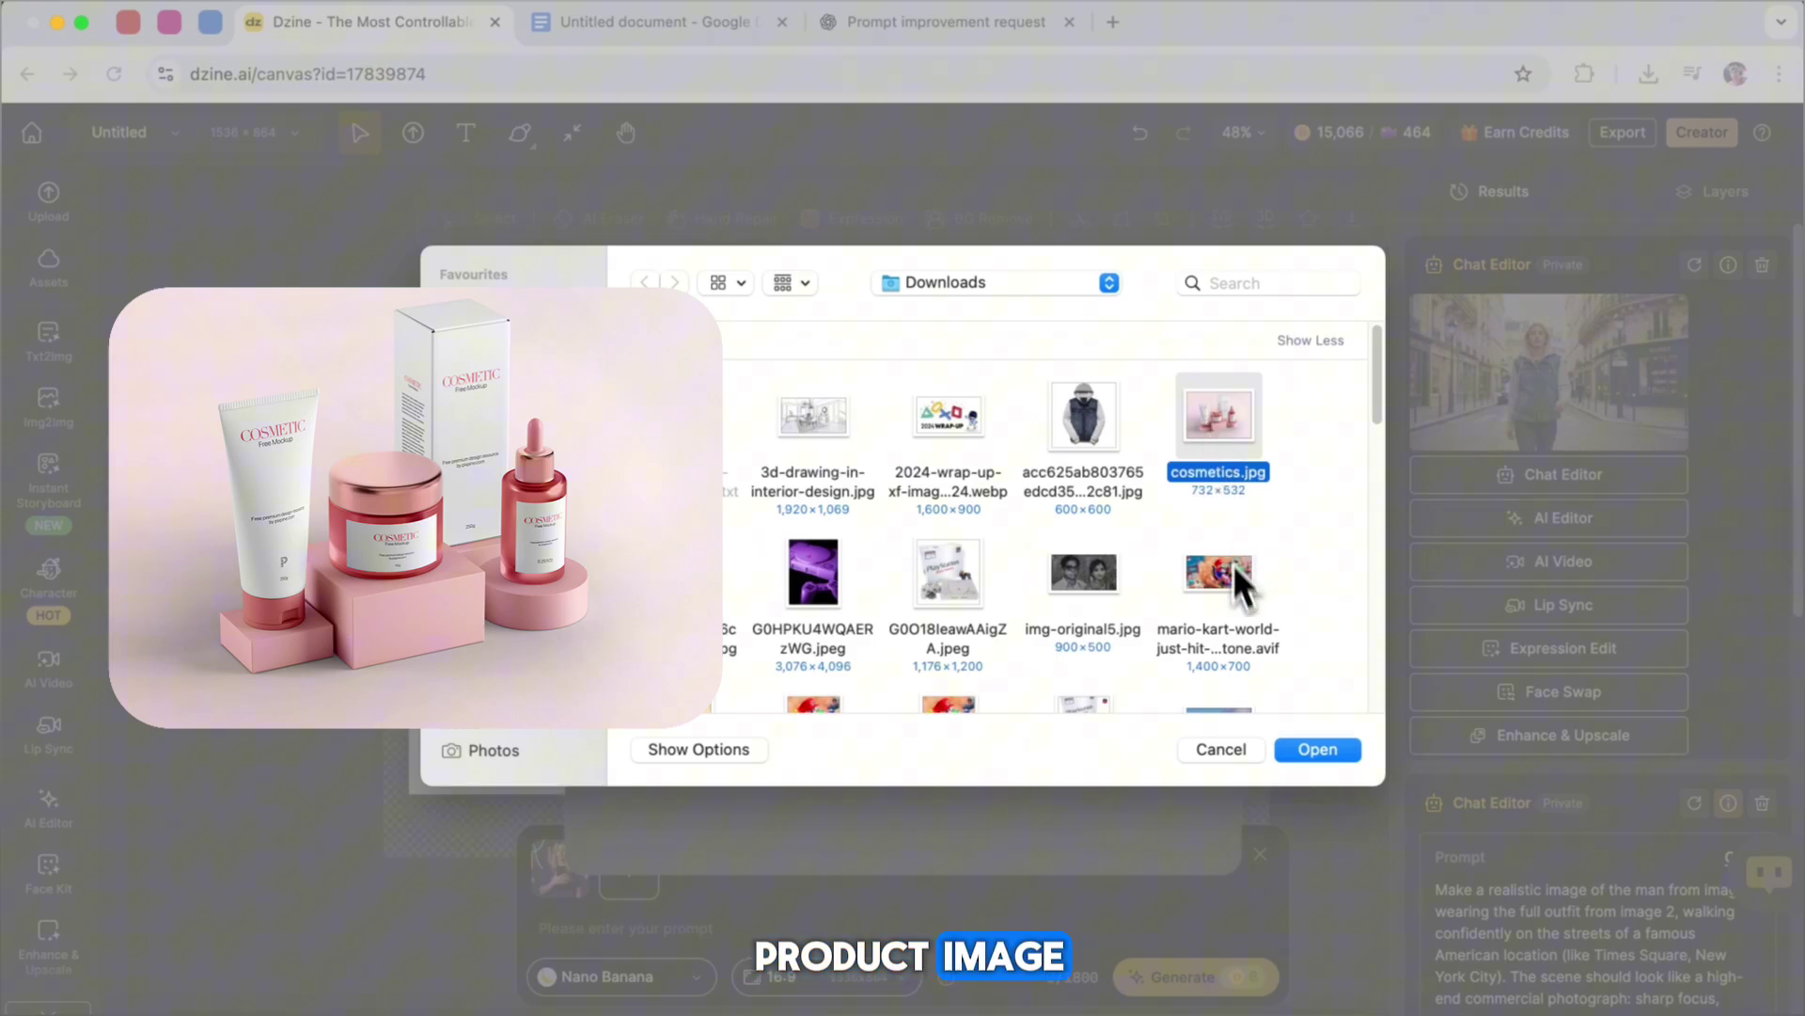
pyautogui.press('Return')
# Paste the makeup-mirror advertising prompt, generate it, and preview the result.
pyautogui.rightClick(712, 925)
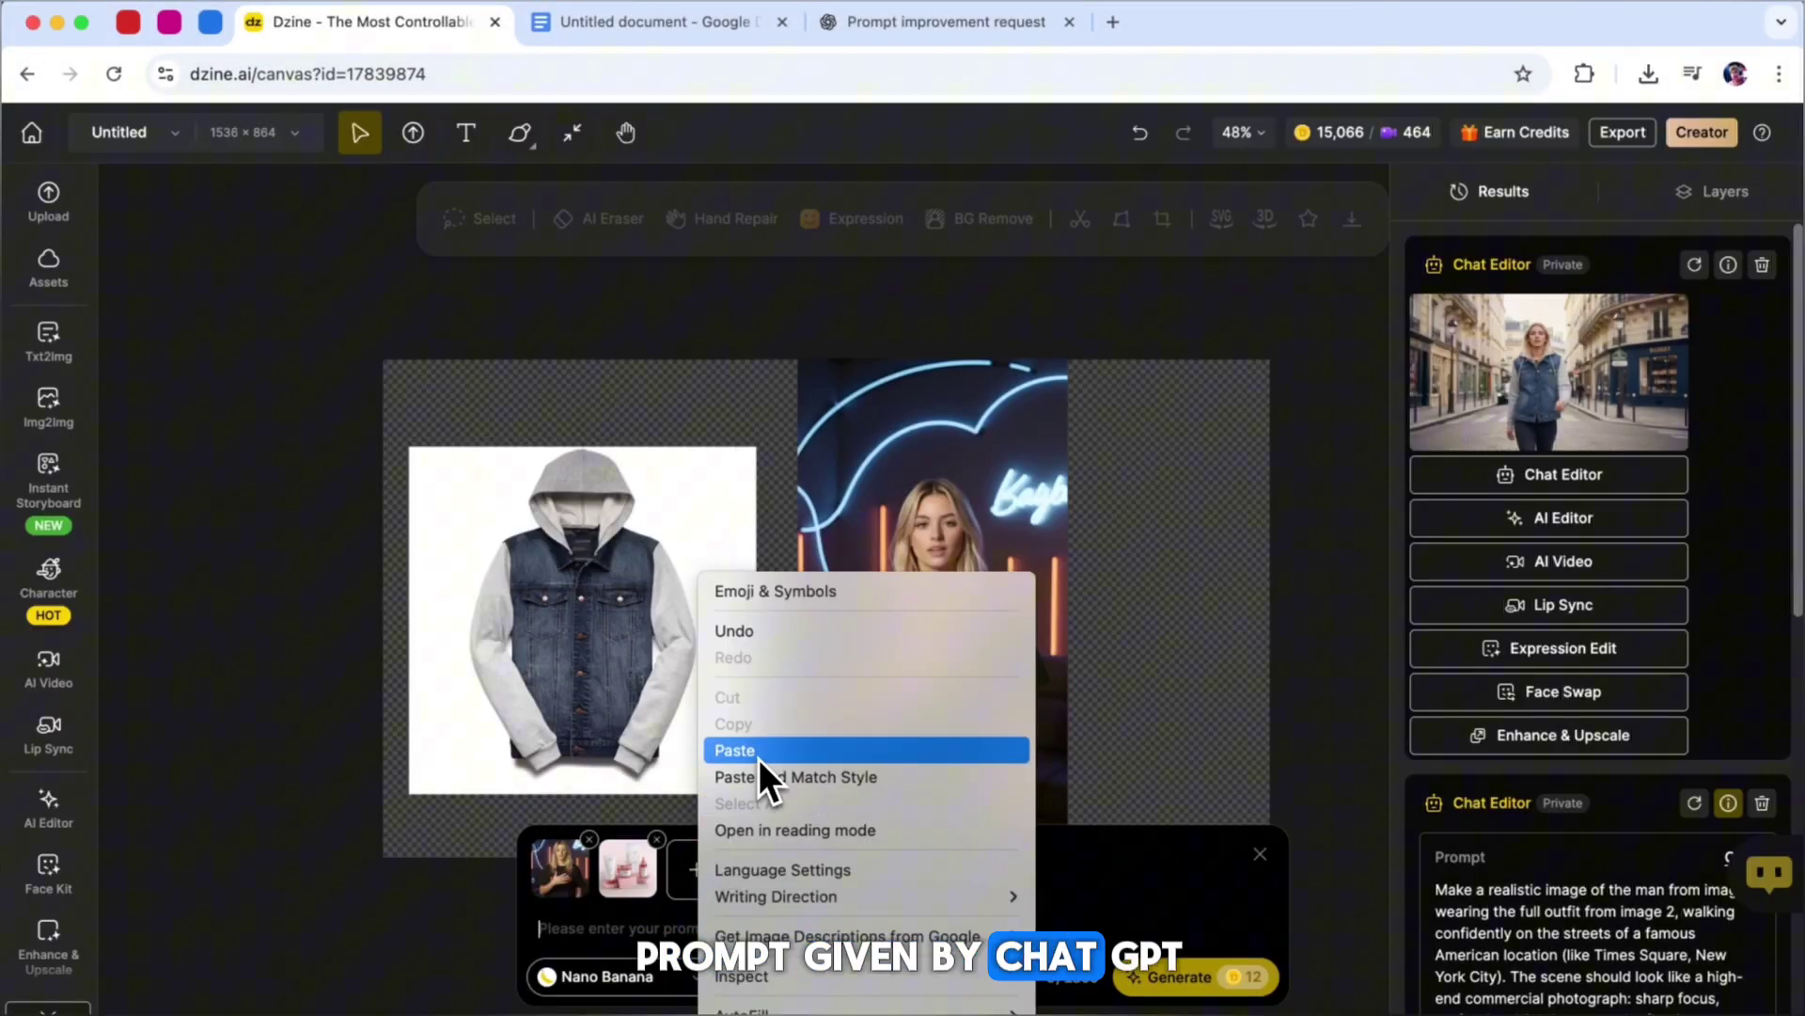
pyautogui.click(759, 752)
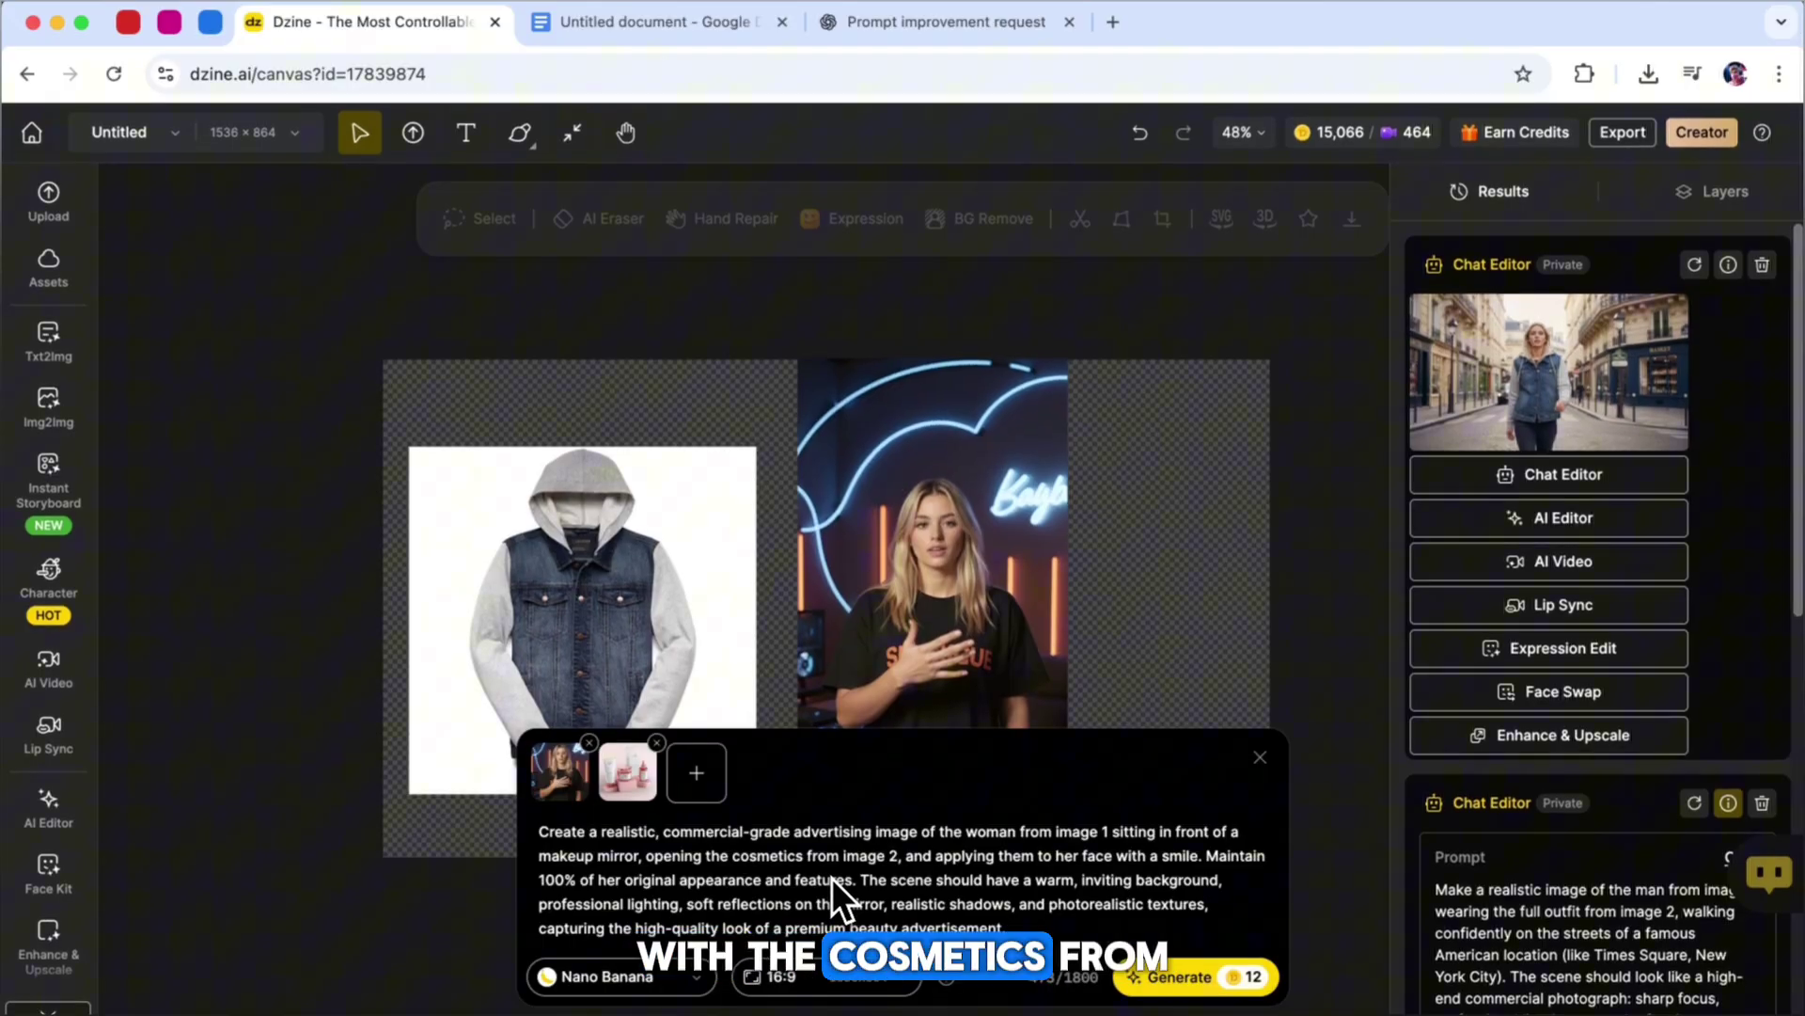
pyautogui.click(1171, 976)
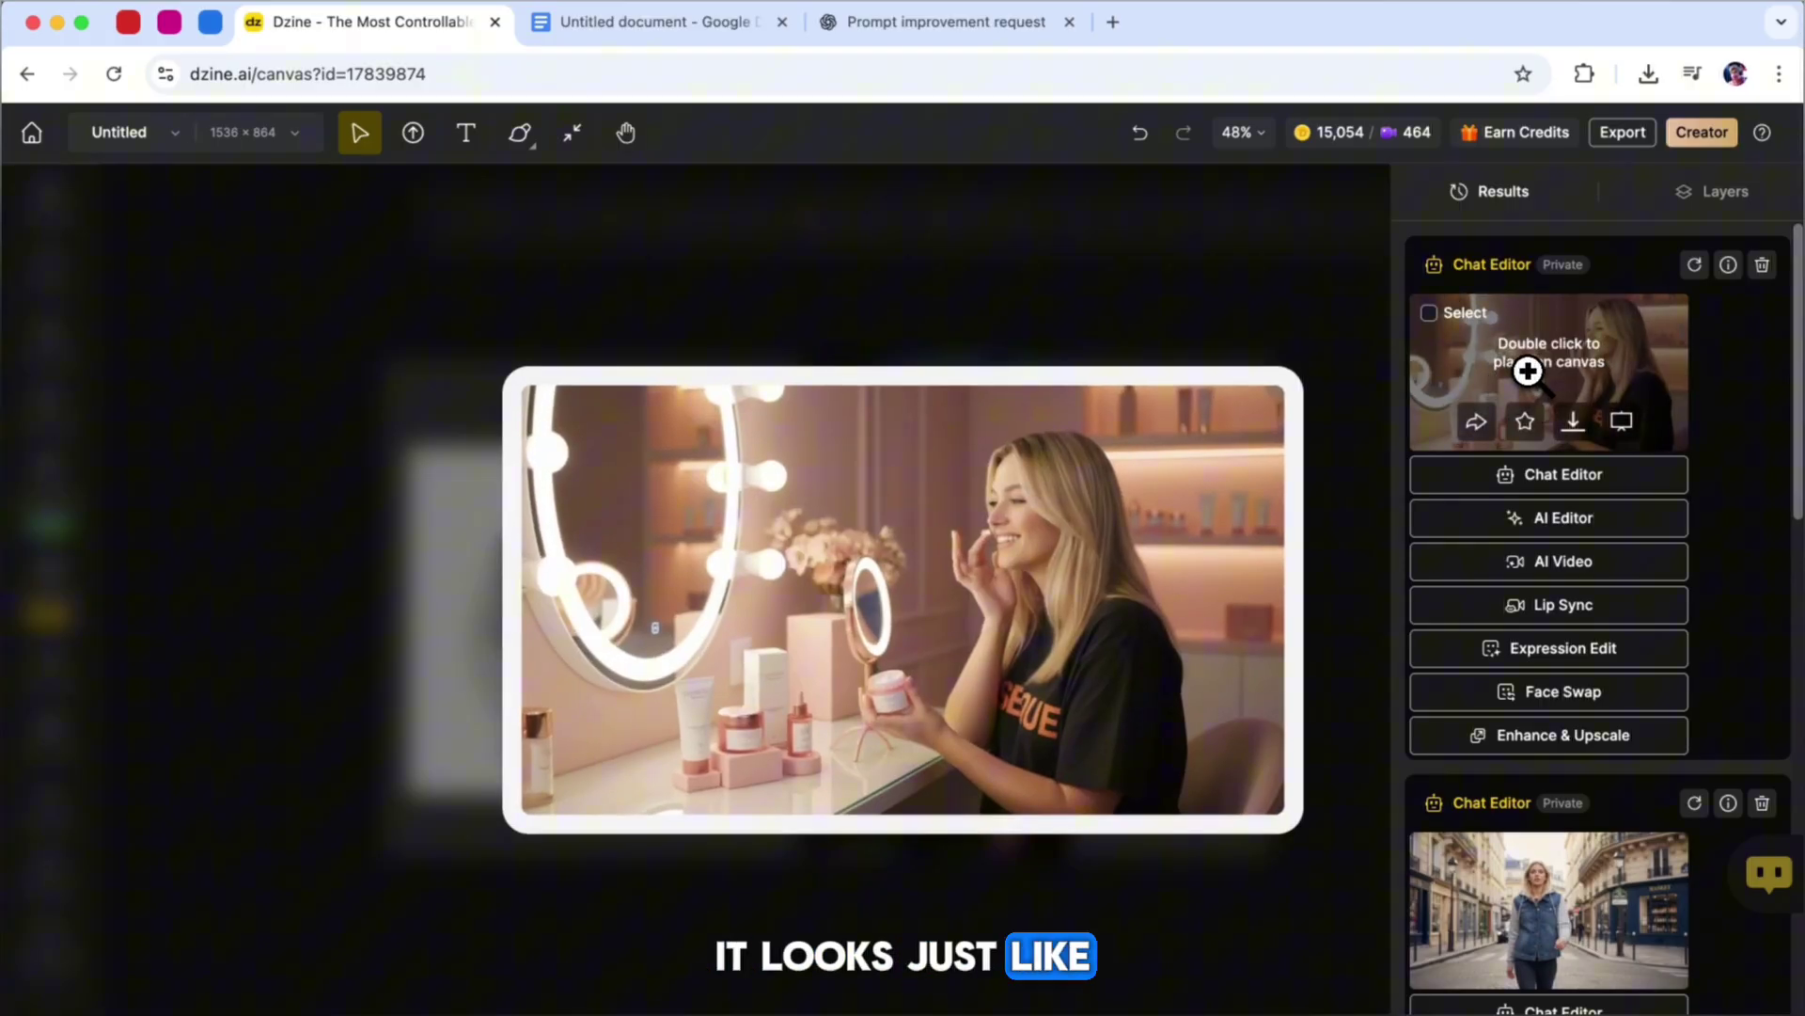
pyautogui.click(1558, 354)
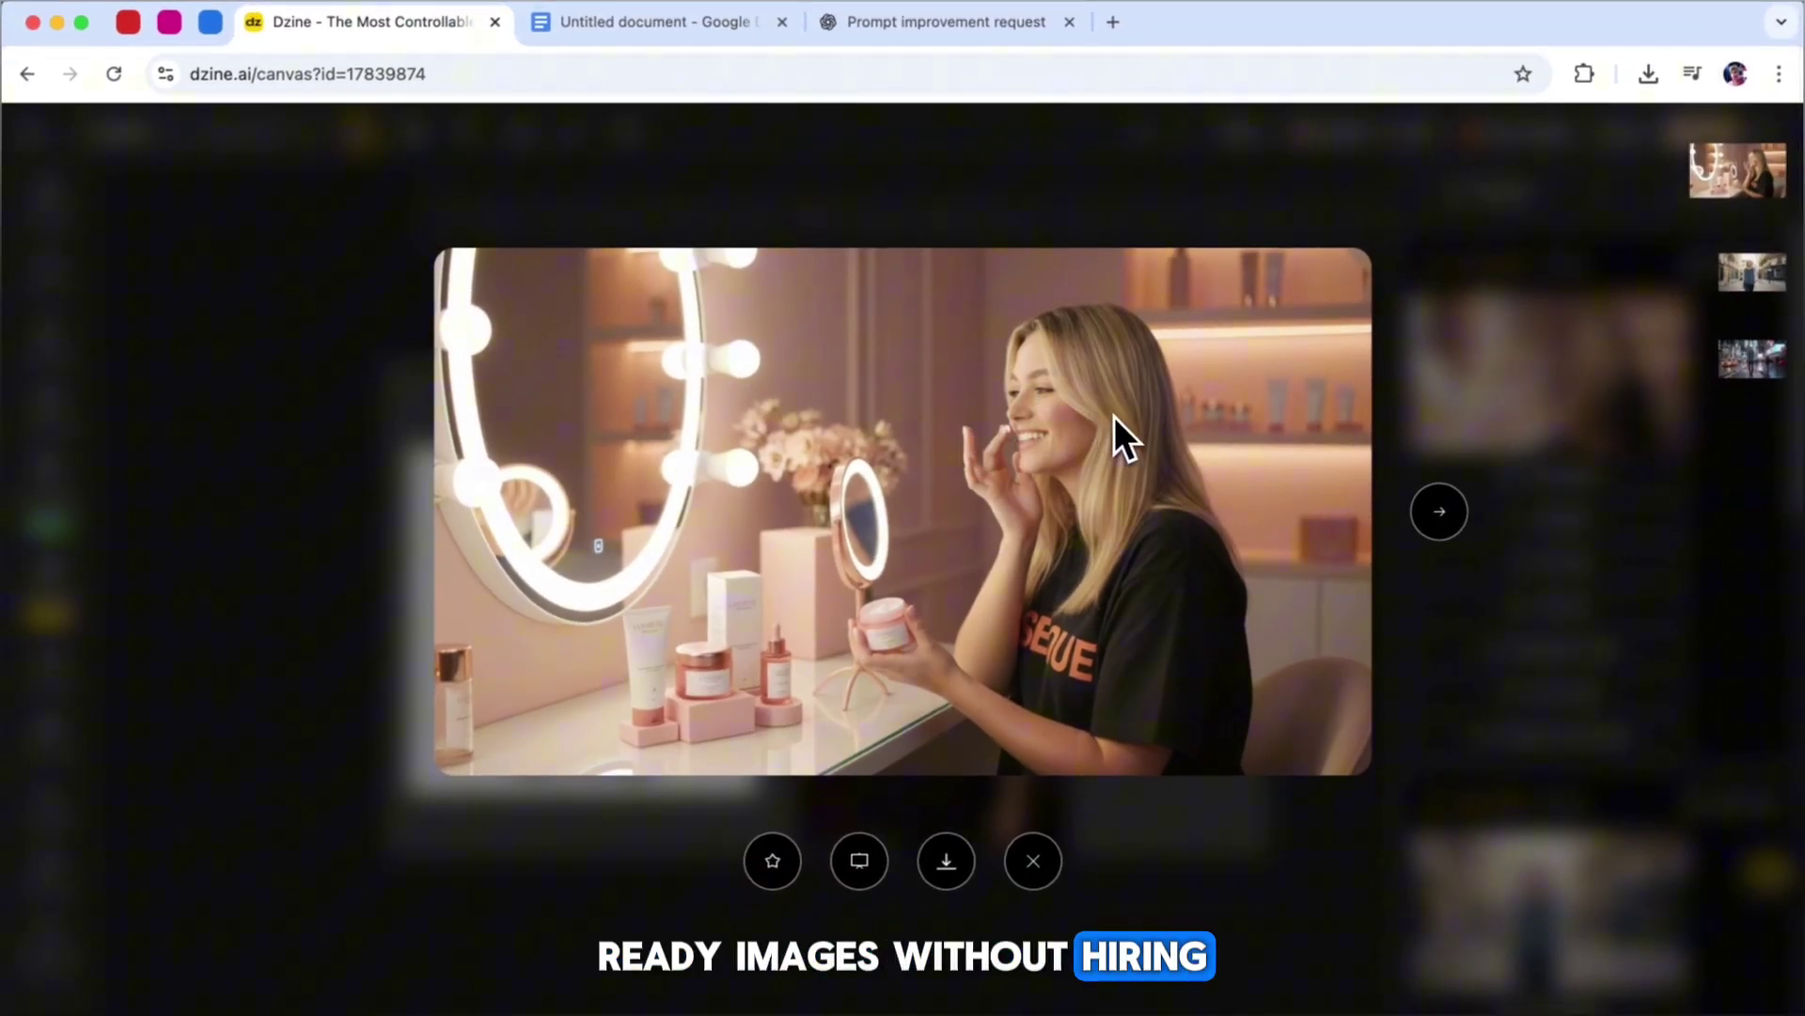
pyautogui.click(1400, 384)
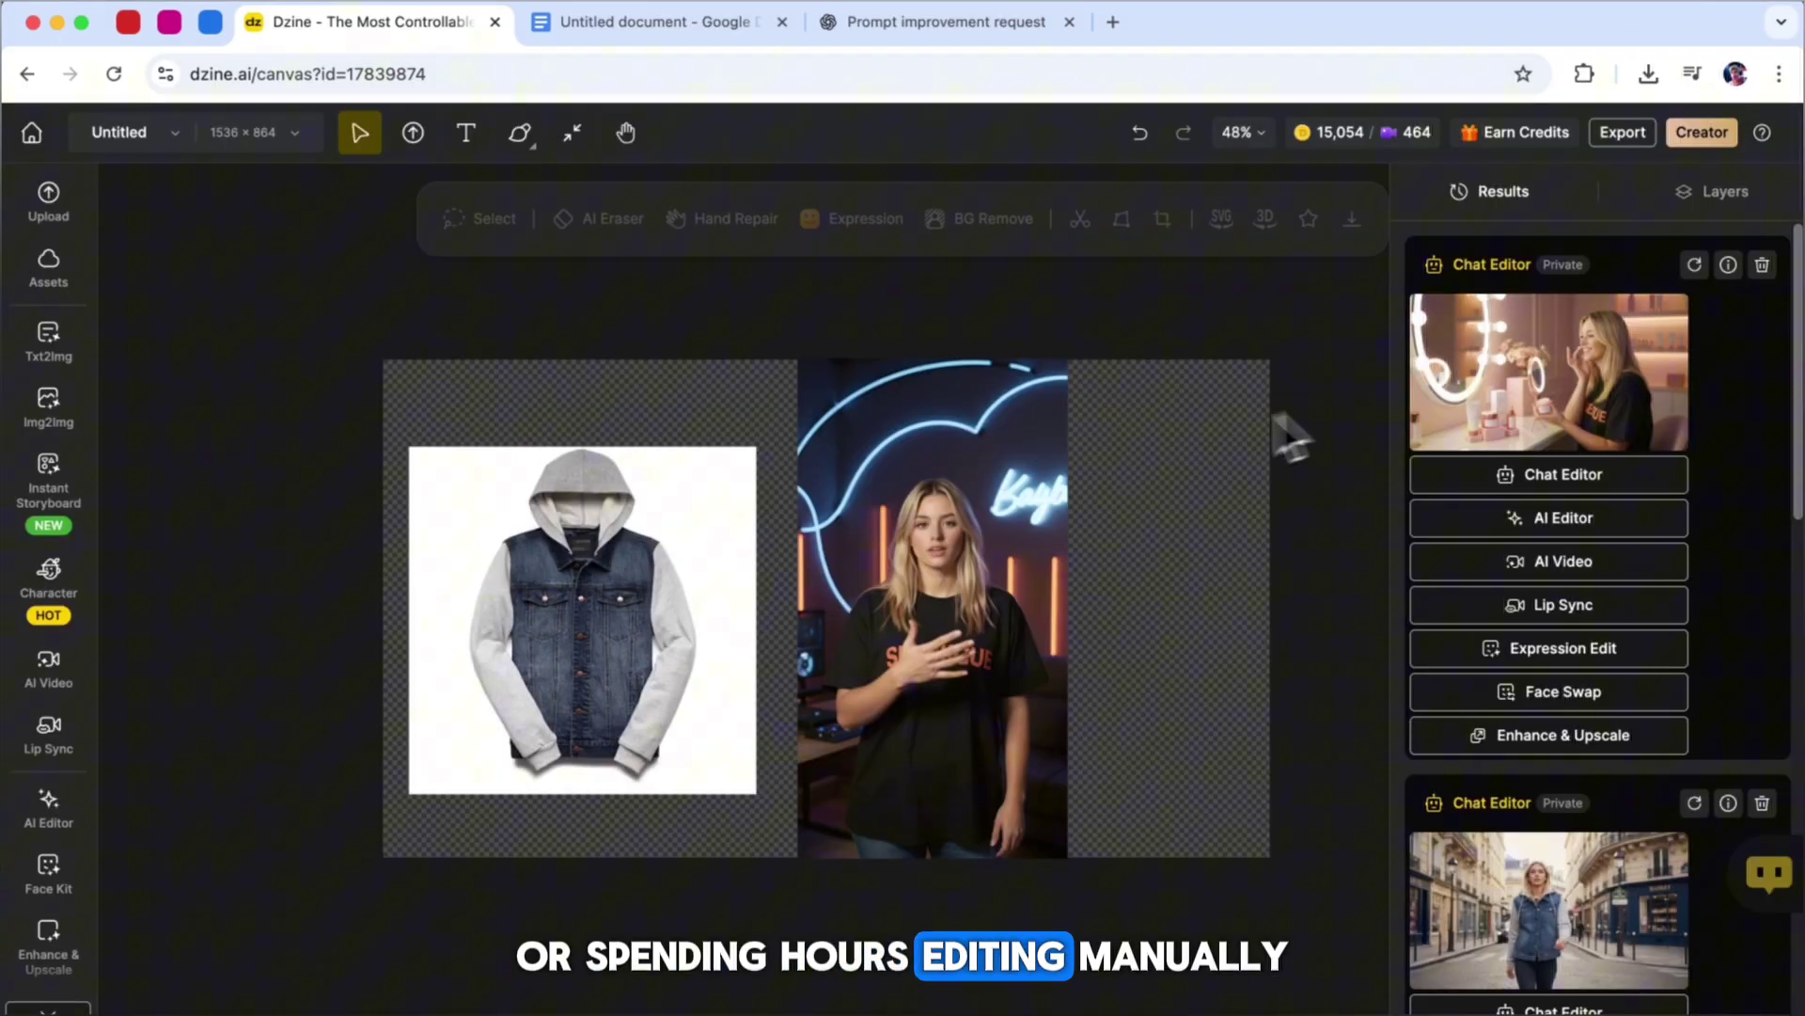
# Start a new chat edit and load two reference photos from Downloads.
pyautogui.click(1061, 624)
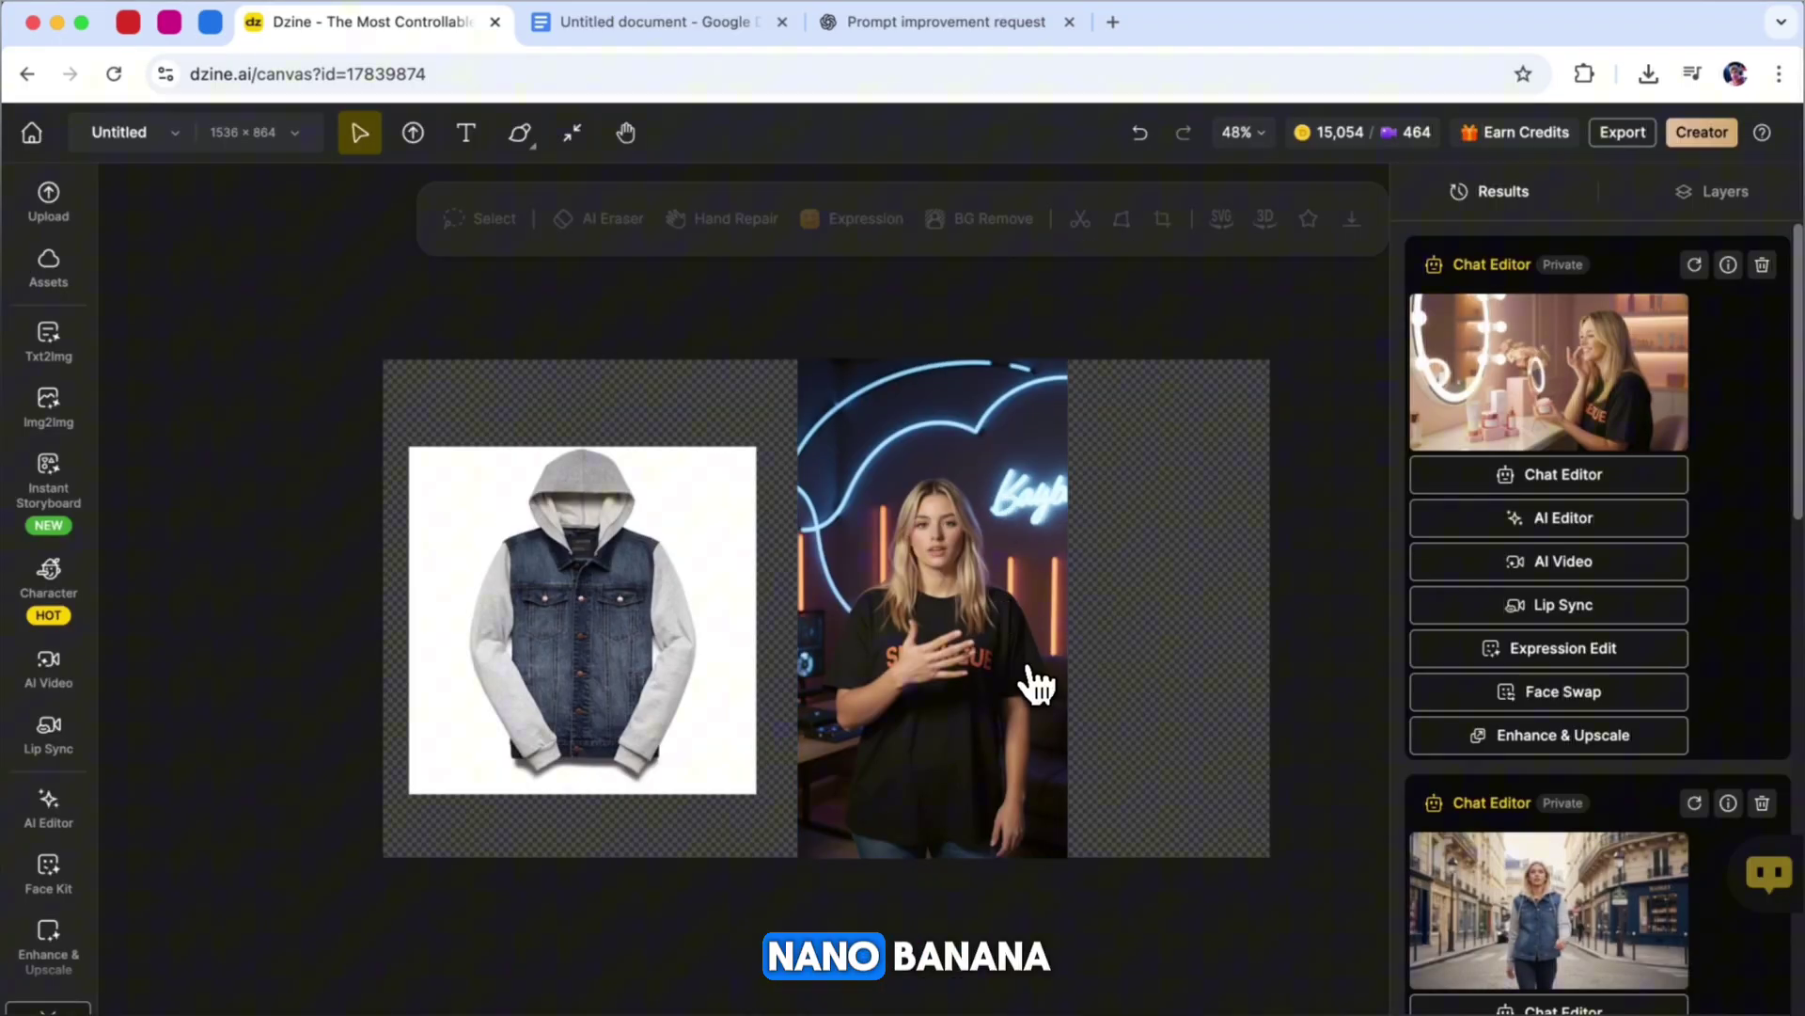
pyautogui.click(597, 860)
pyautogui.click(854, 404)
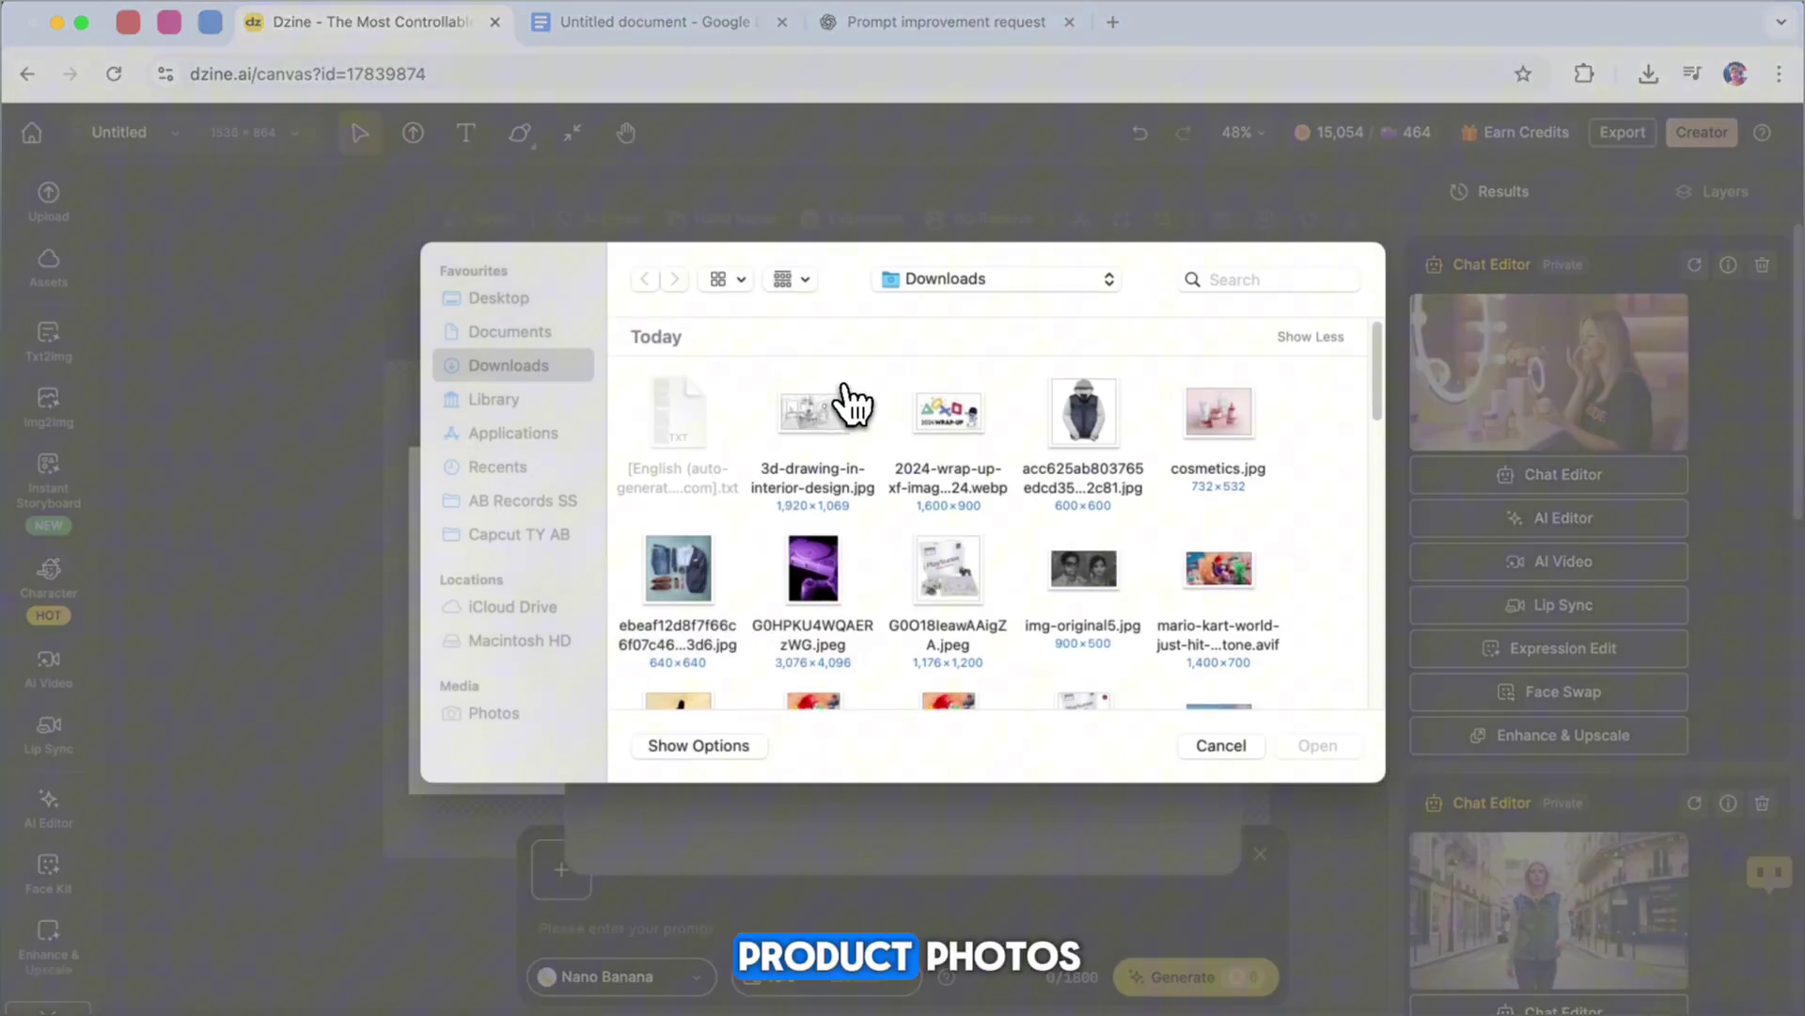
pyautogui.scroll(-3, 837, 586)
pyautogui.scroll(-2, 838, 586)
pyautogui.scroll(5, 839, 586)
pyautogui.scroll(-3, 837, 586)
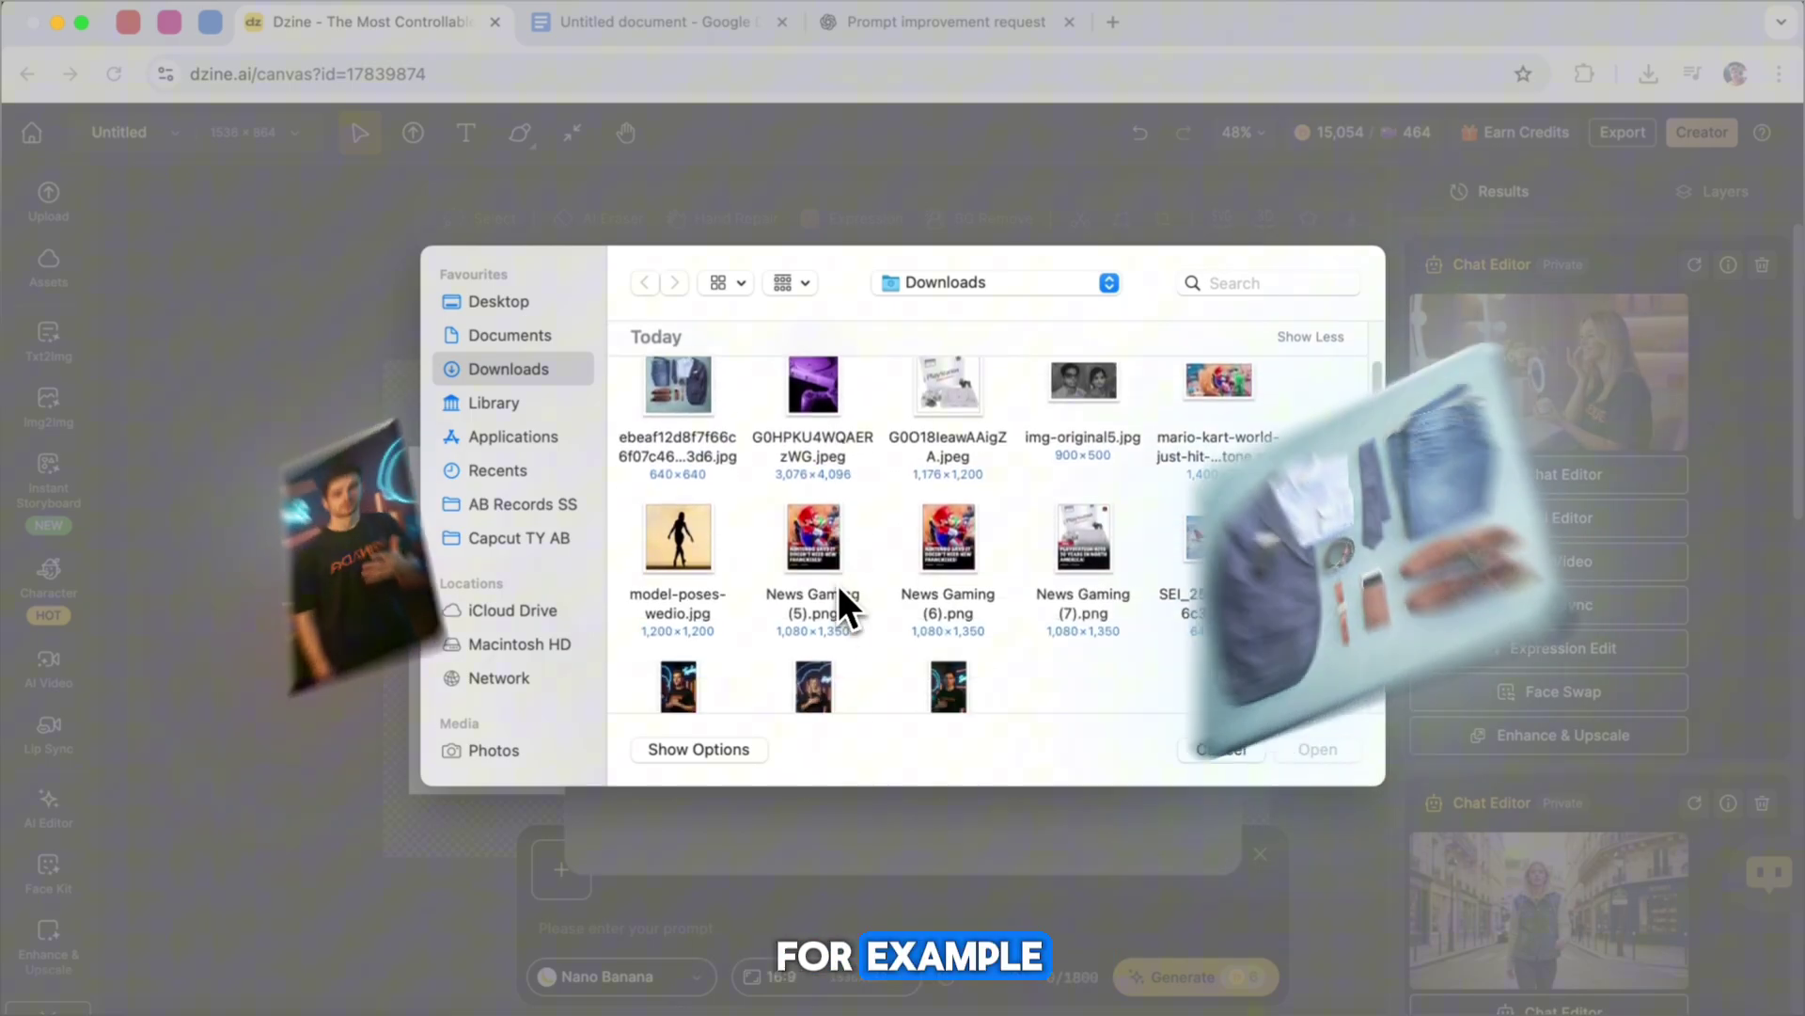
pyautogui.scroll(-2, 838, 585)
pyautogui.click(948, 564)
pyautogui.scroll(3, 847, 593)
pyautogui.keyDown('super'); pyautogui.click(677, 500); pyautogui.keyUp('super')
pyautogui.press('Return')
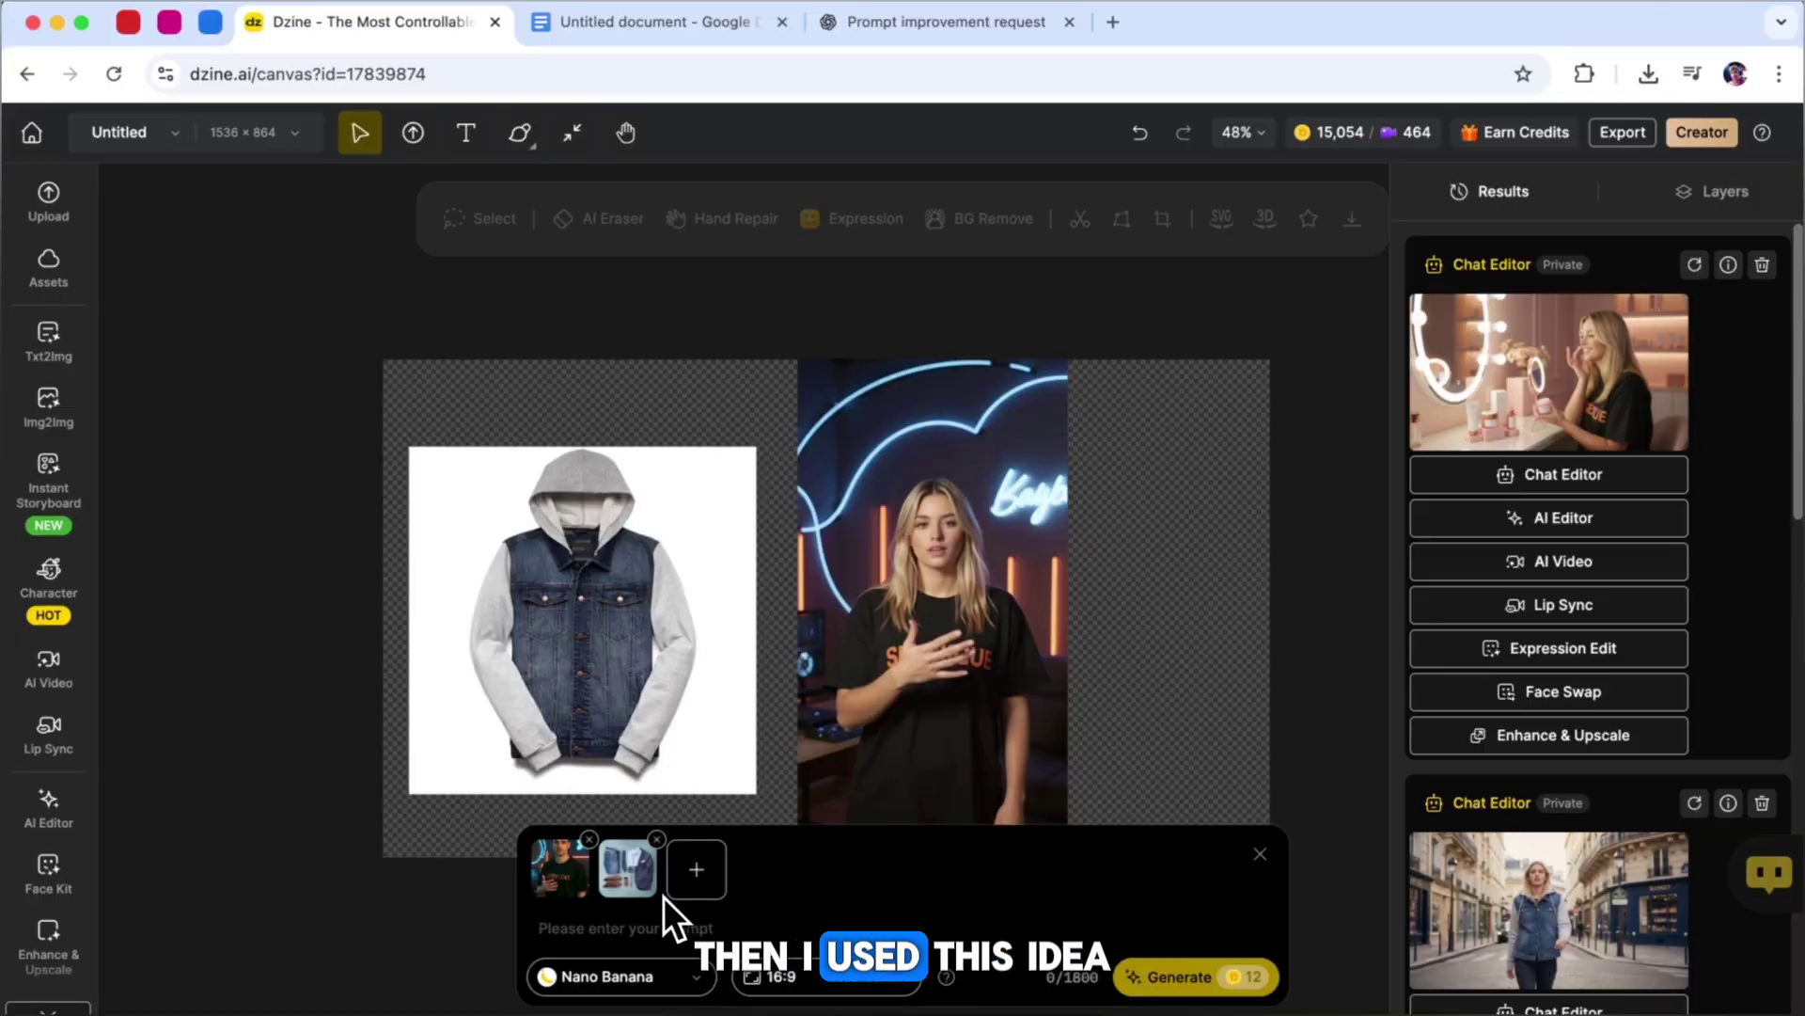
# Paste the Times Square outfit prompt and generate the image.
pyautogui.rightClick(661, 920)
pyautogui.click(737, 763)
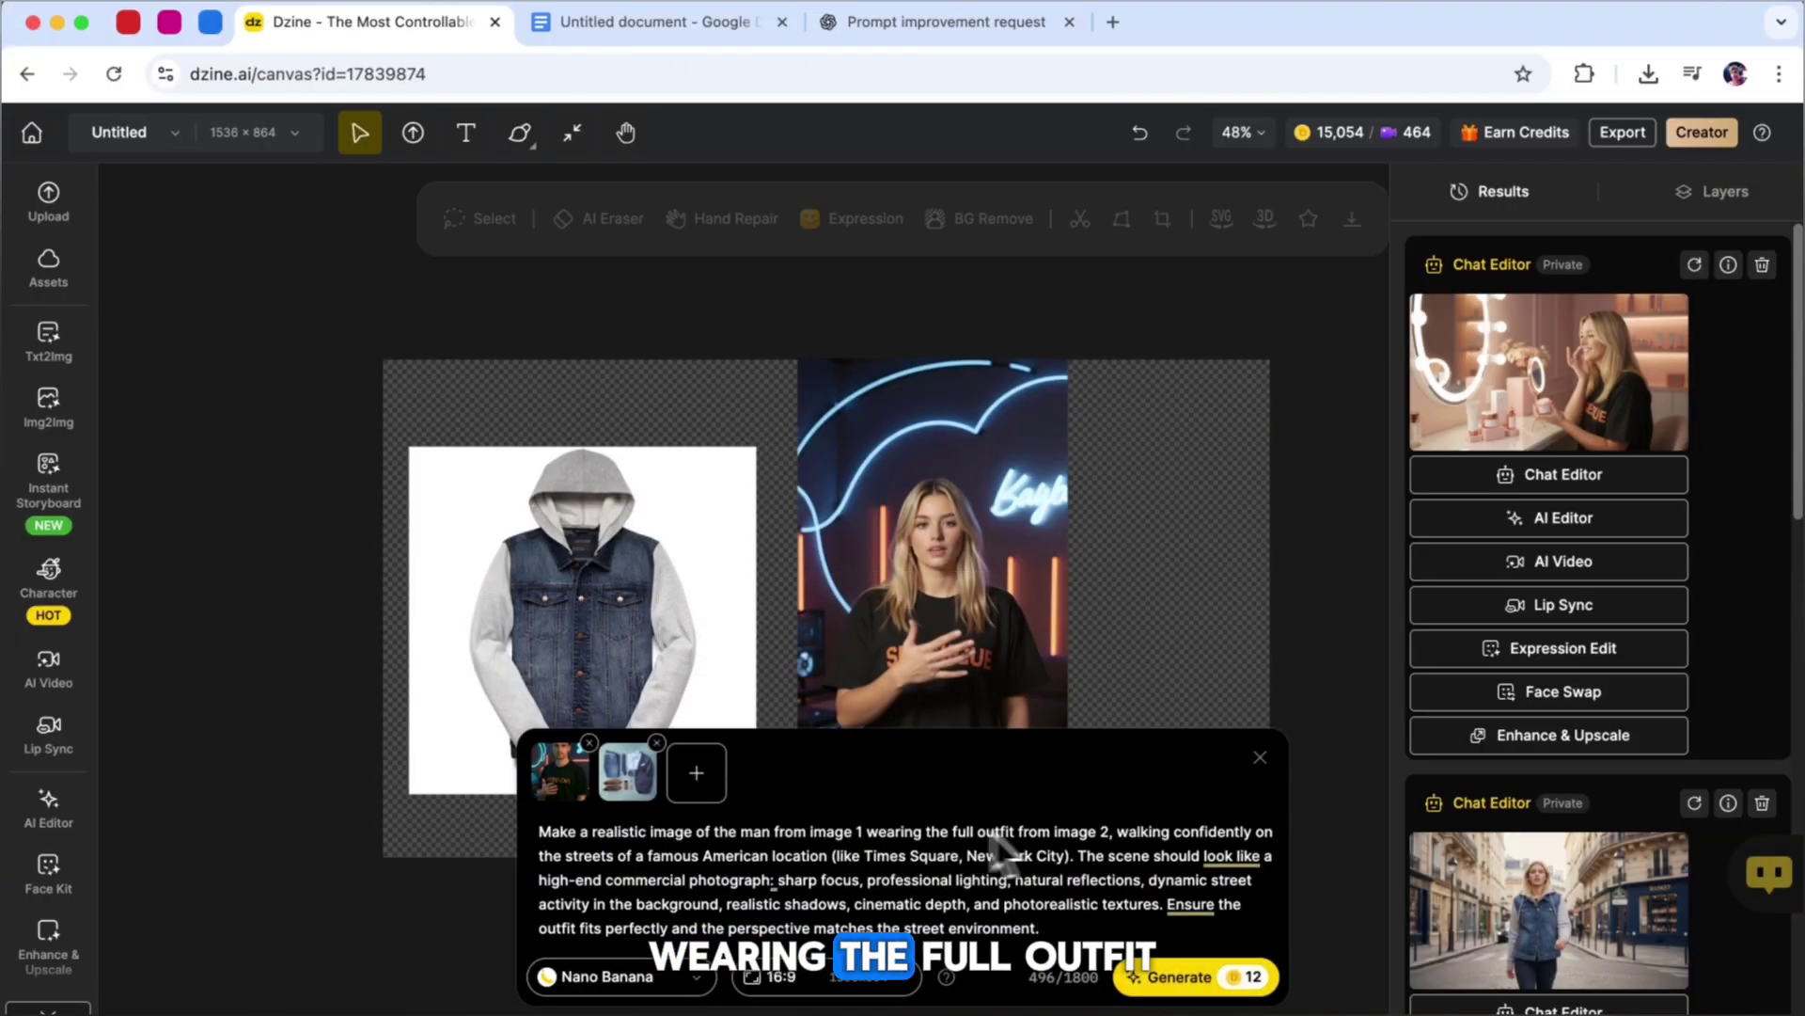
pyautogui.click(1155, 975)
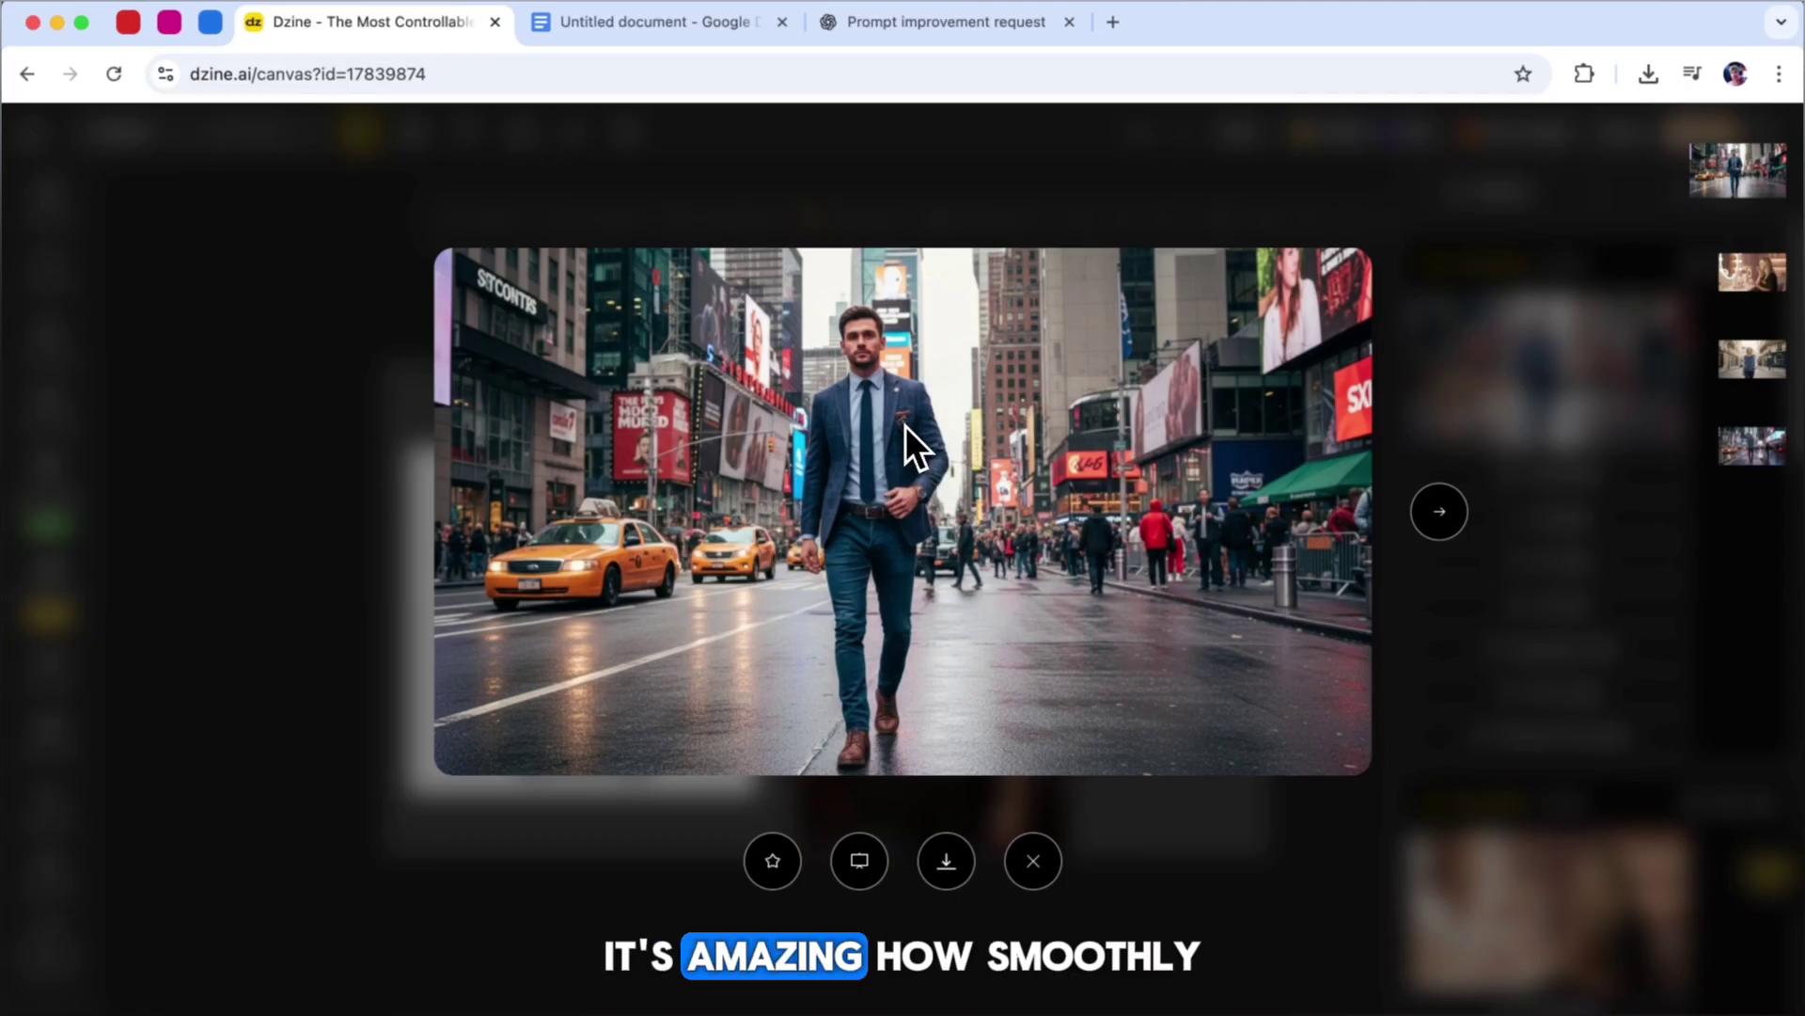
# Close the preview, rerun the Times Square prompt and enlarge the new variation.
pyautogui.click(1484, 386)
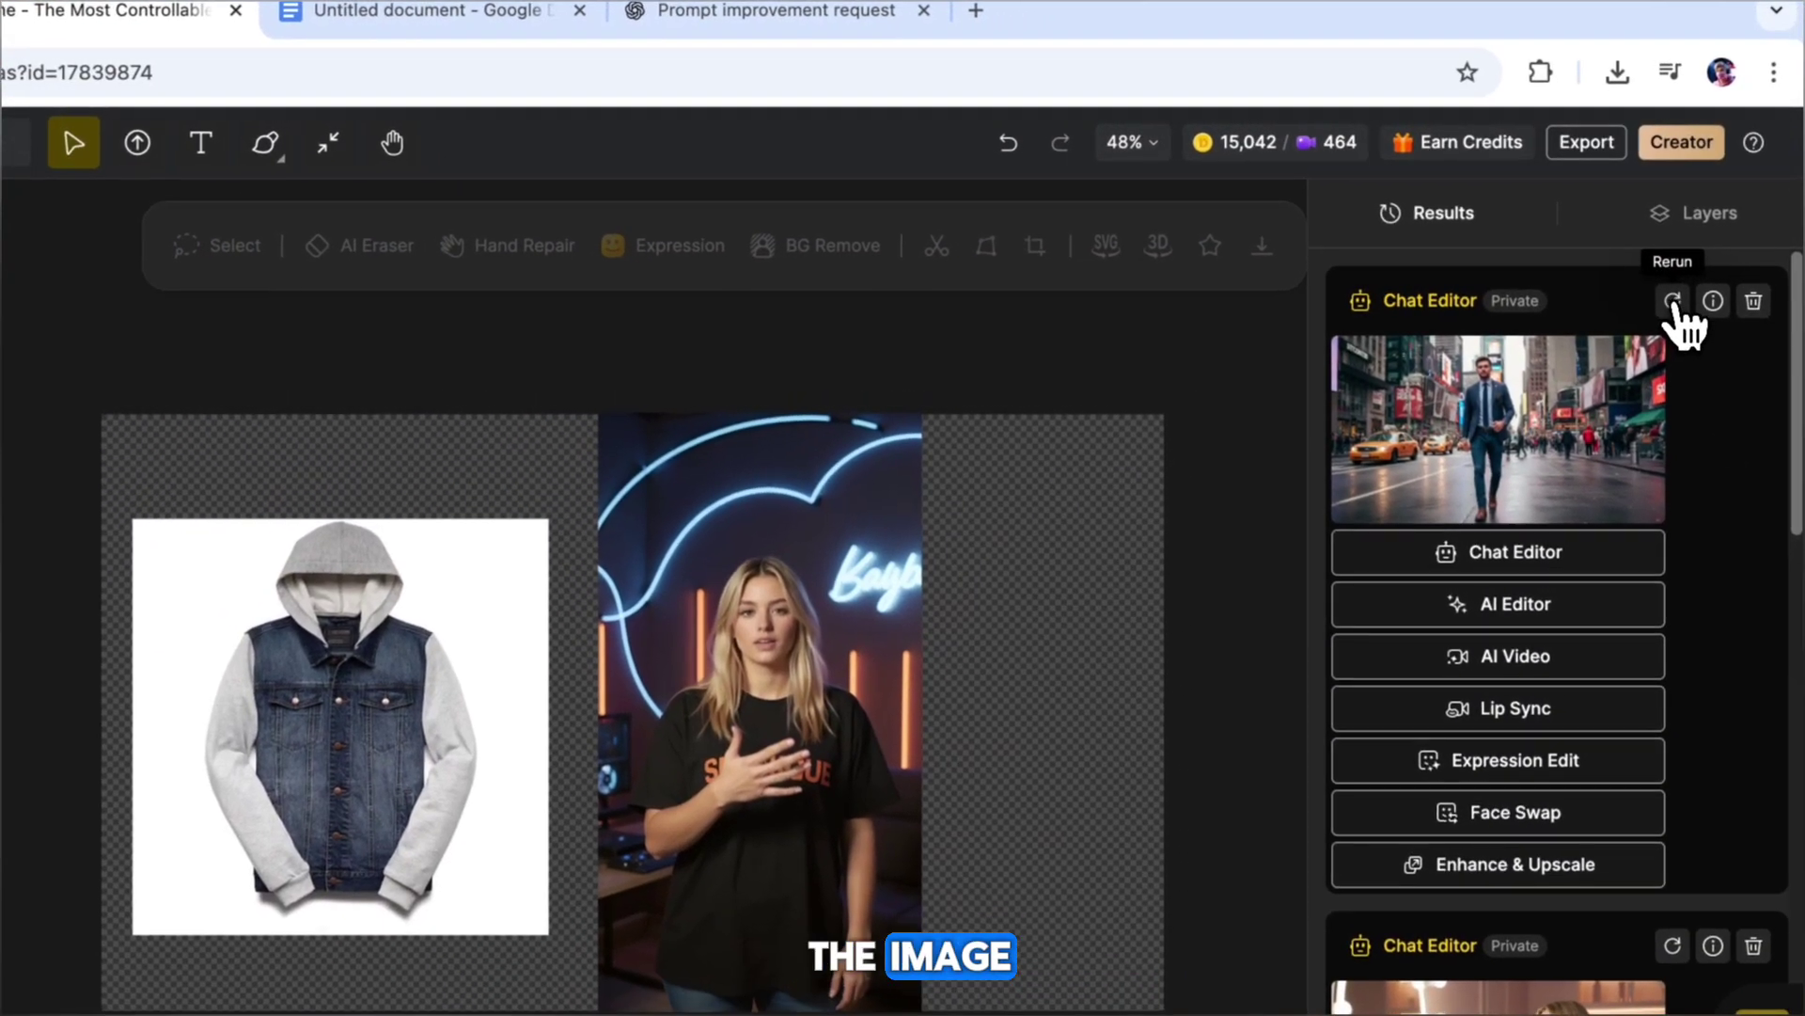
pyautogui.click(1673, 301)
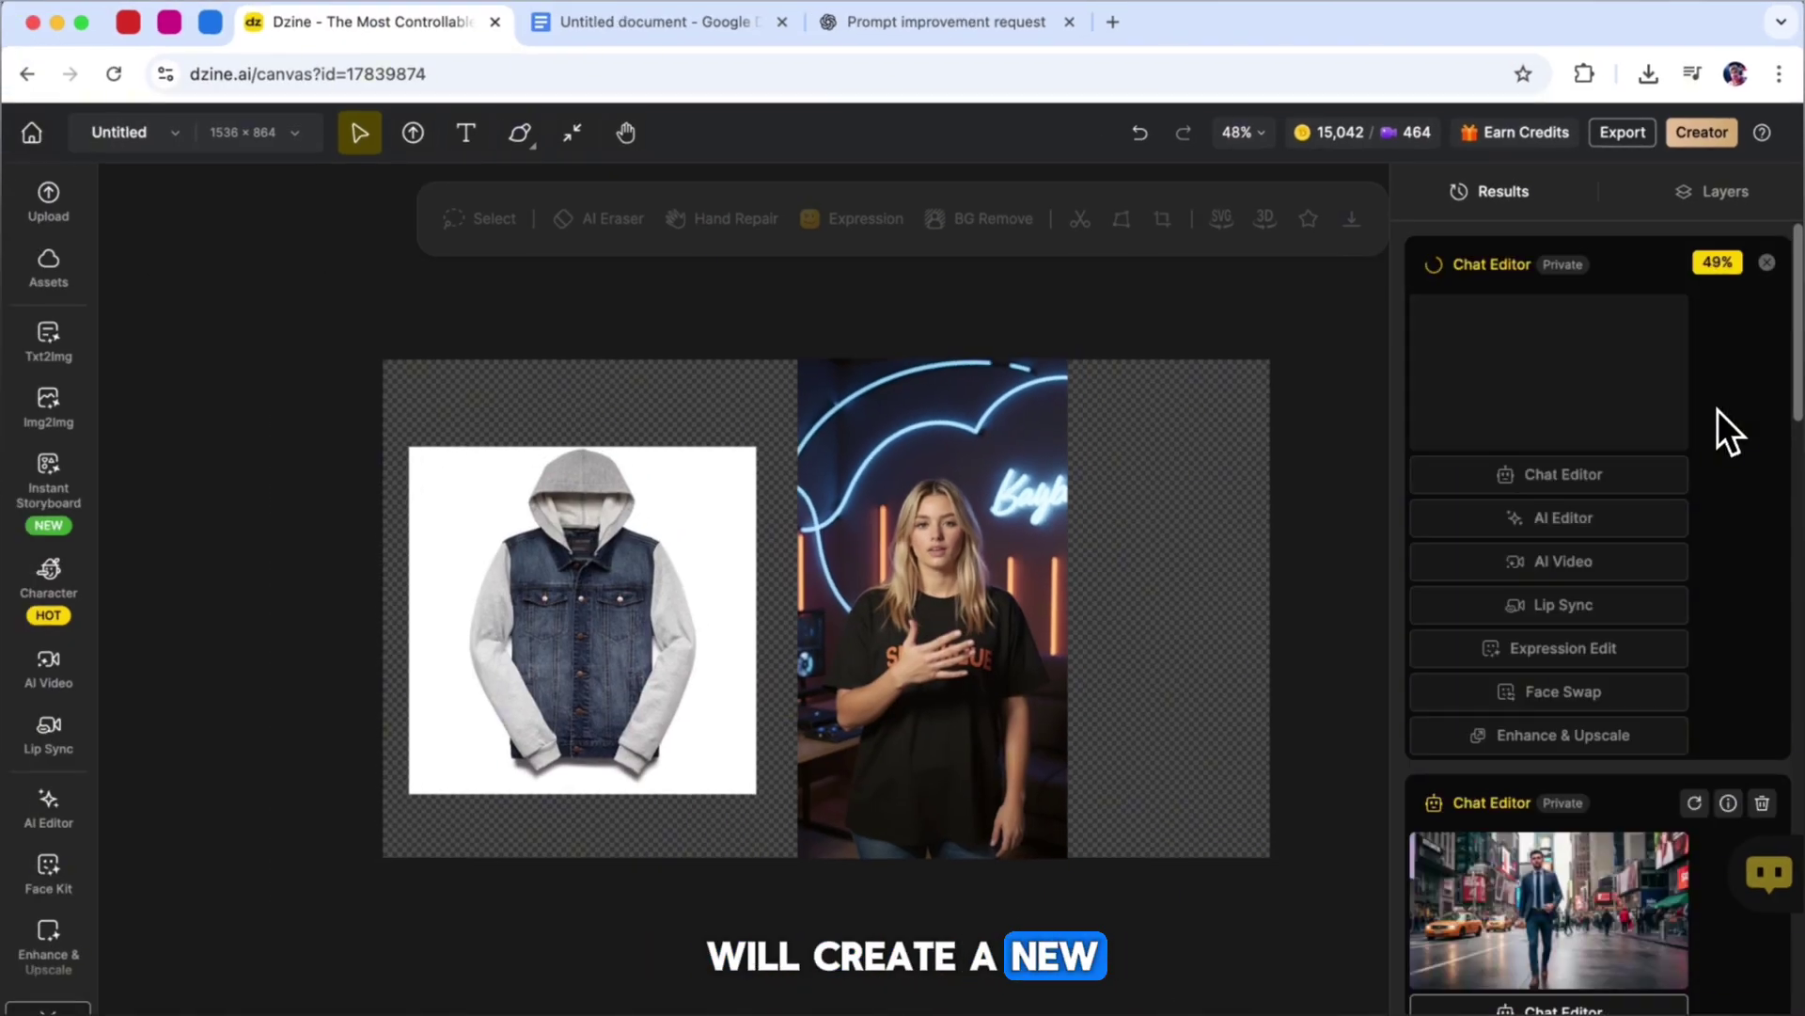
pyautogui.click(1606, 378)
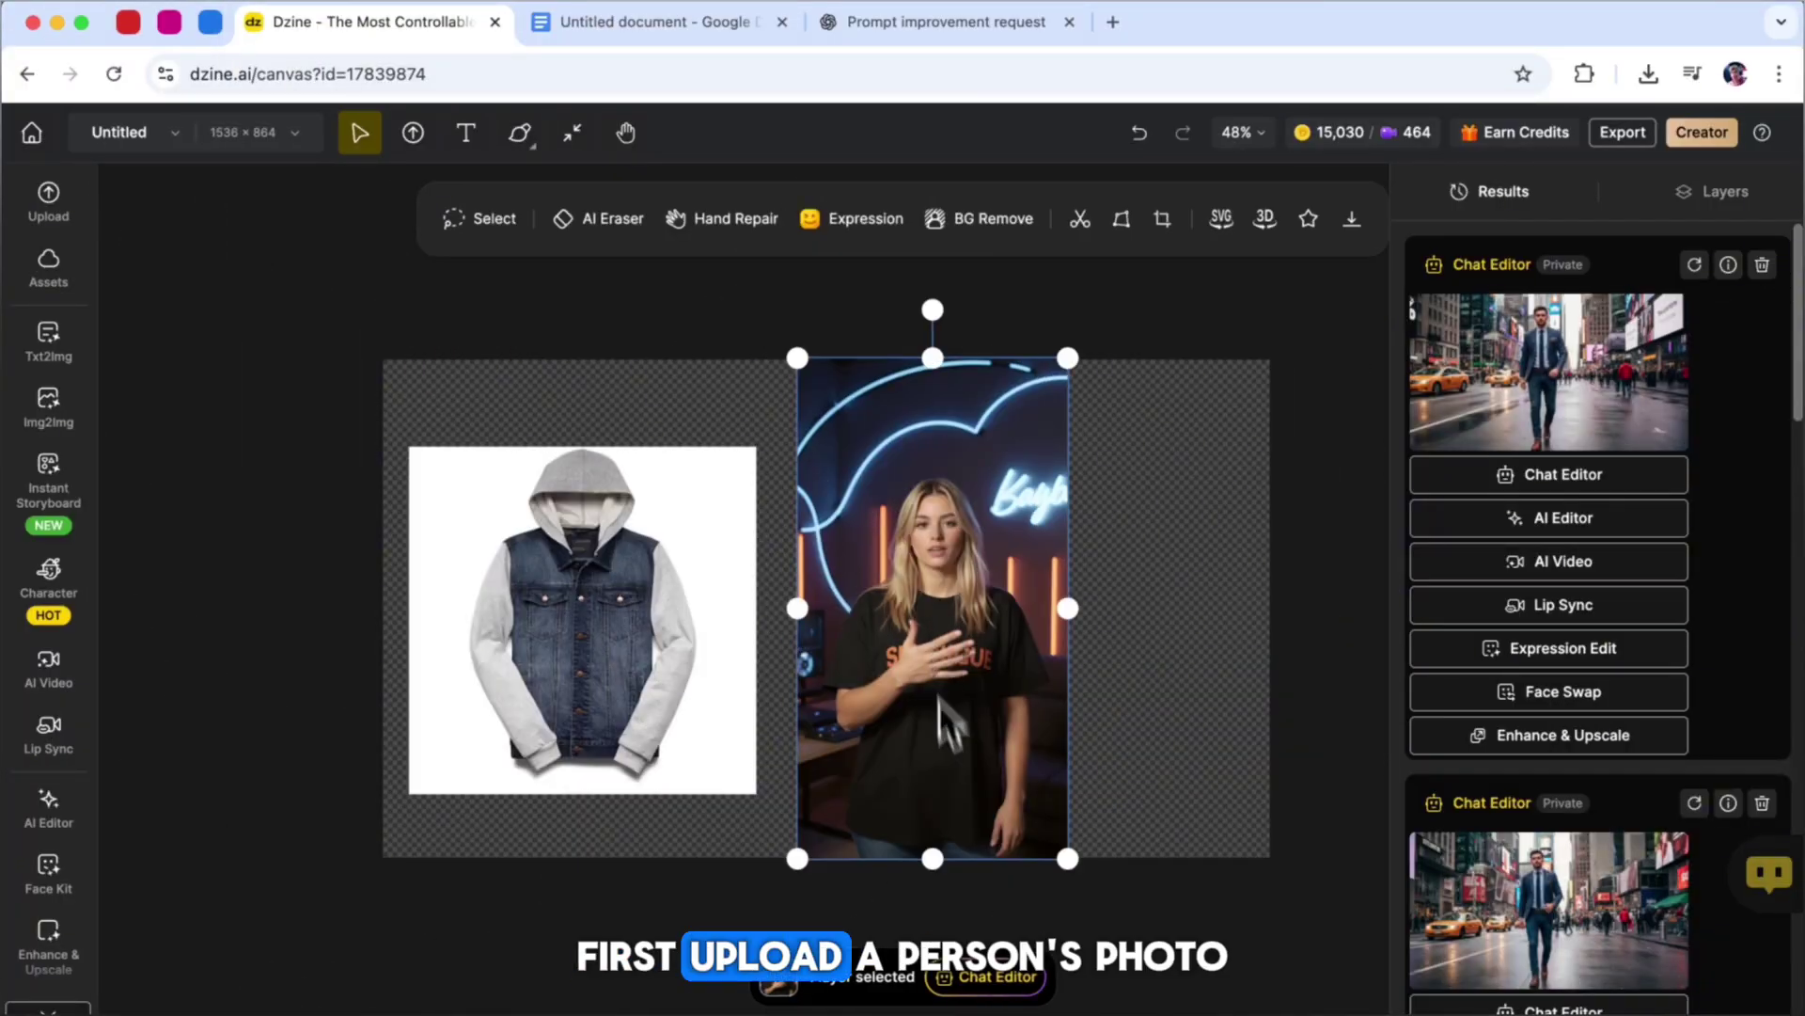
# Paste the figurine prompt, generate the woman's figurine image and preview it.
pyautogui.rightClick(745, 924)
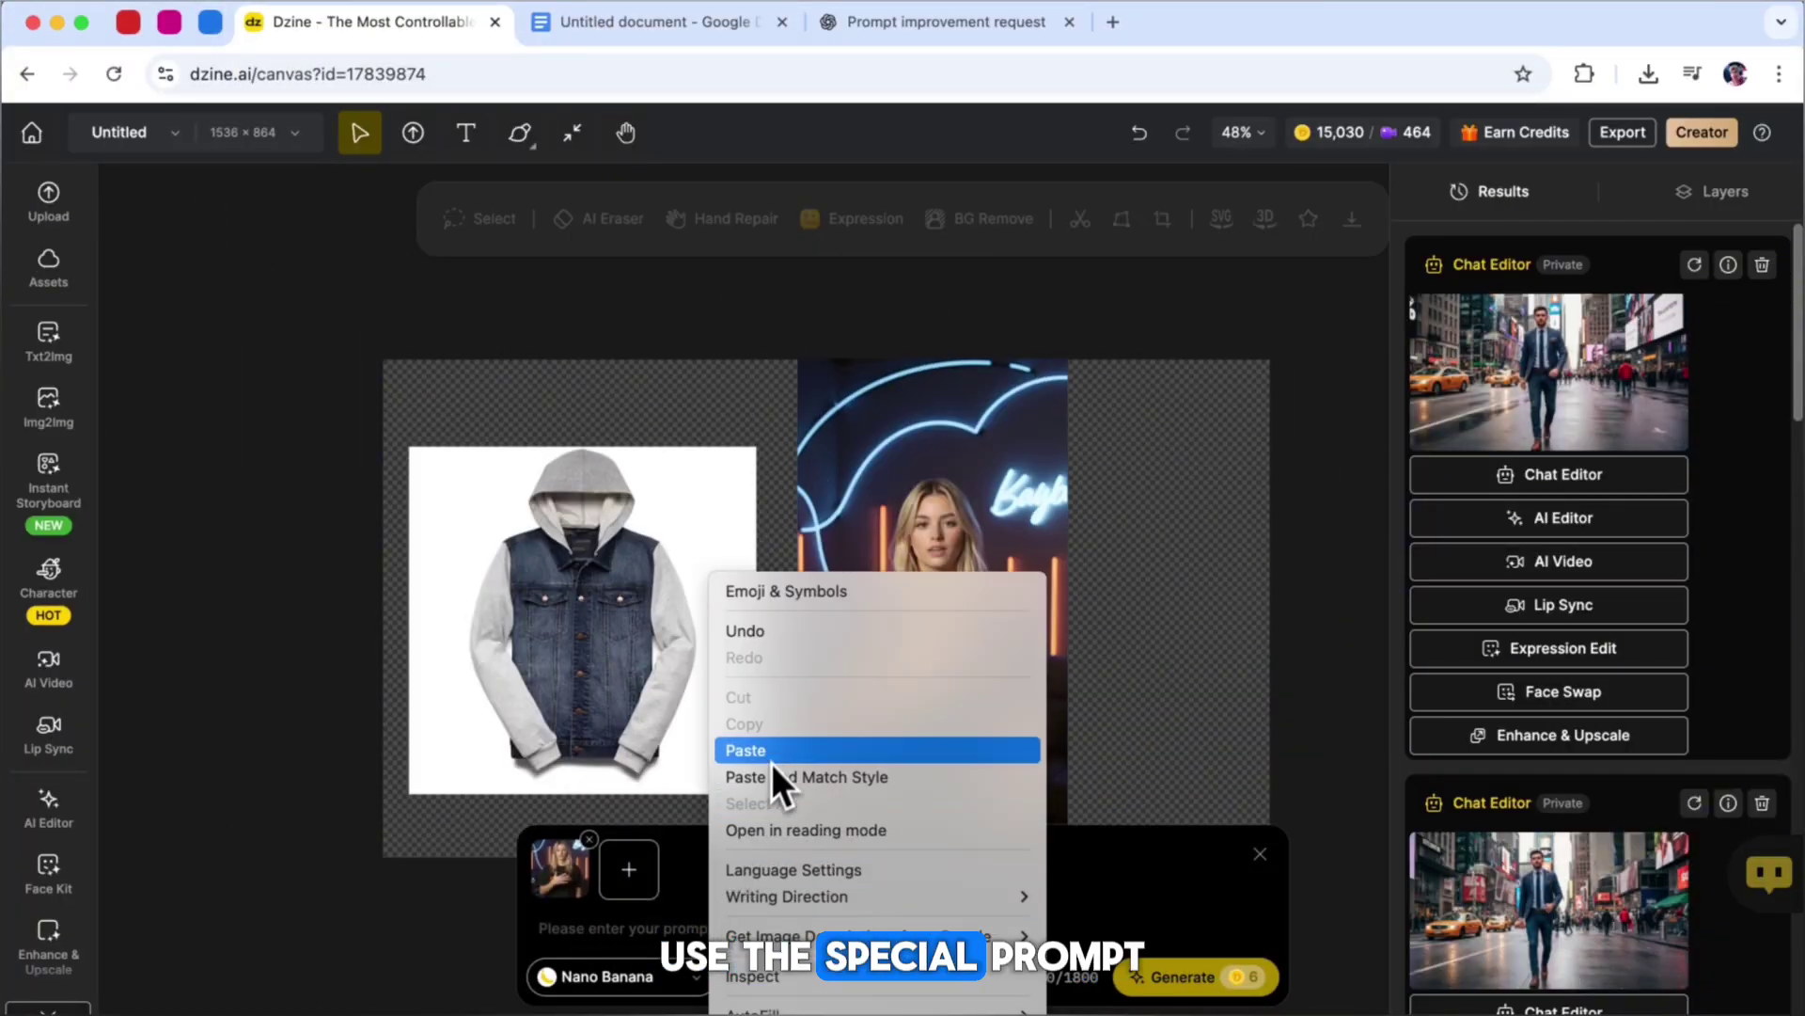
pyautogui.click(776, 751)
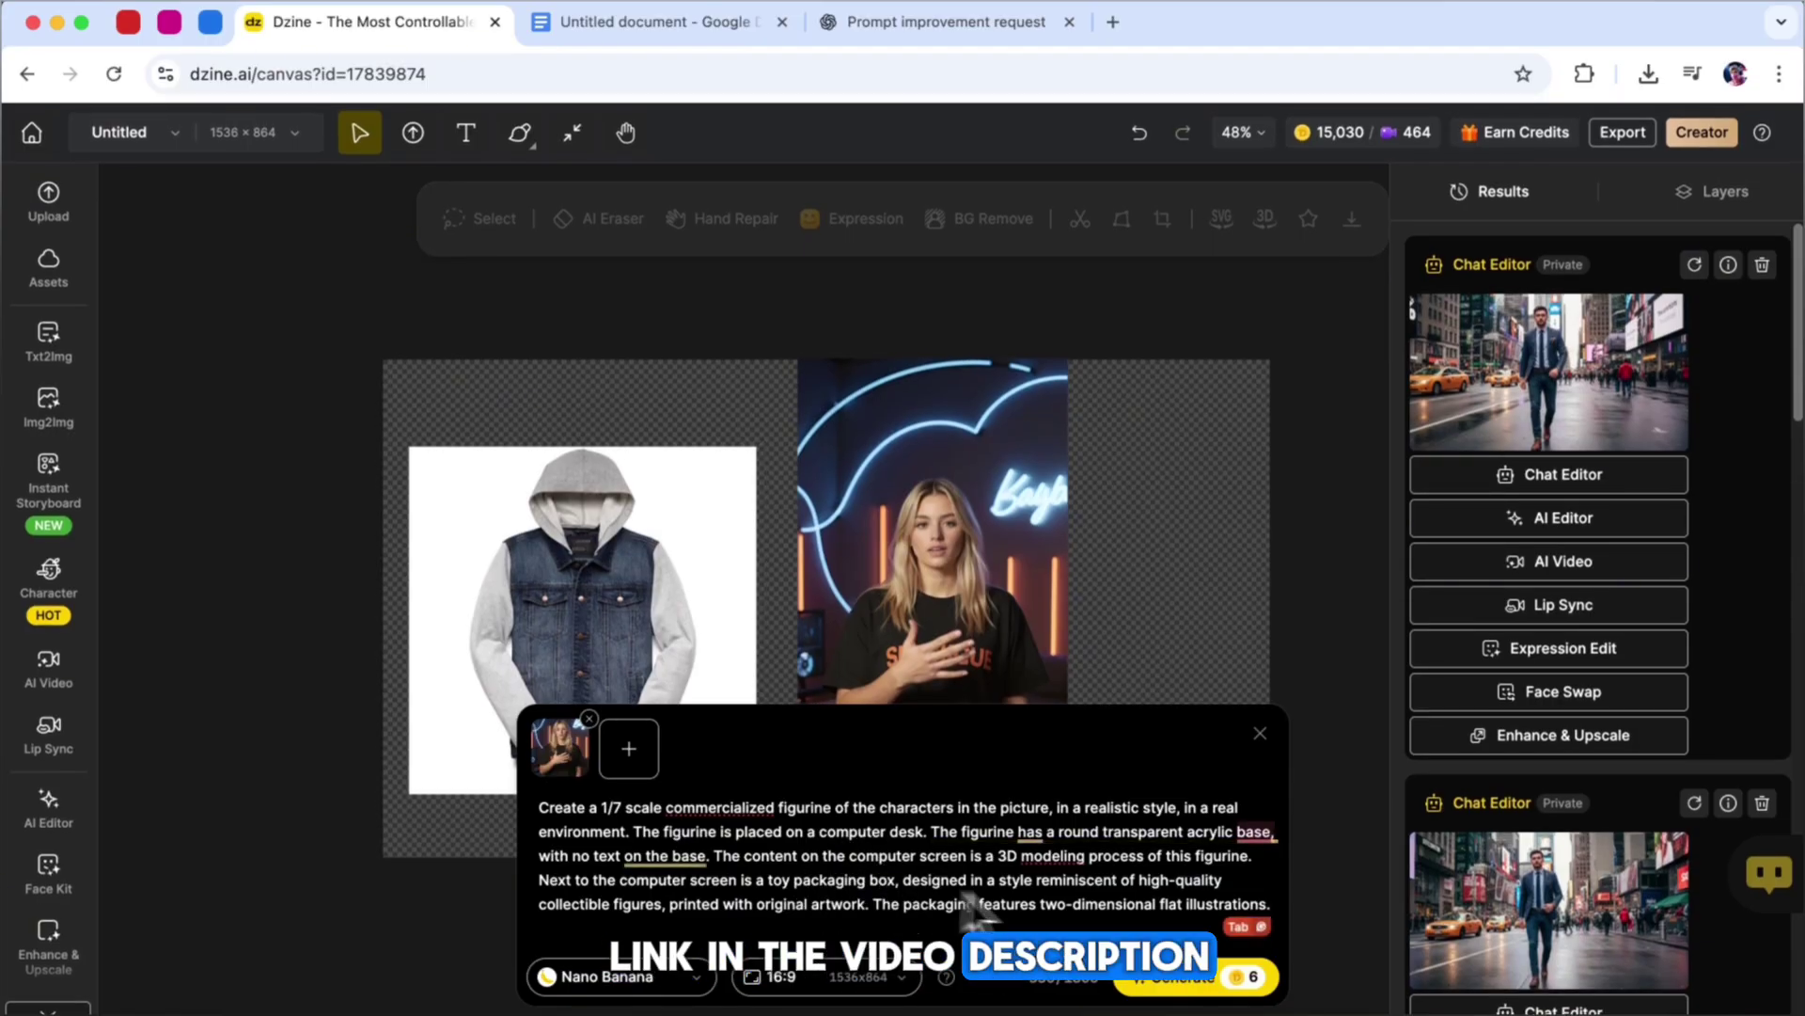
pyautogui.click(1192, 977)
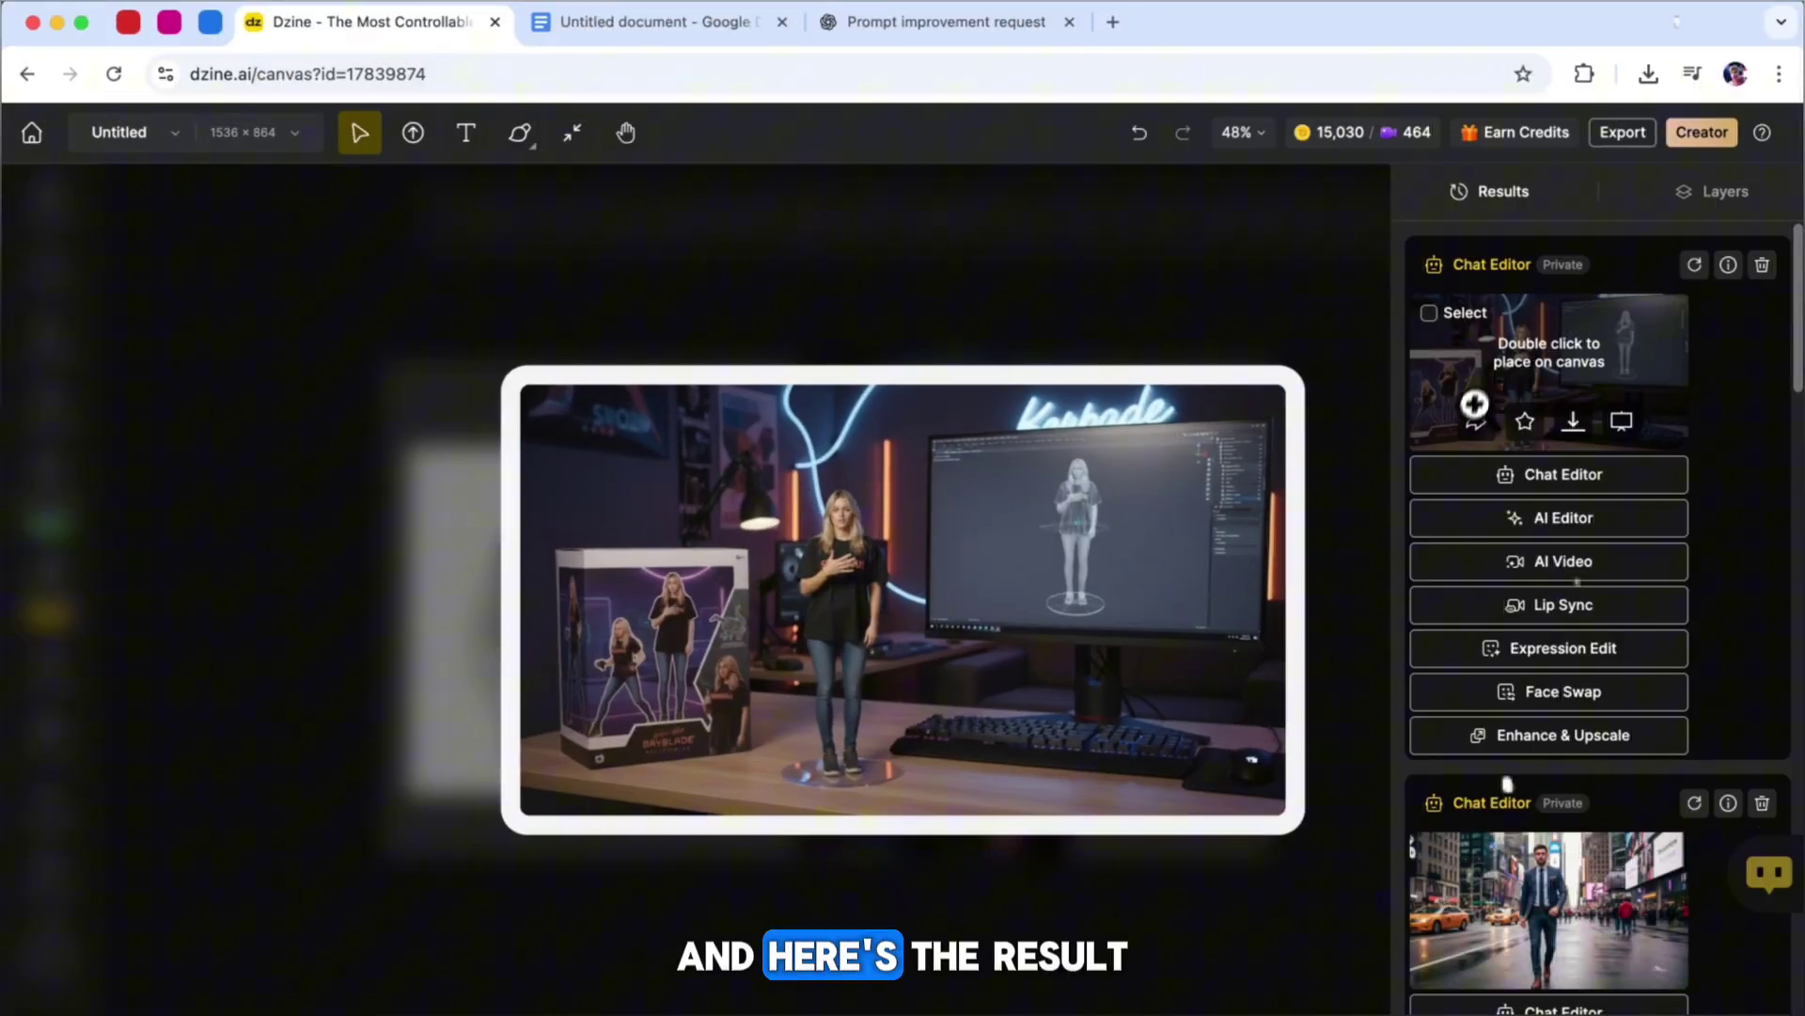
pyautogui.click(1482, 375)
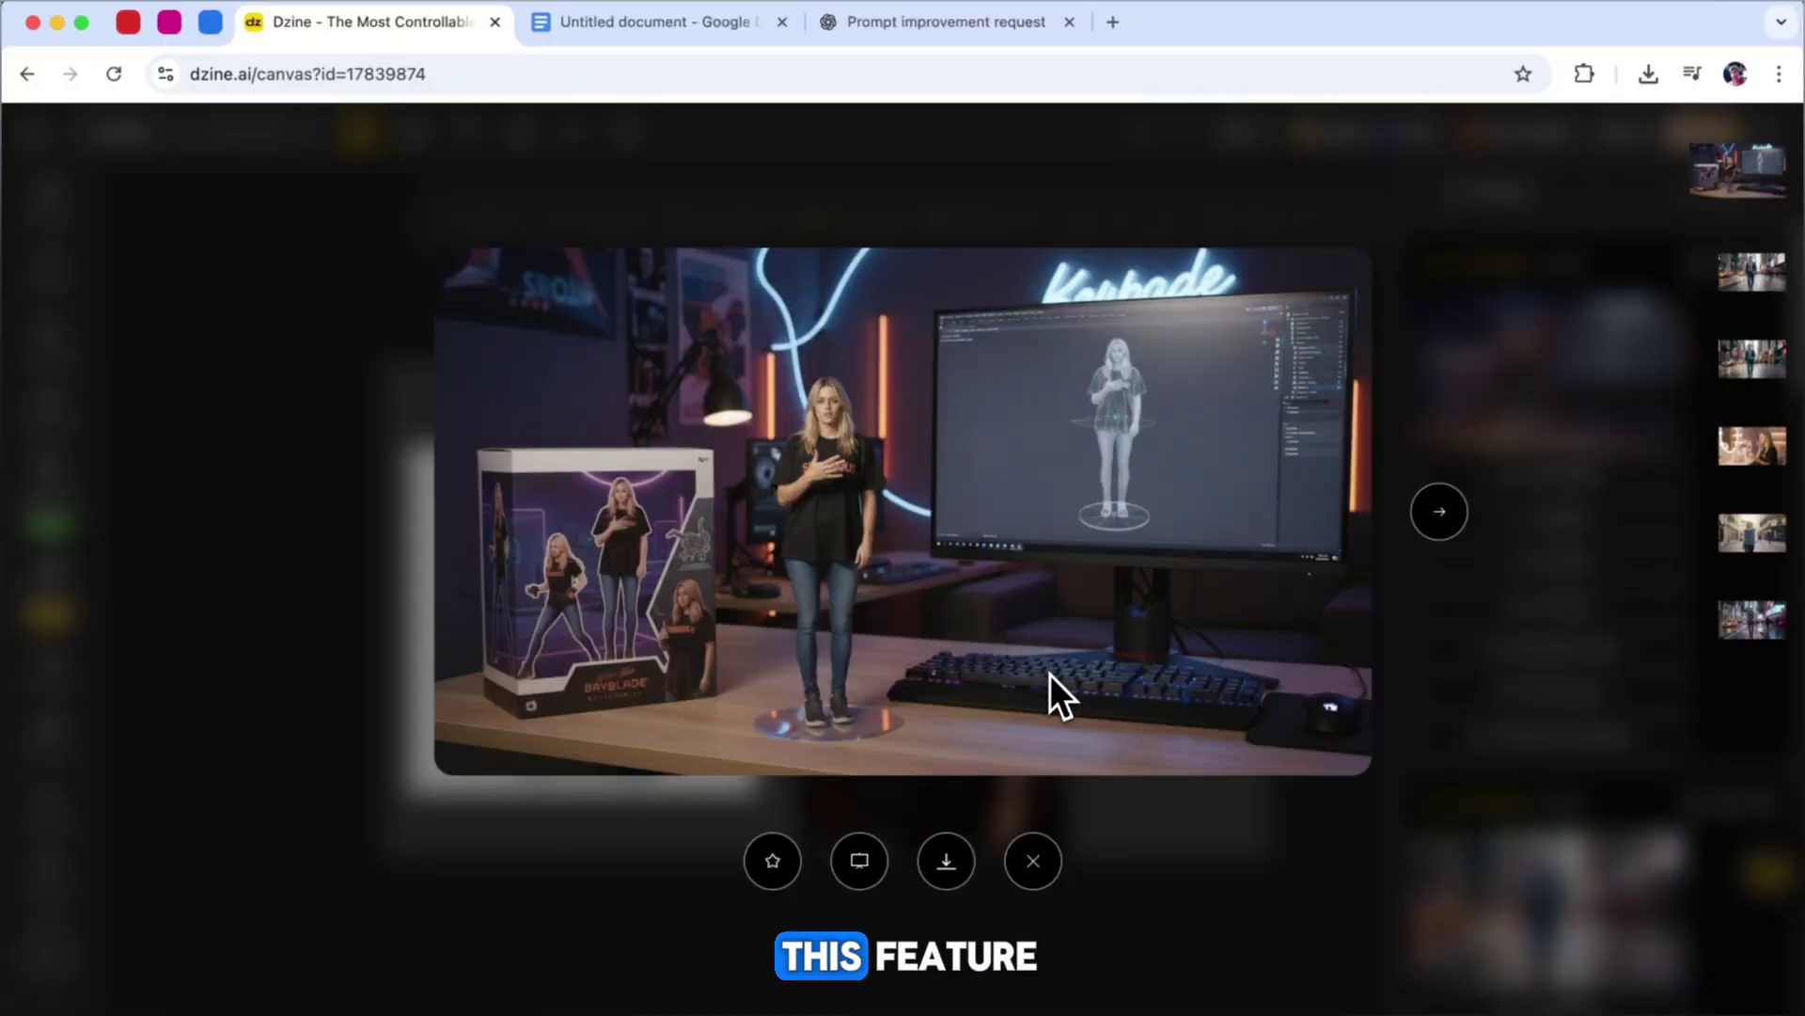
pyautogui.press('Escape')
pyautogui.scroll(-2, 1476, 646)
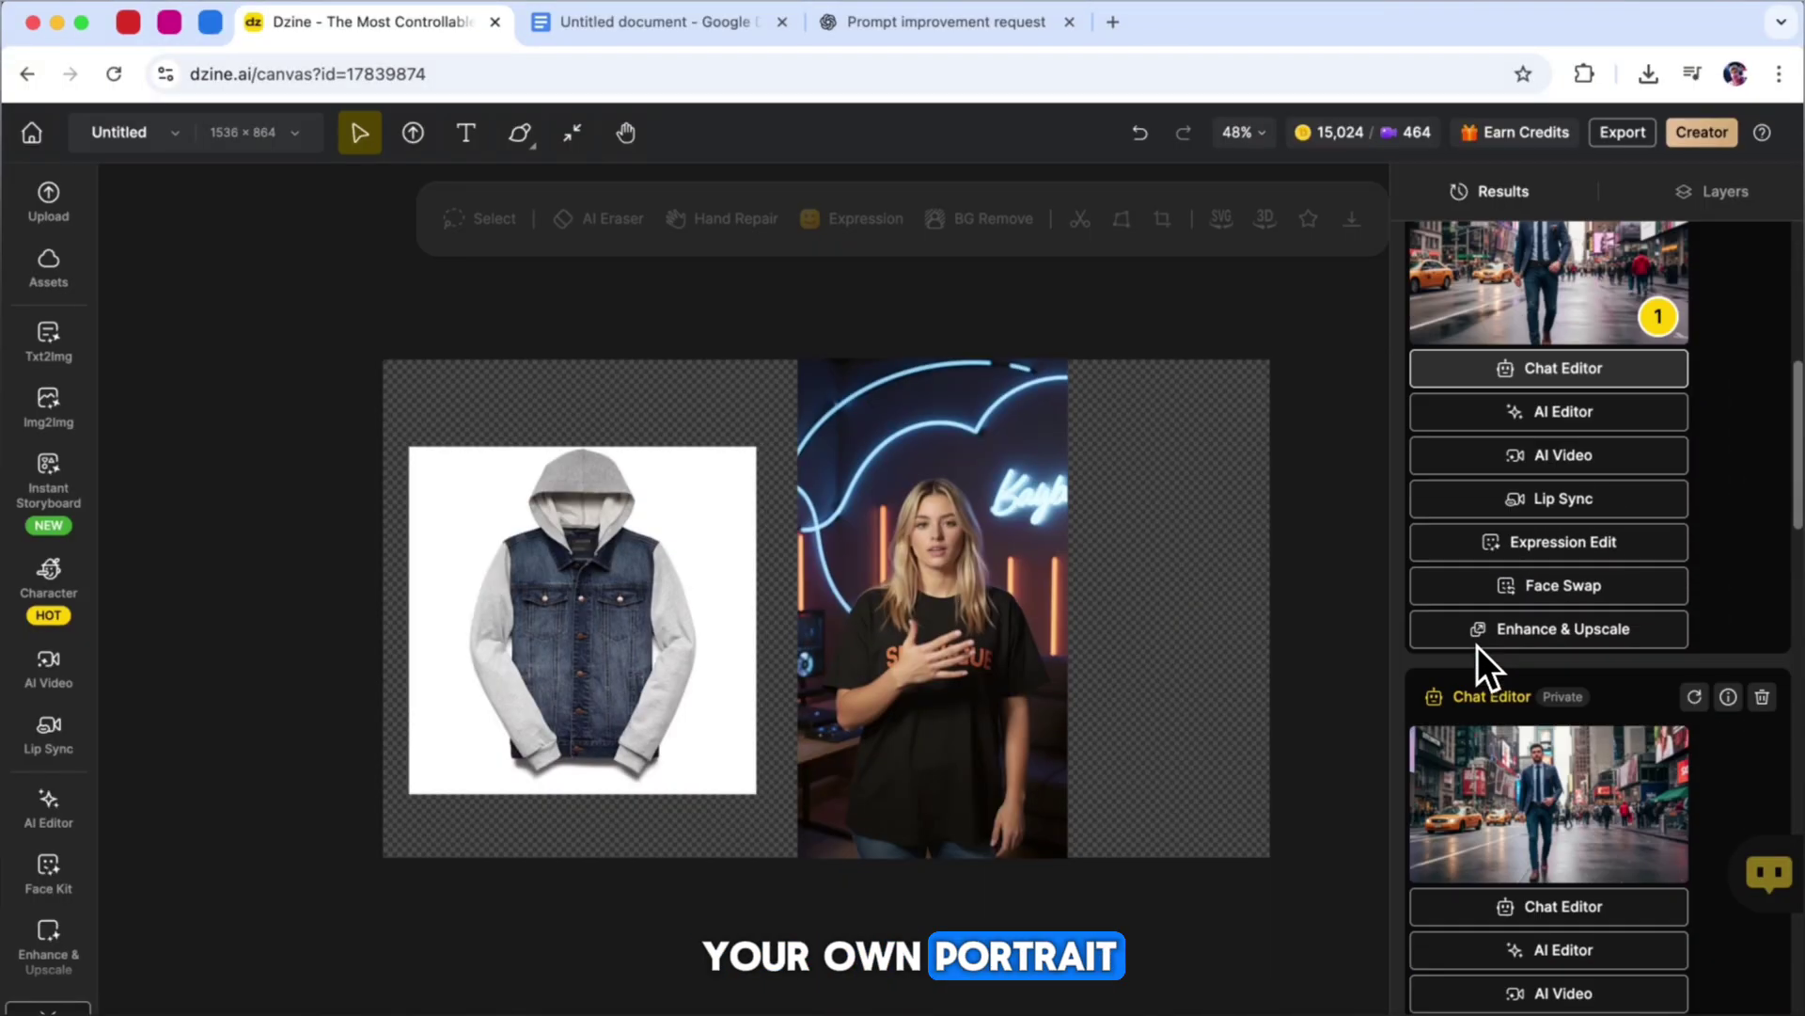
pyautogui.scroll(-5, 1478, 646)
pyautogui.scroll(-8, 1477, 646)
pyautogui.scroll(1, 1477, 647)
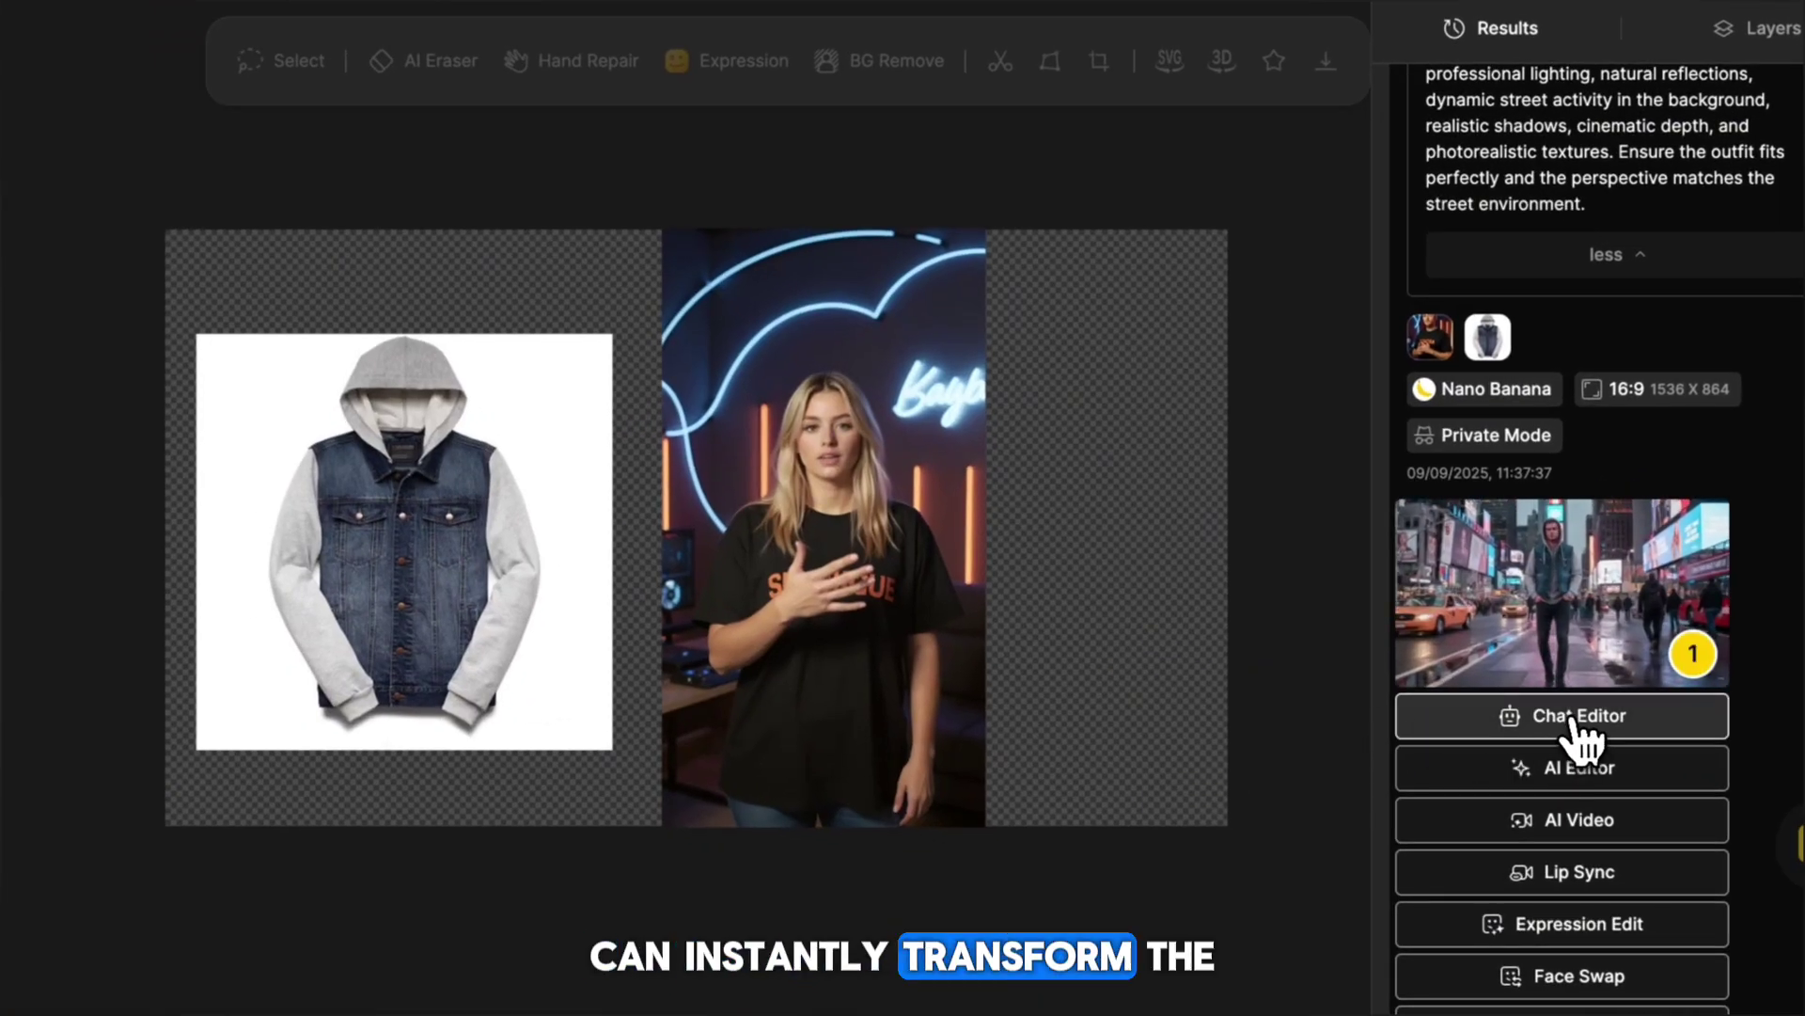
# Generate the hooded man's figurine from his result card and enlarge it.
pyautogui.click(1581, 715)
pyautogui.rightClick(653, 911)
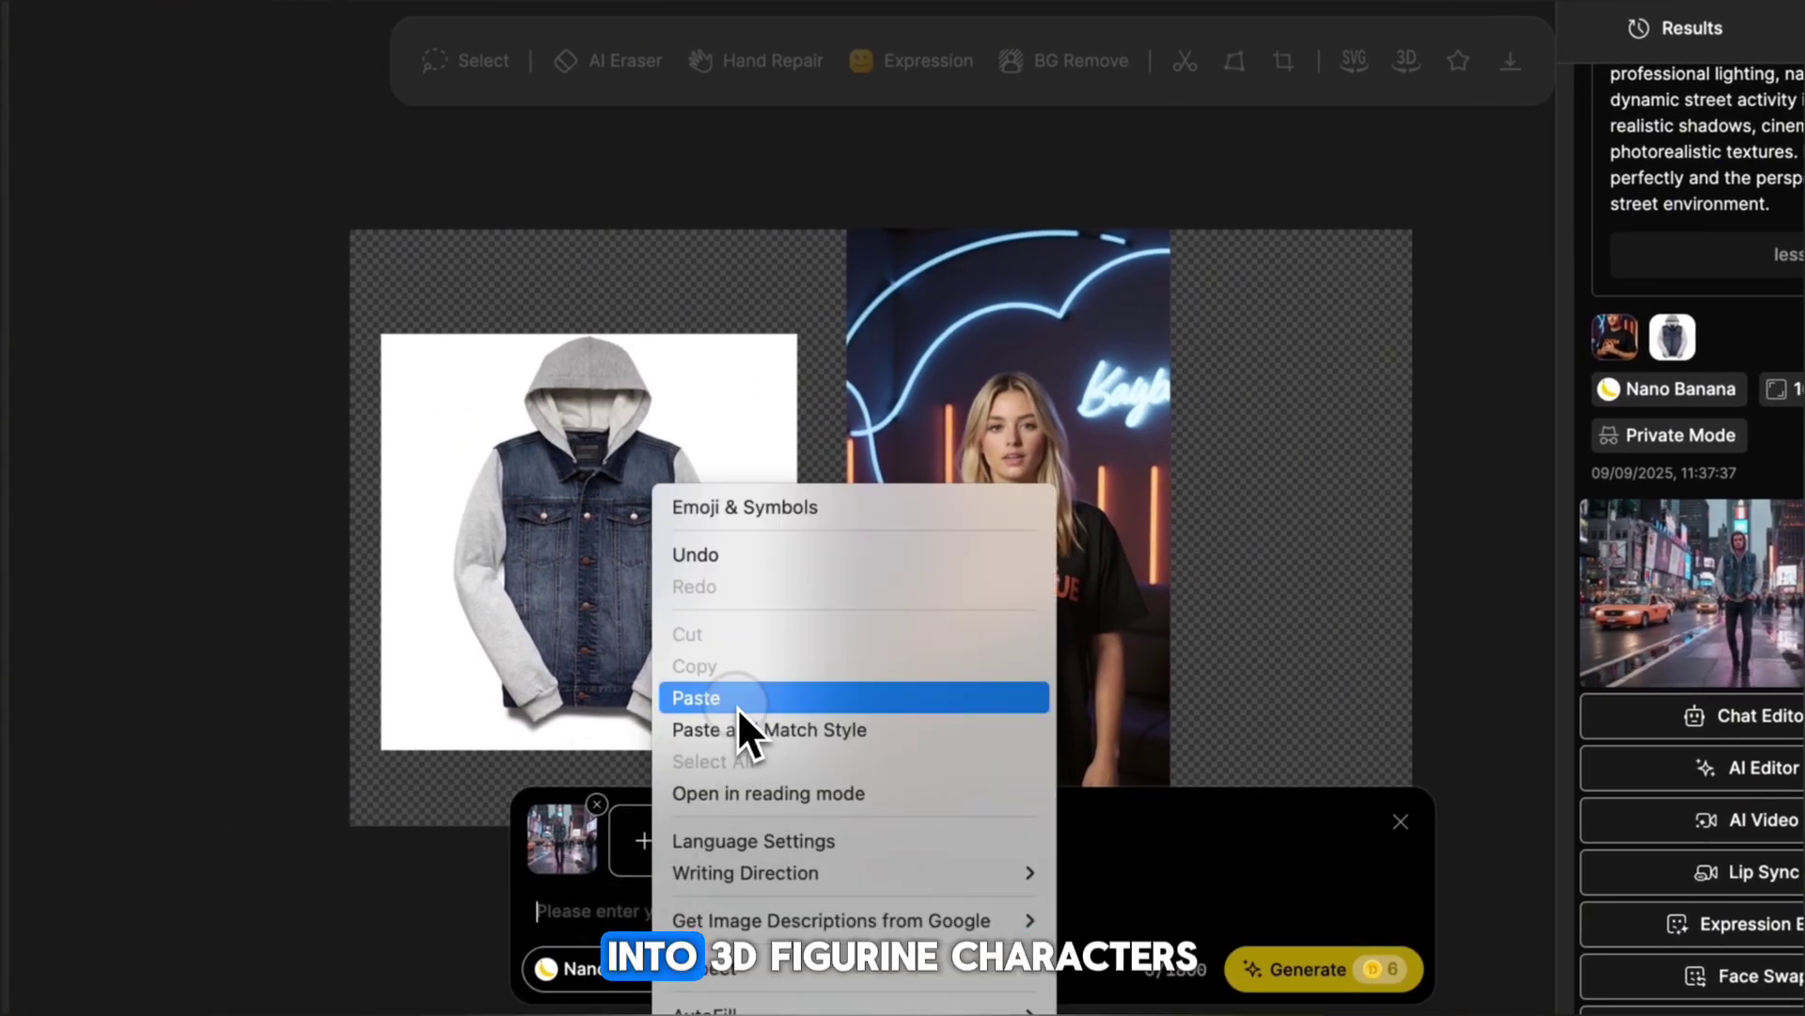
pyautogui.click(738, 697)
pyautogui.click(1248, 970)
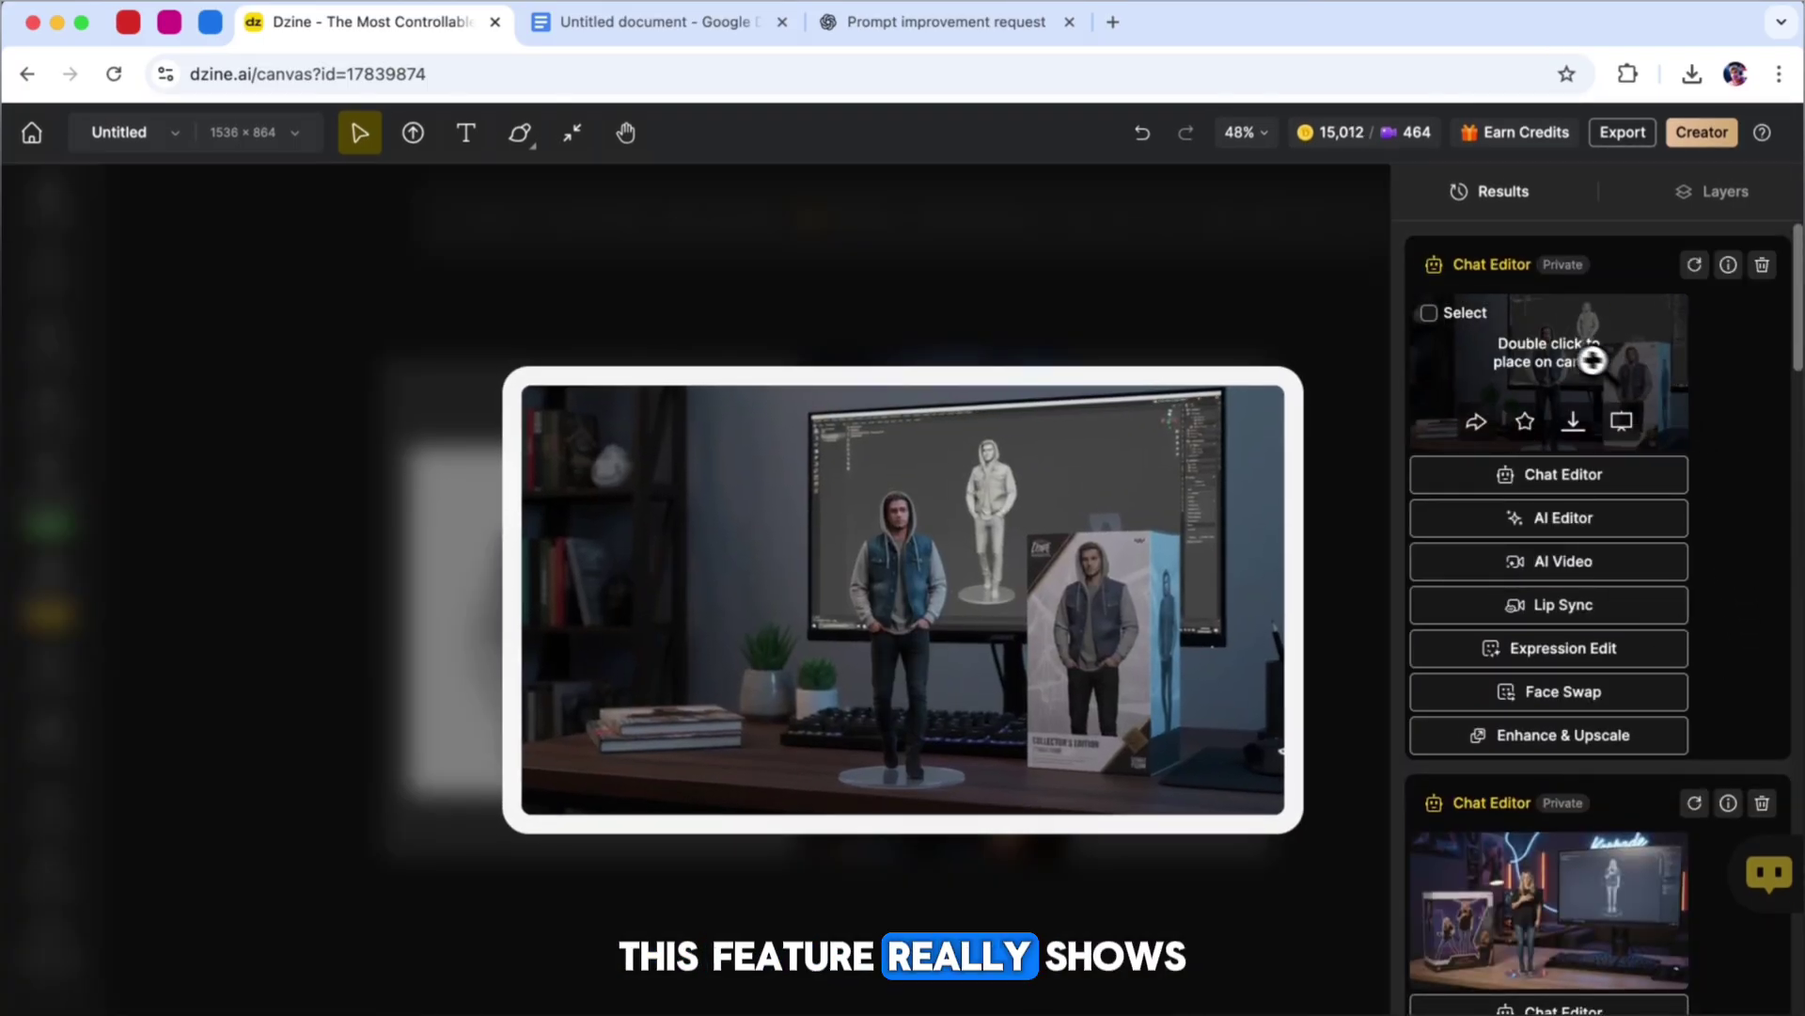
pyautogui.click(1593, 354)
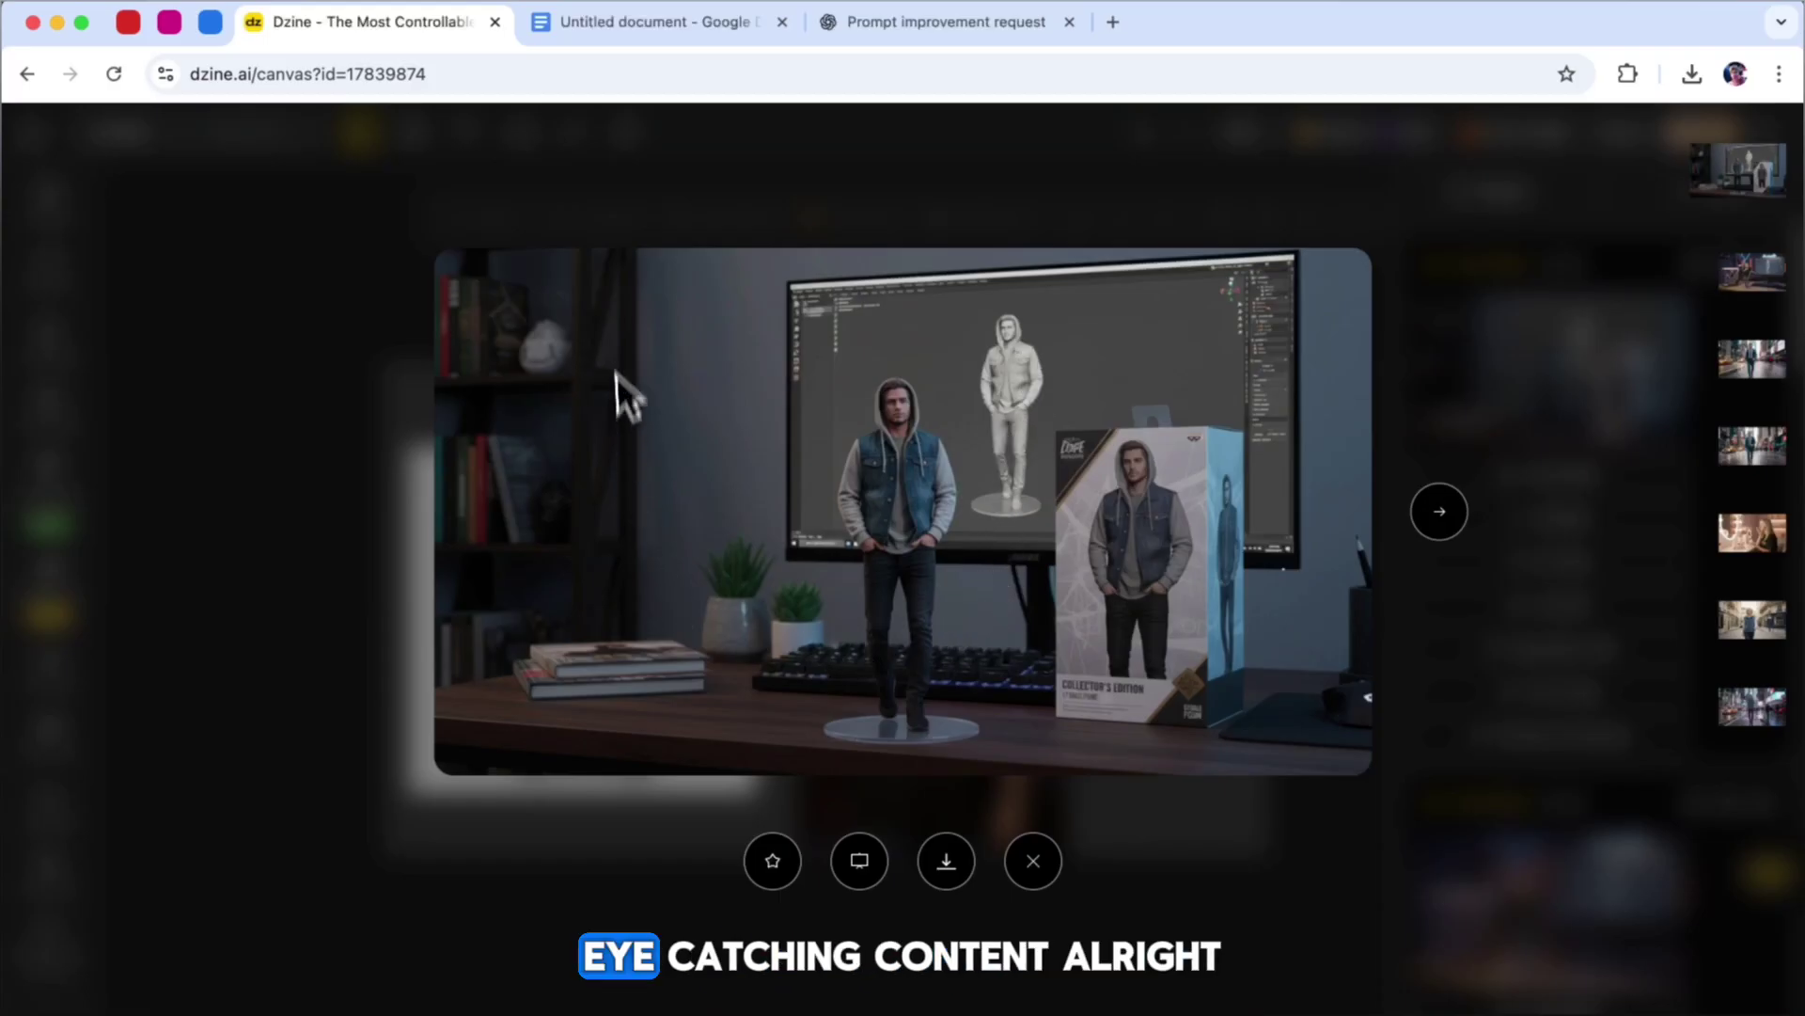
# Move to the next result, then paste the dining room interior prompt and generate the render.
pyautogui.click(1439, 510)
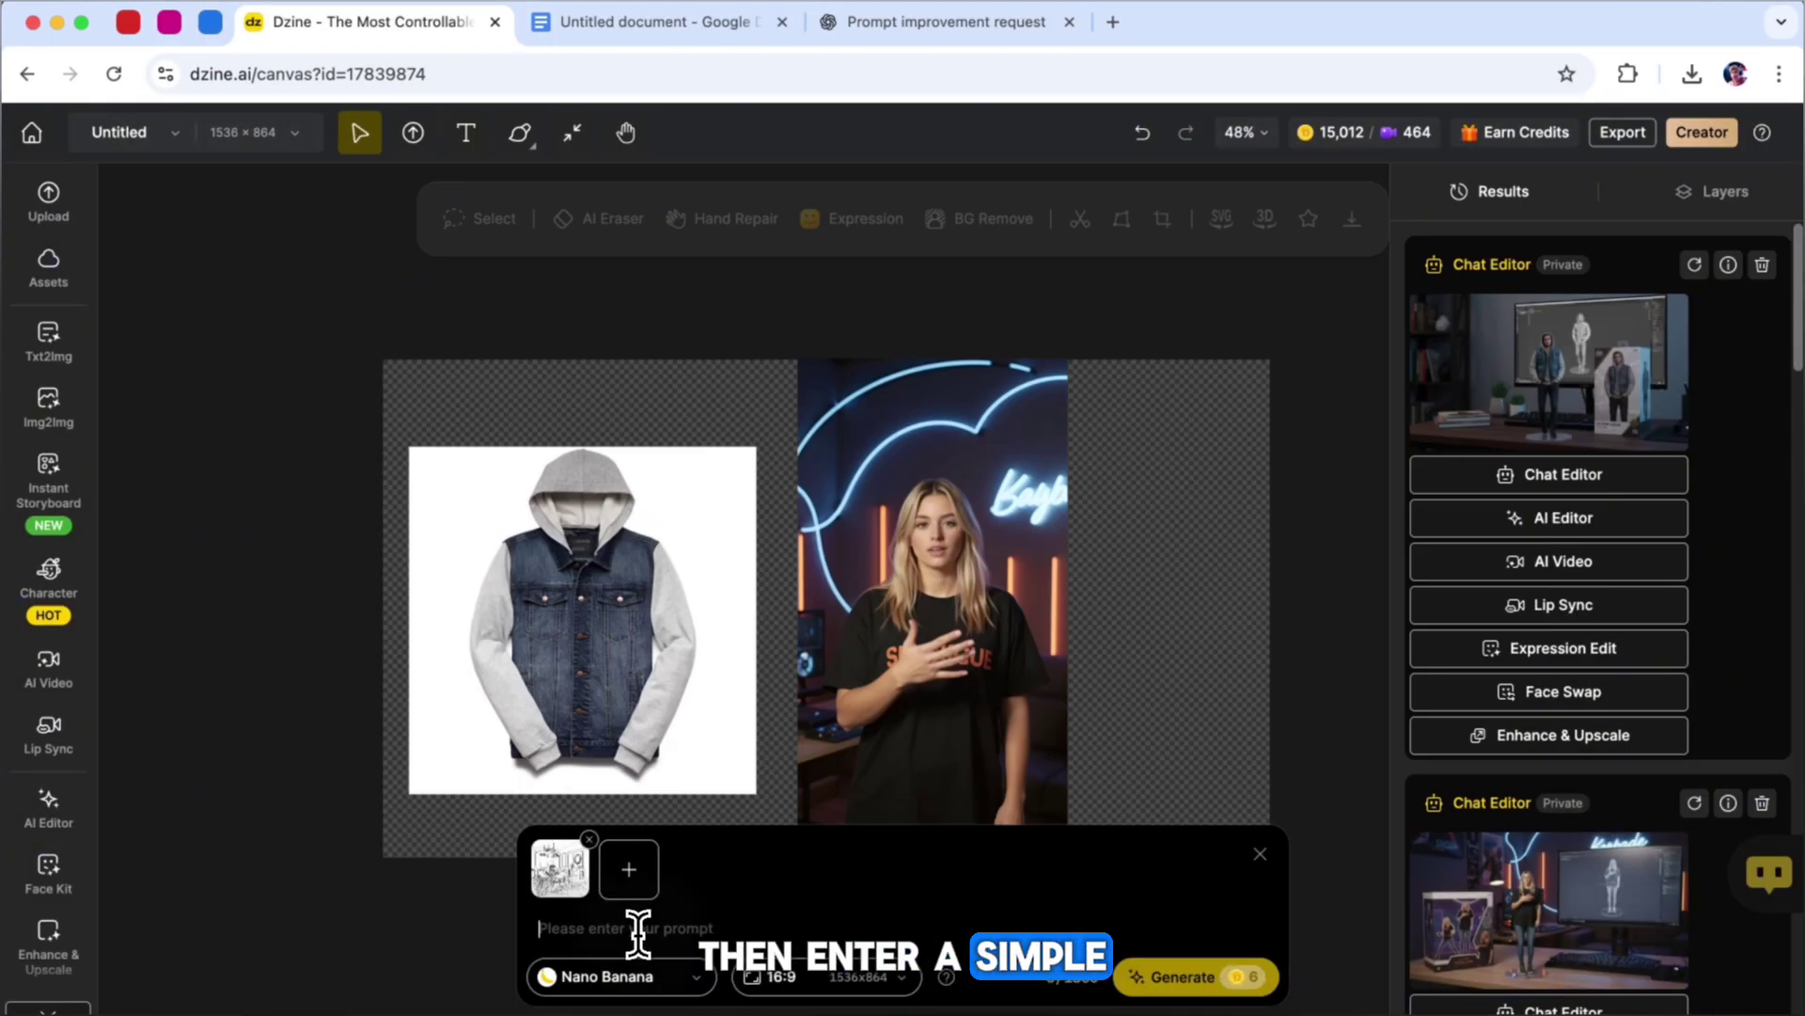
pyautogui.rightClick(637, 931)
pyautogui.click(693, 749)
pyautogui.click(1175, 977)
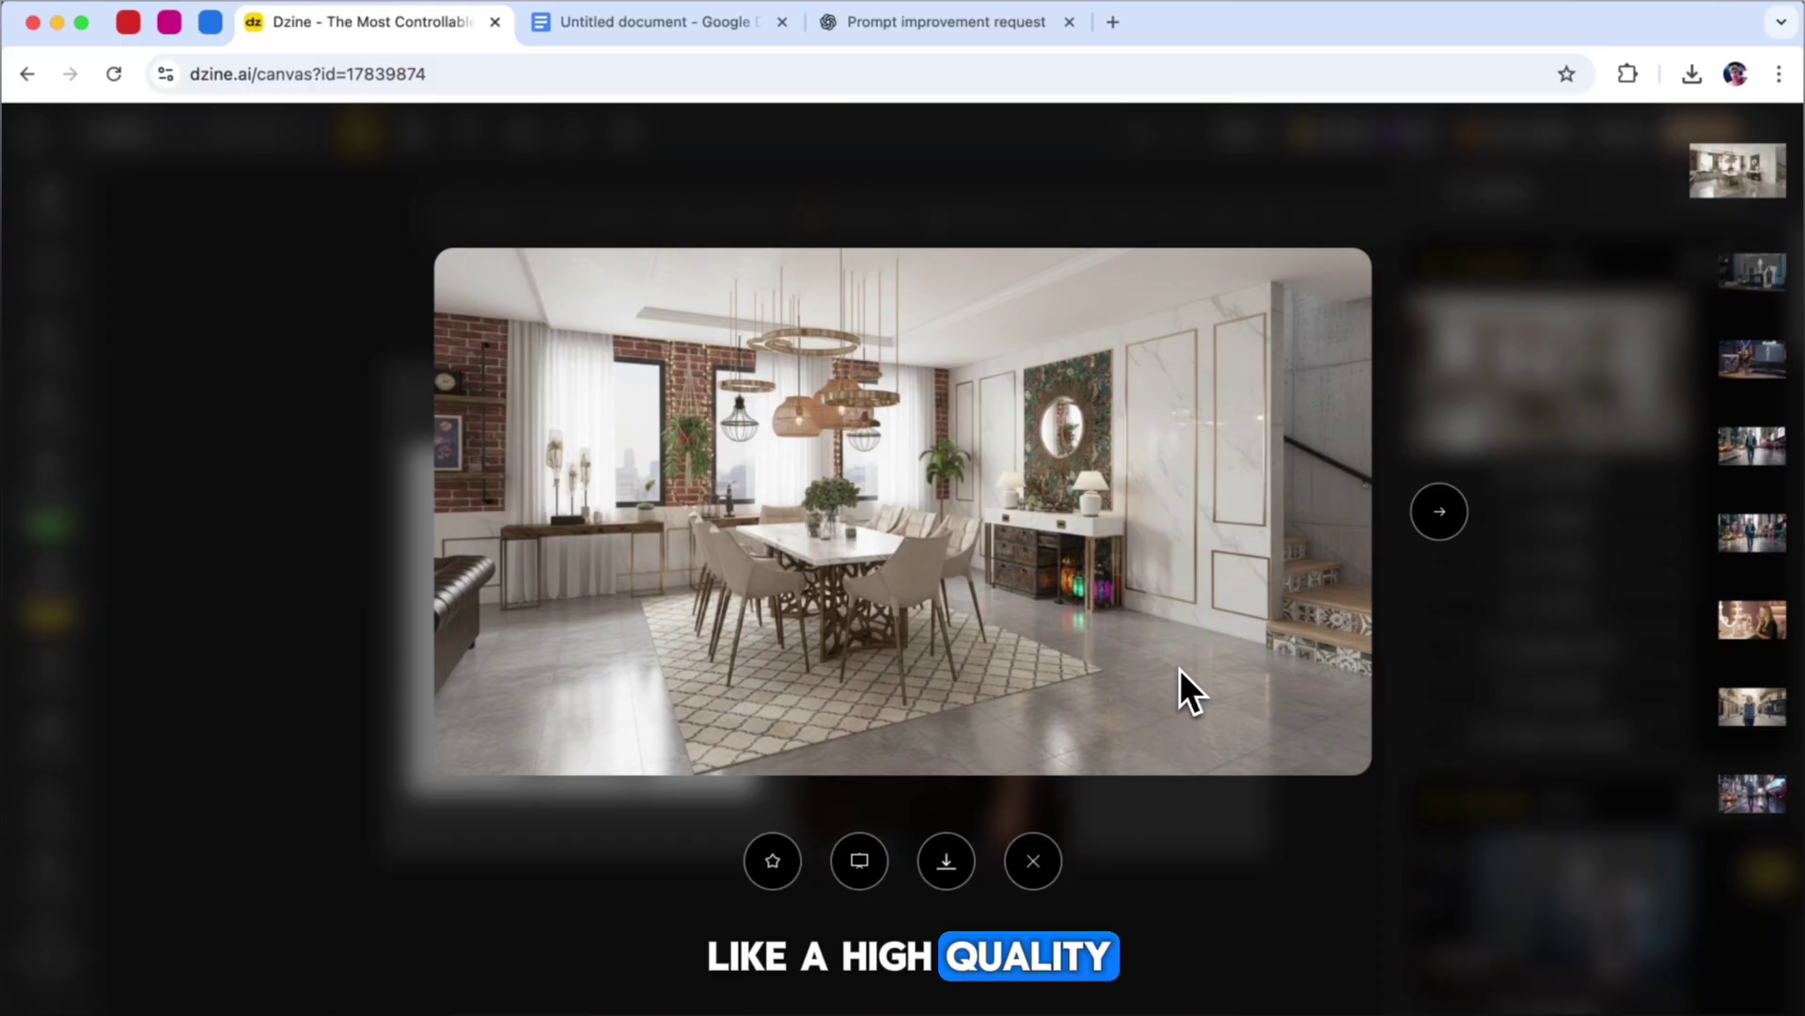
# Attach the Delta airplane photo as reference and paste the burning plane prompt.
pyautogui.click(1418, 382)
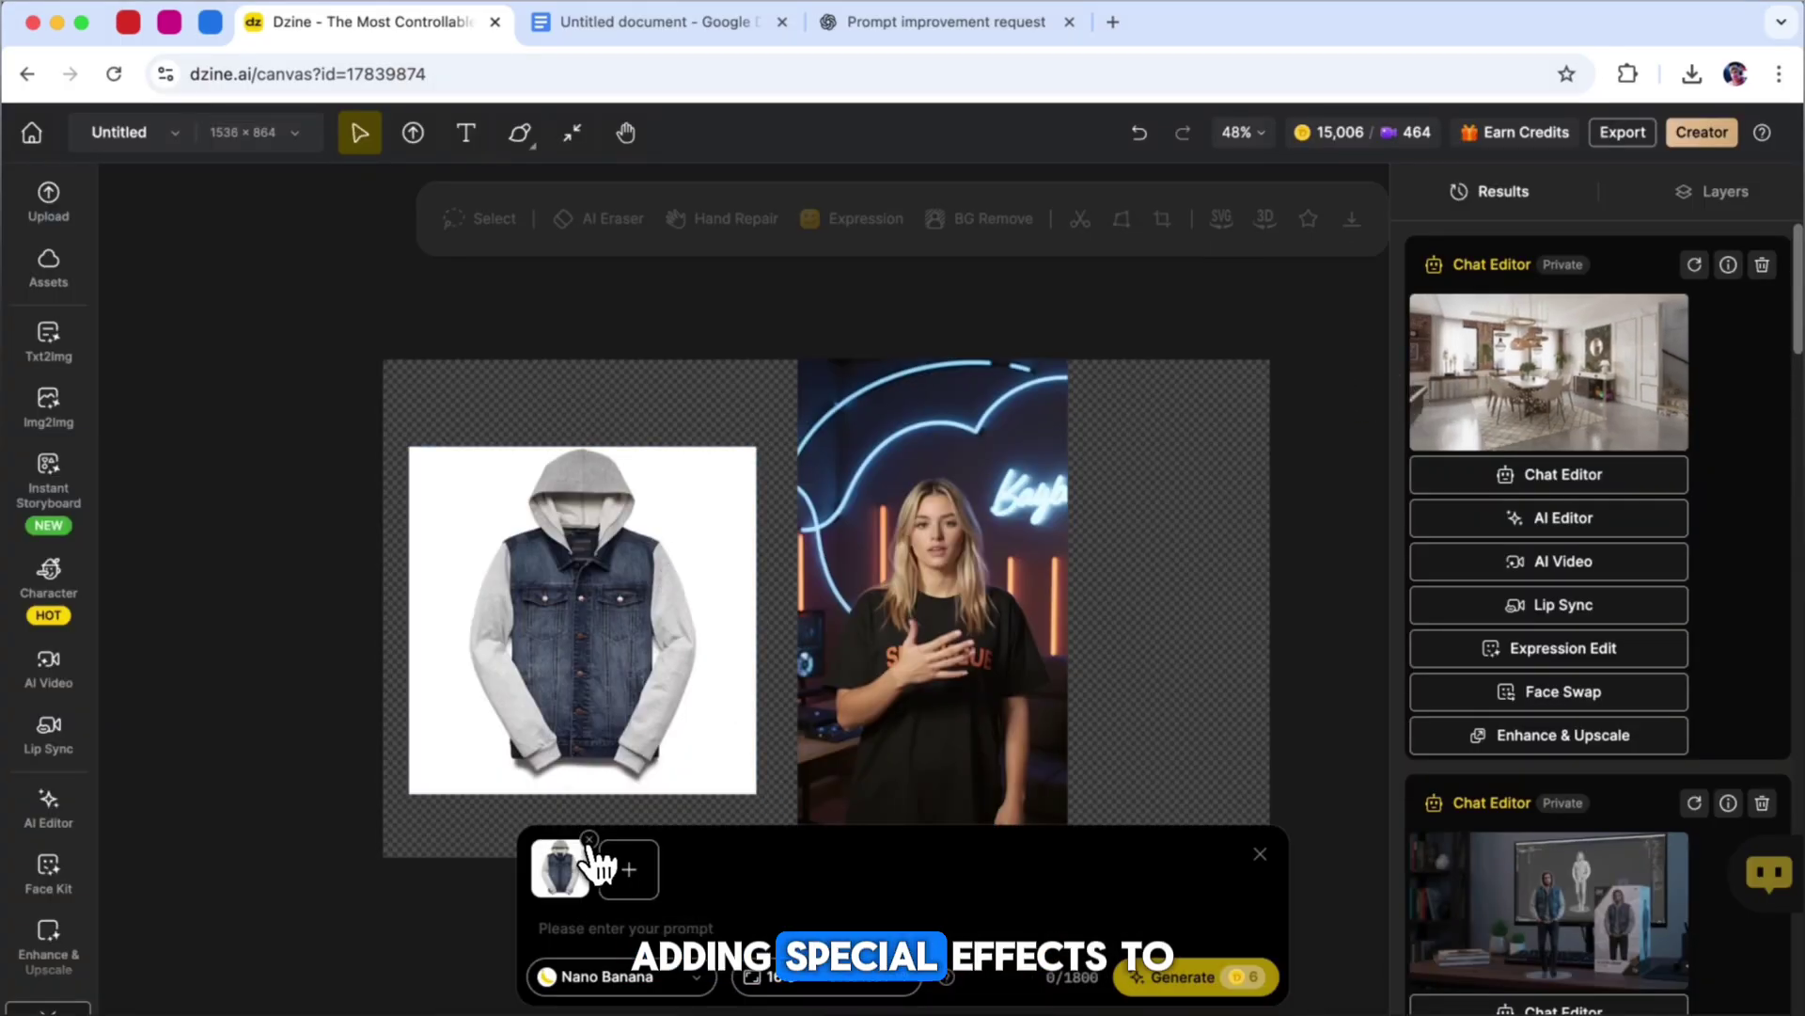
pyautogui.click(598, 864)
pyautogui.click(818, 395)
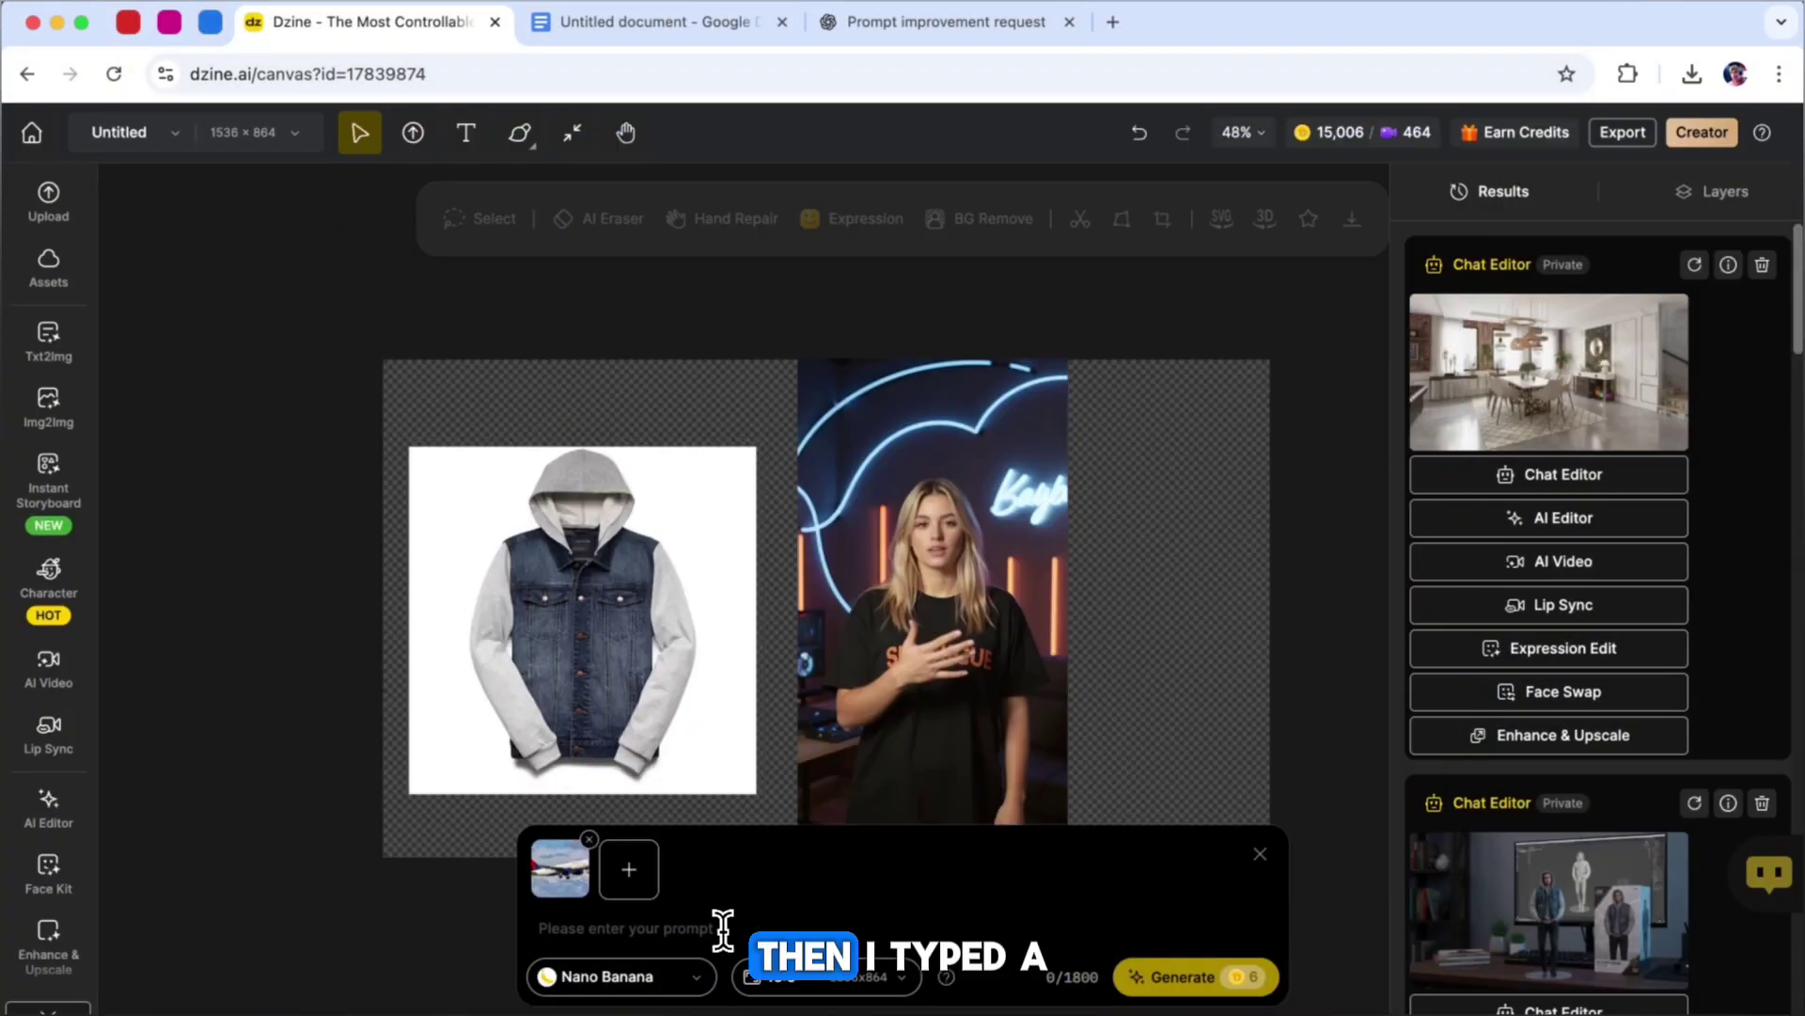
pyautogui.rightClick(722, 928)
pyautogui.click(768, 755)
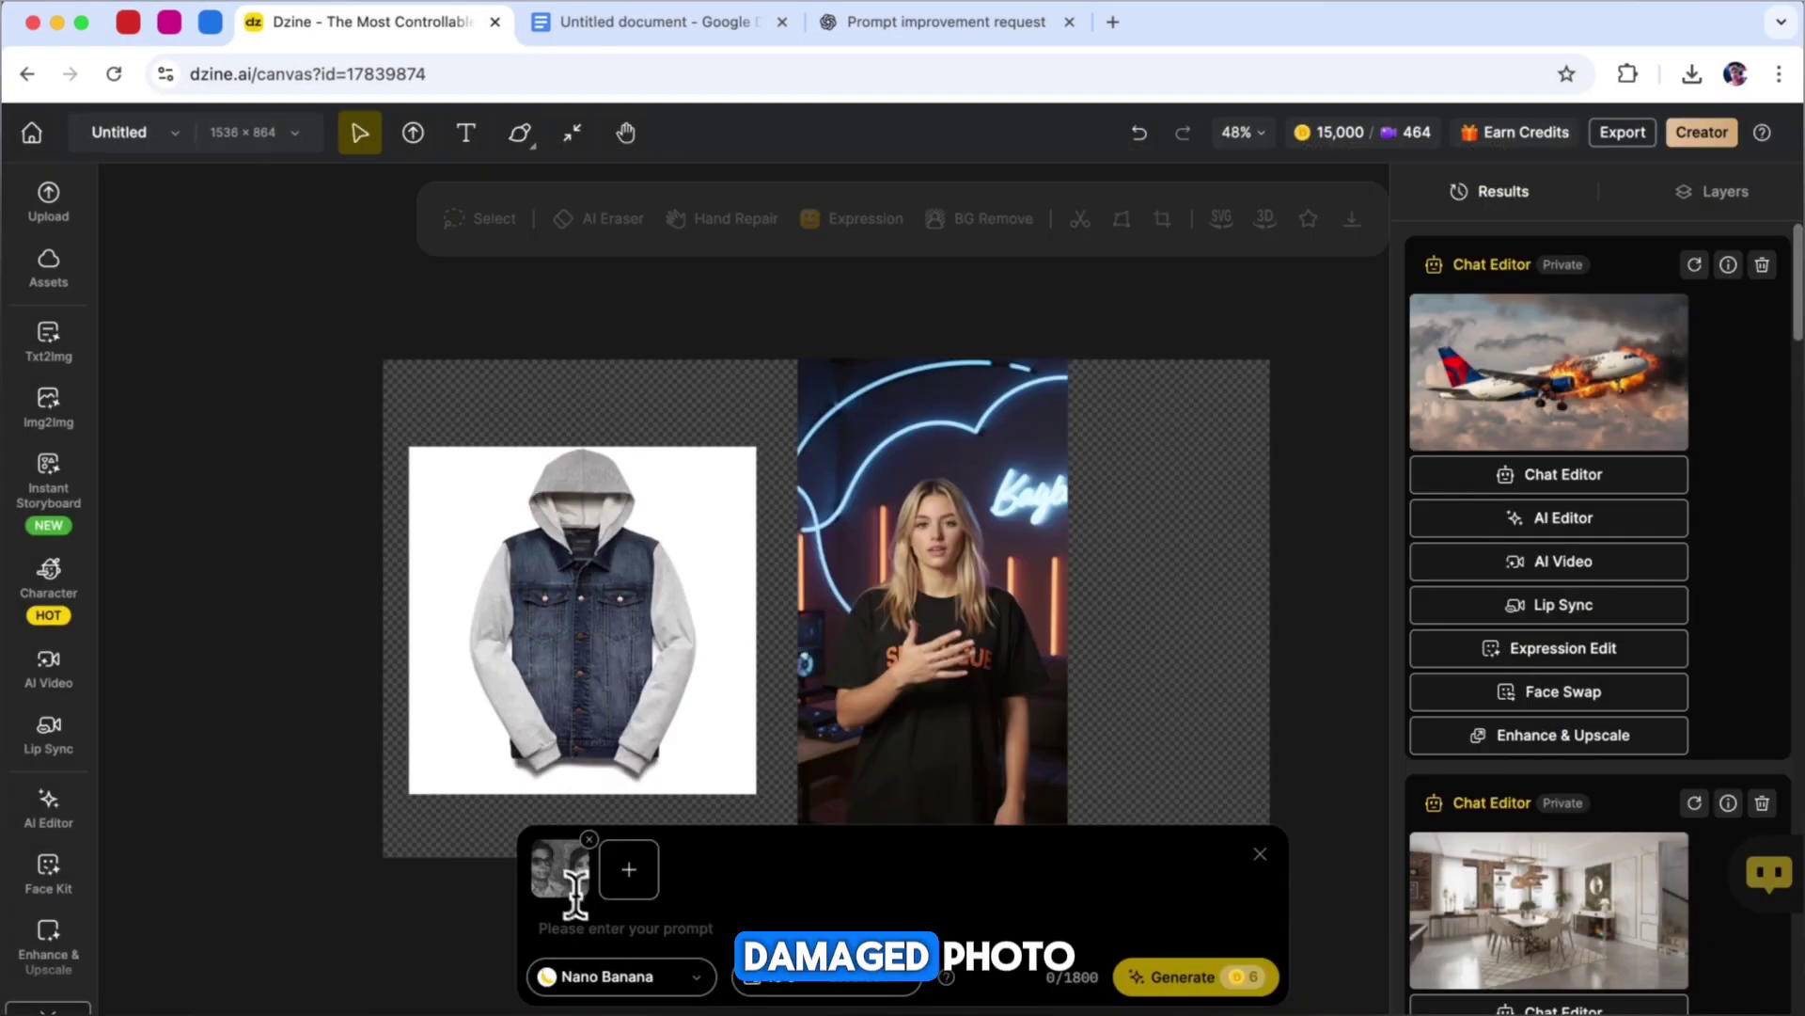
# Paste the photo restoration prompt and generate the restored couple portrait.
pyautogui.rightClick(601, 919)
pyautogui.click(673, 770)
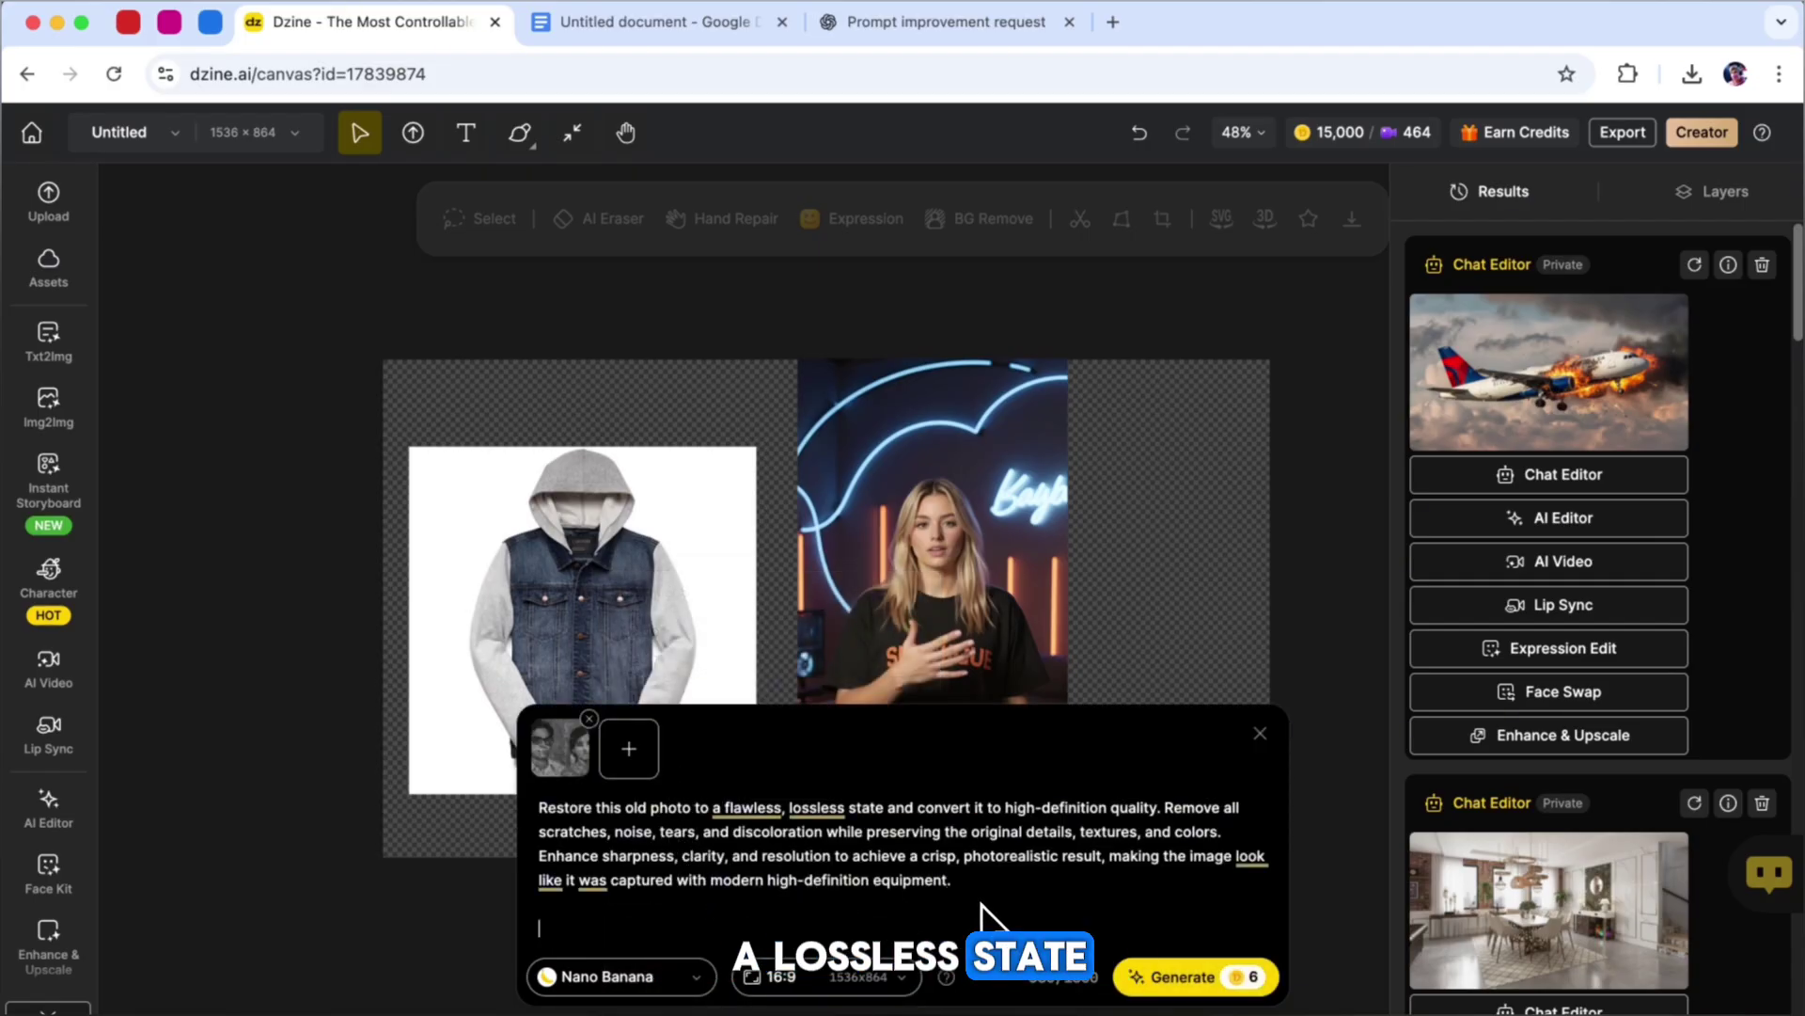
pyautogui.click(1180, 976)
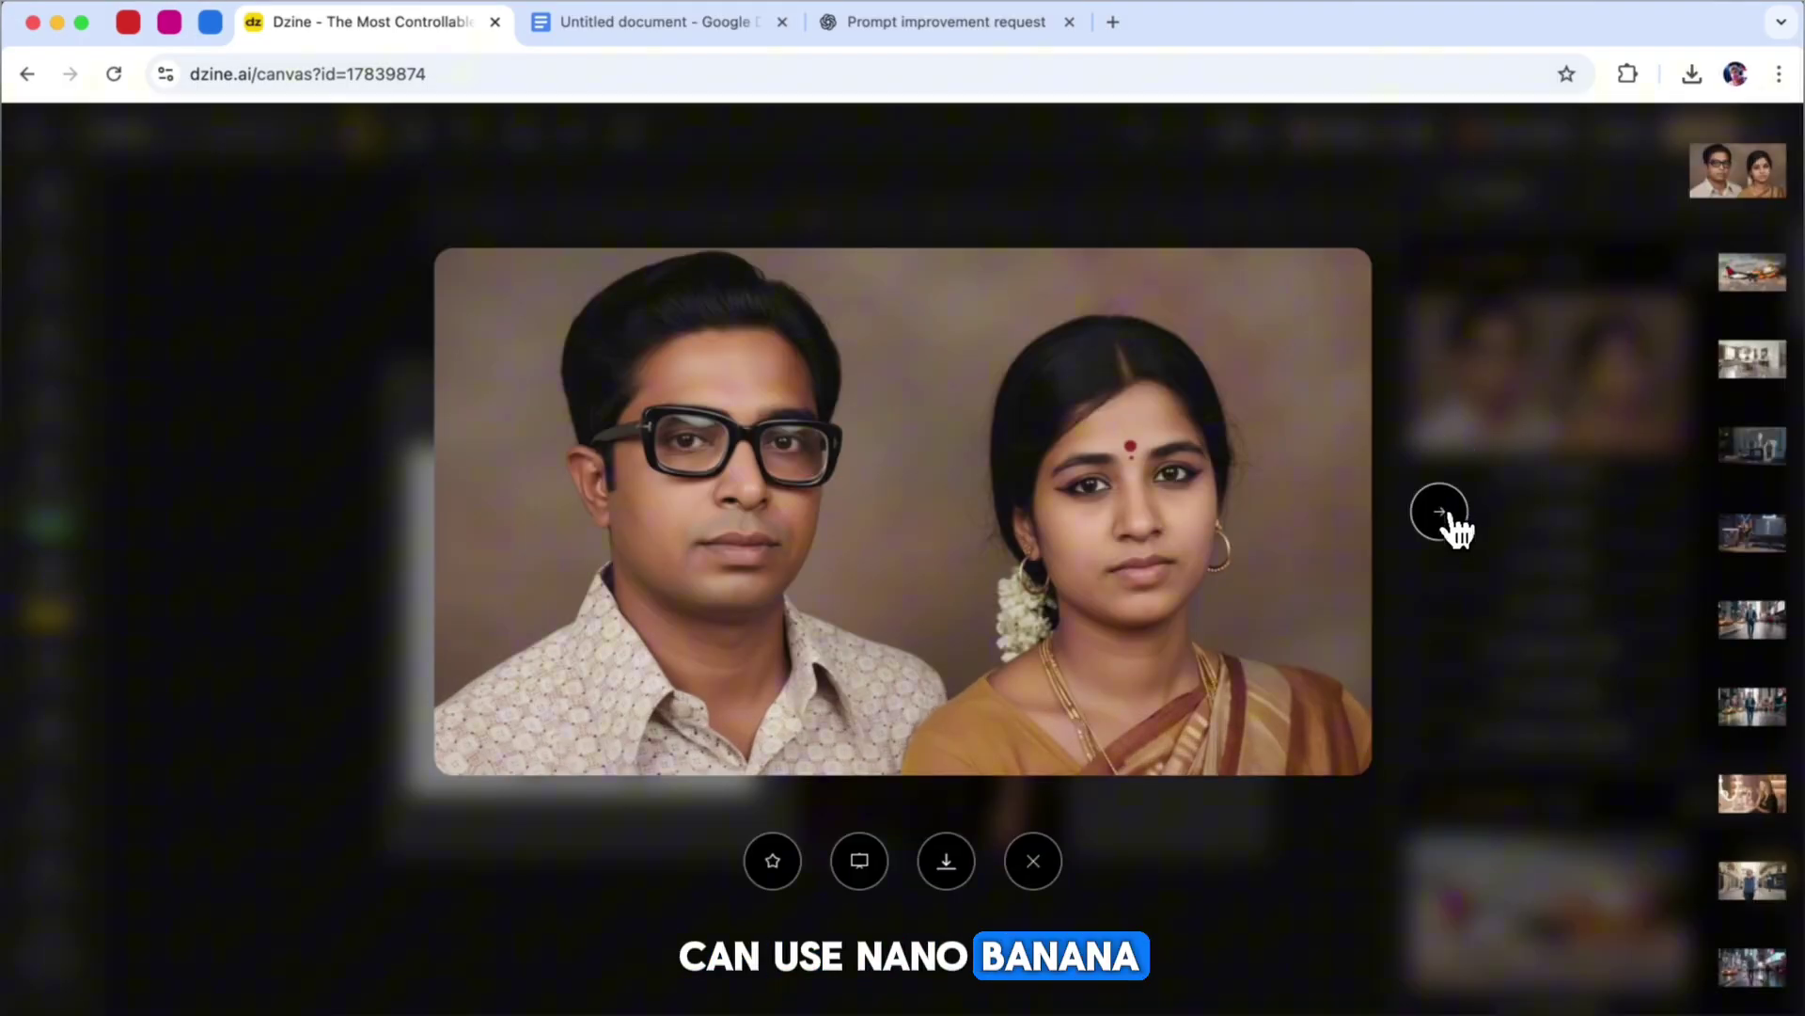
# Flip through the burning plane, 3D figurine, New York, Paris try-on and Times Square results.
pyautogui.click(1440, 513)
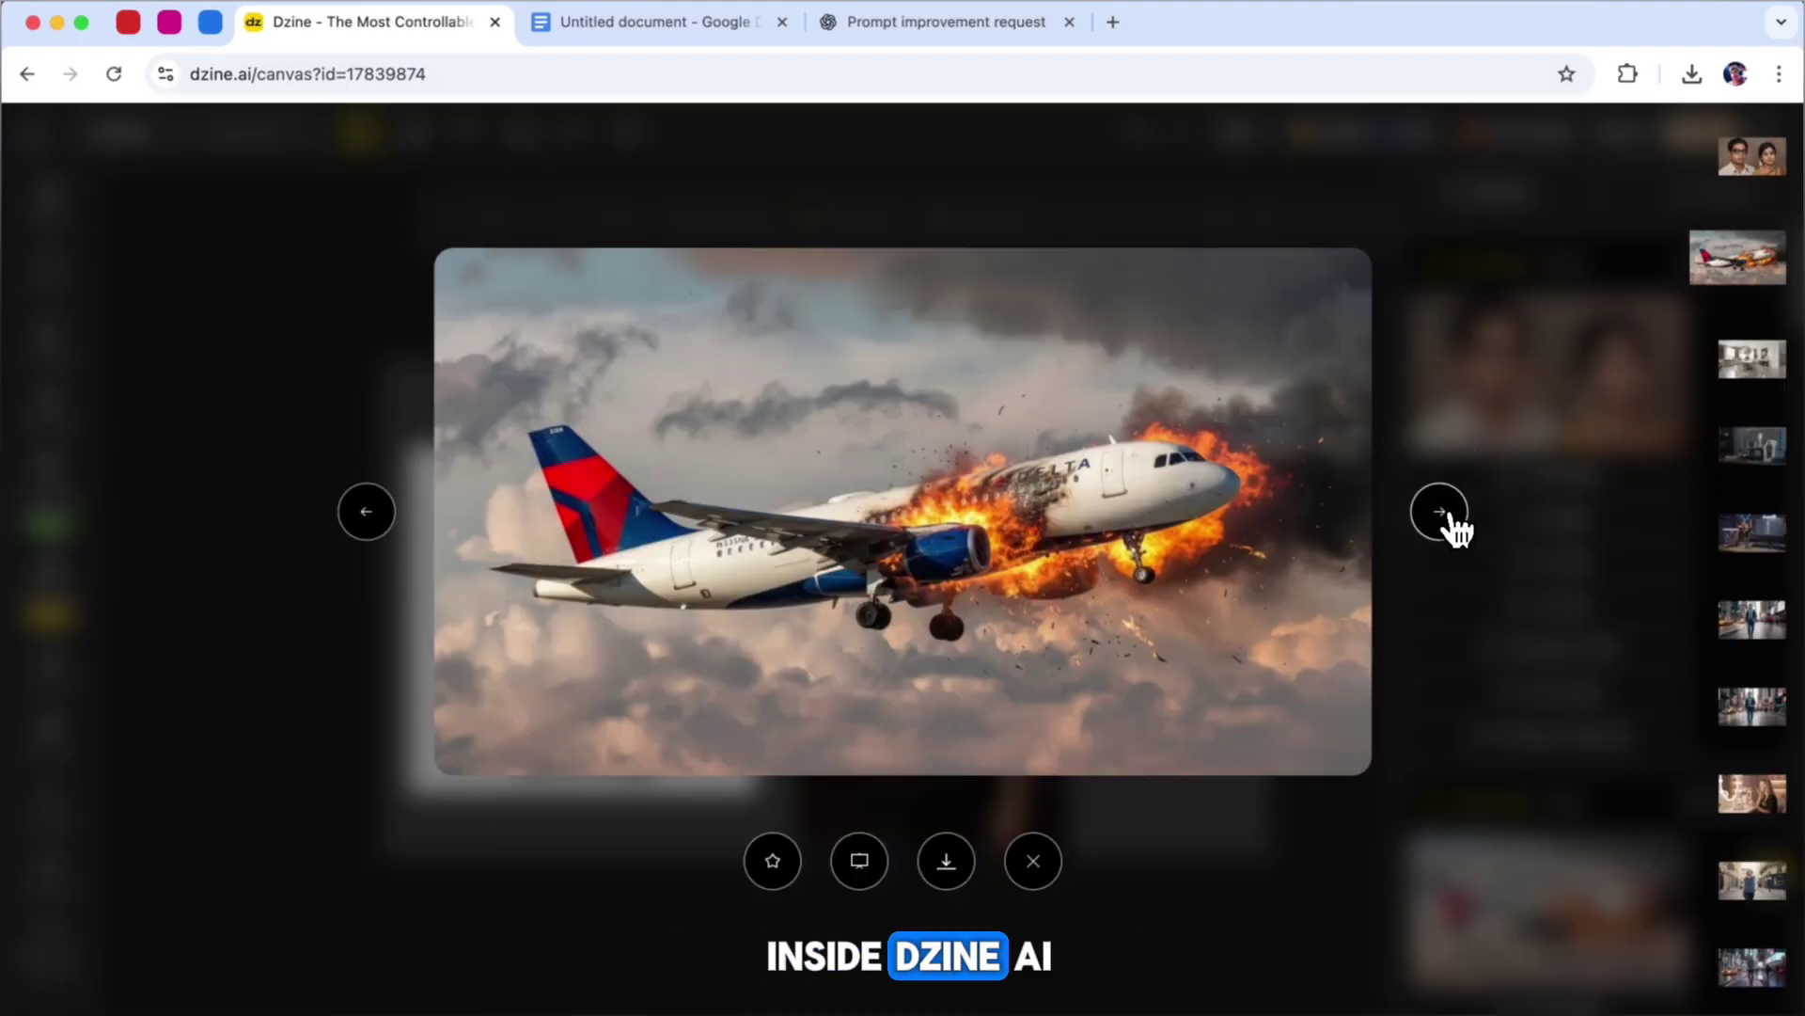
pyautogui.click(1449, 518)
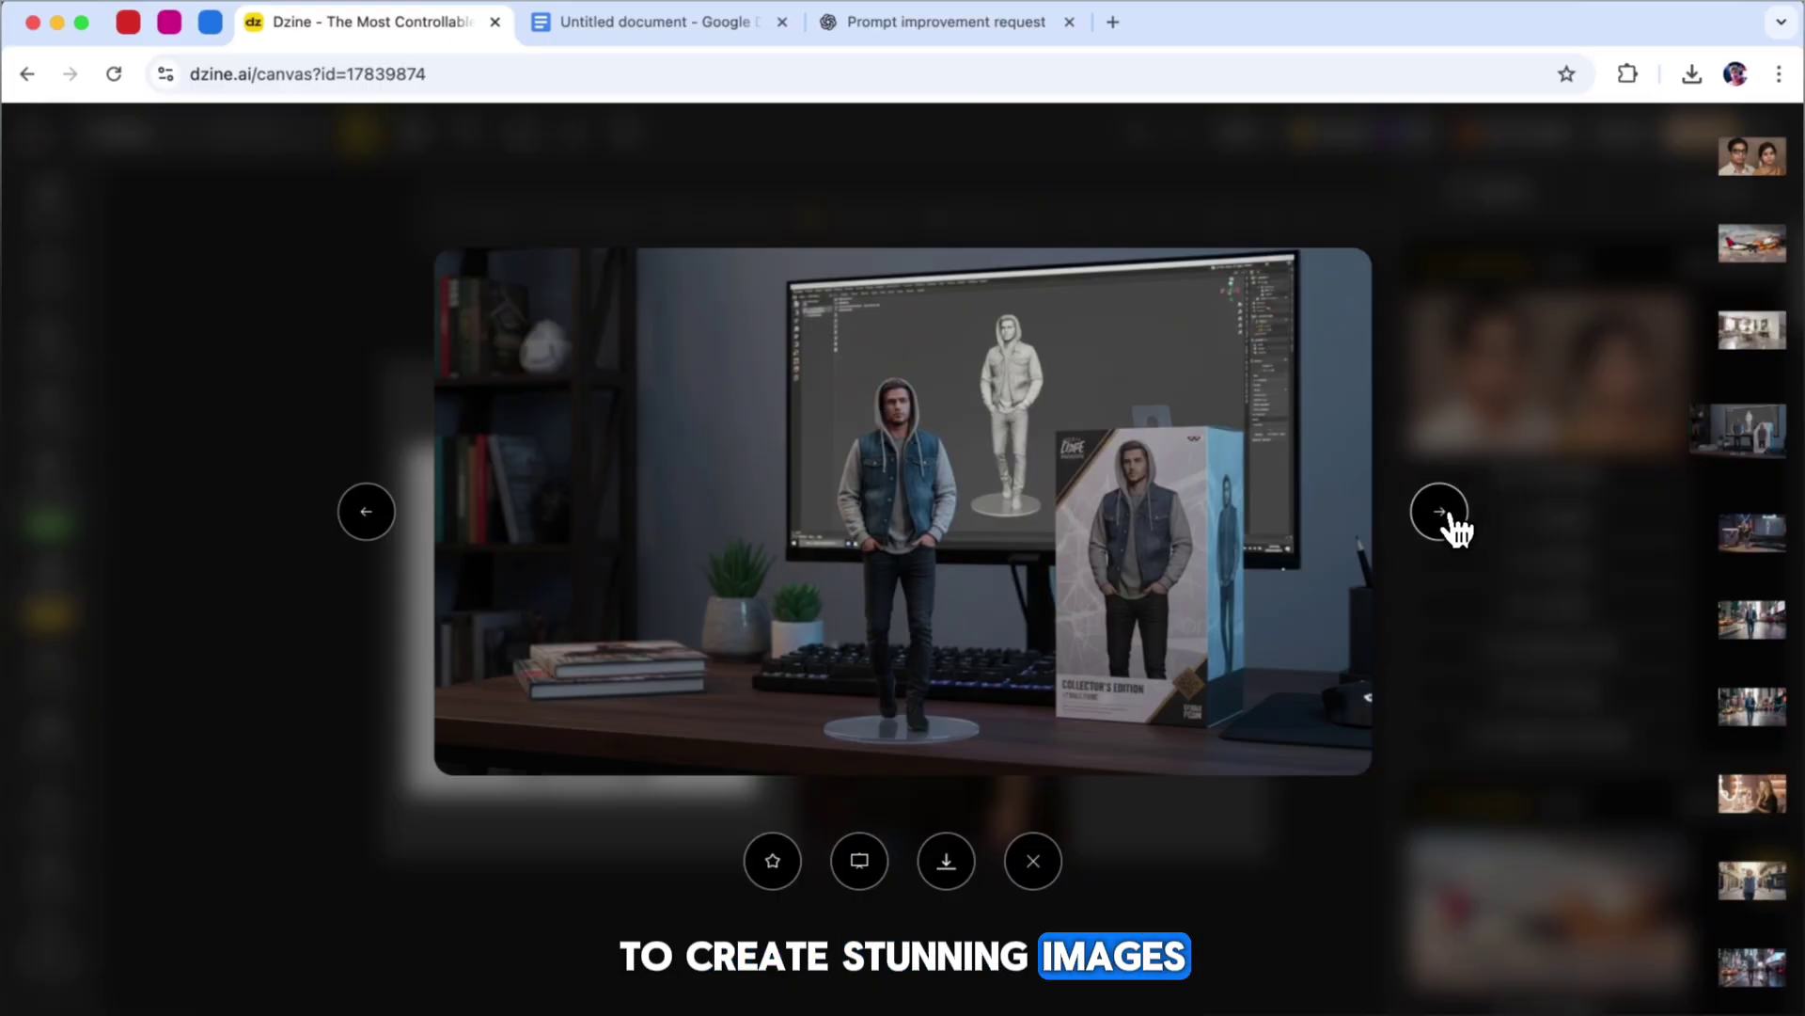
pyautogui.click(1439, 512)
pyautogui.click(1449, 518)
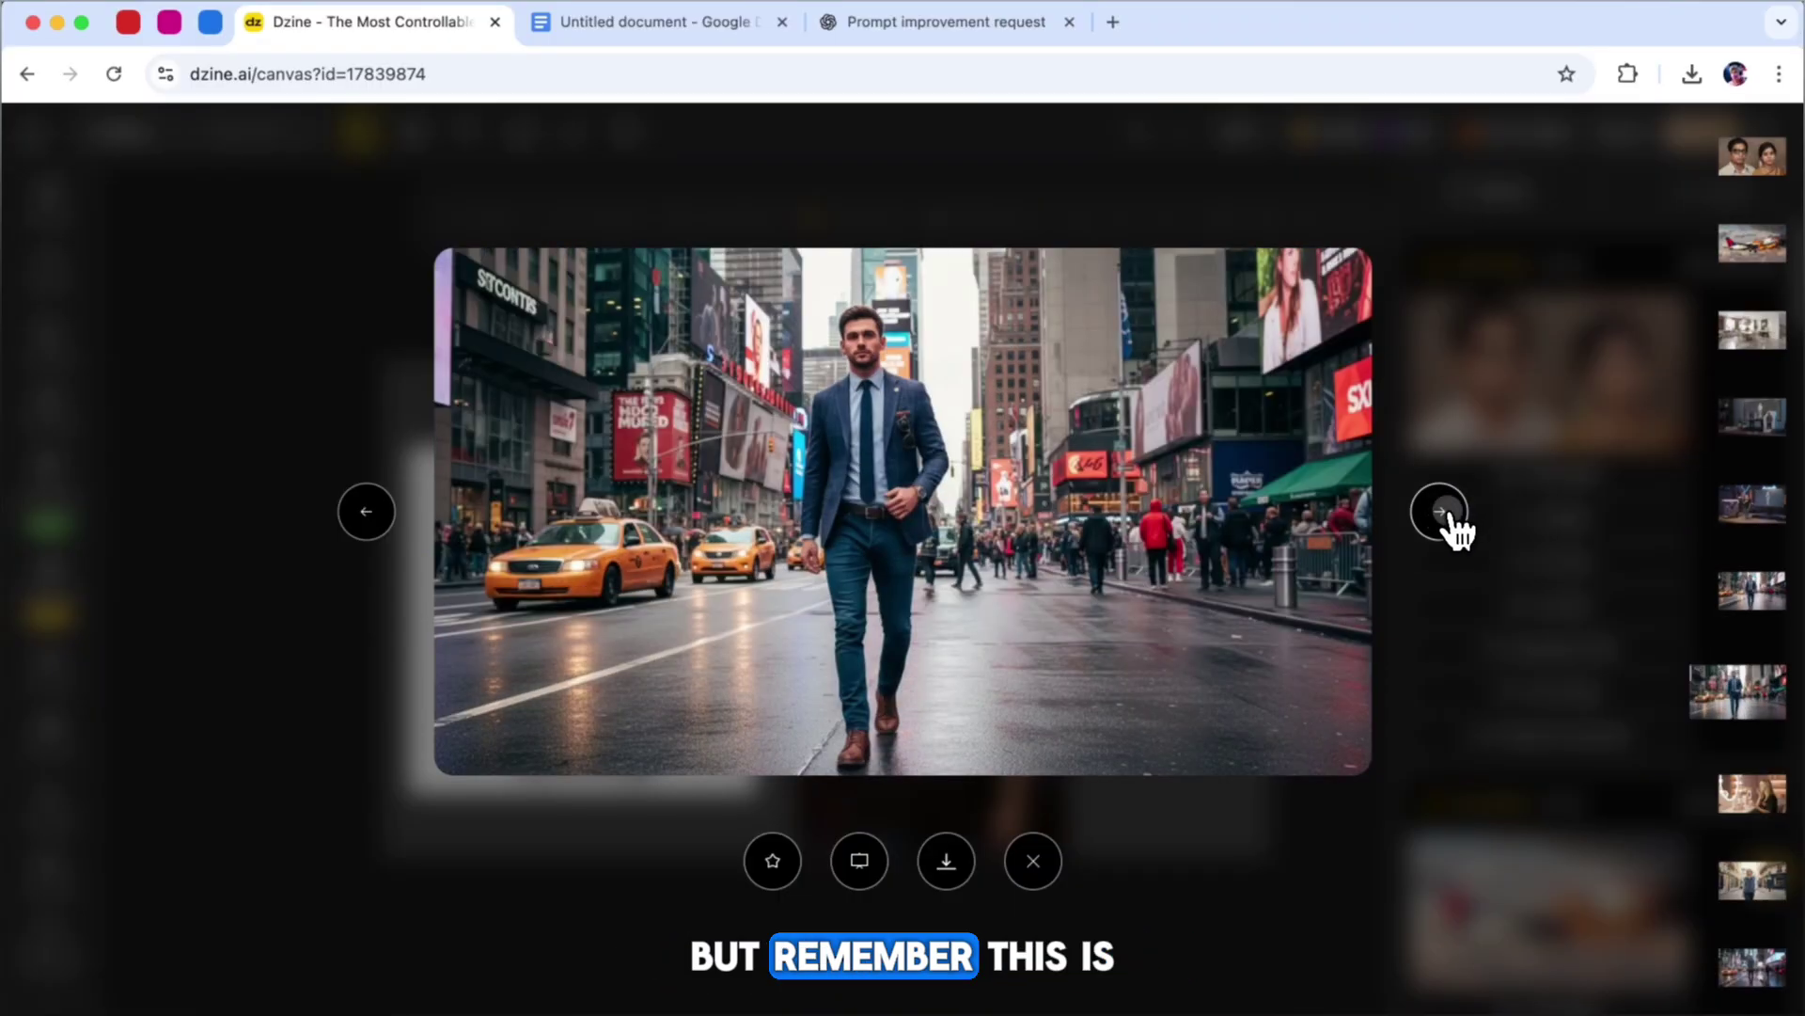
pyautogui.click(1449, 517)
pyautogui.click(1448, 517)
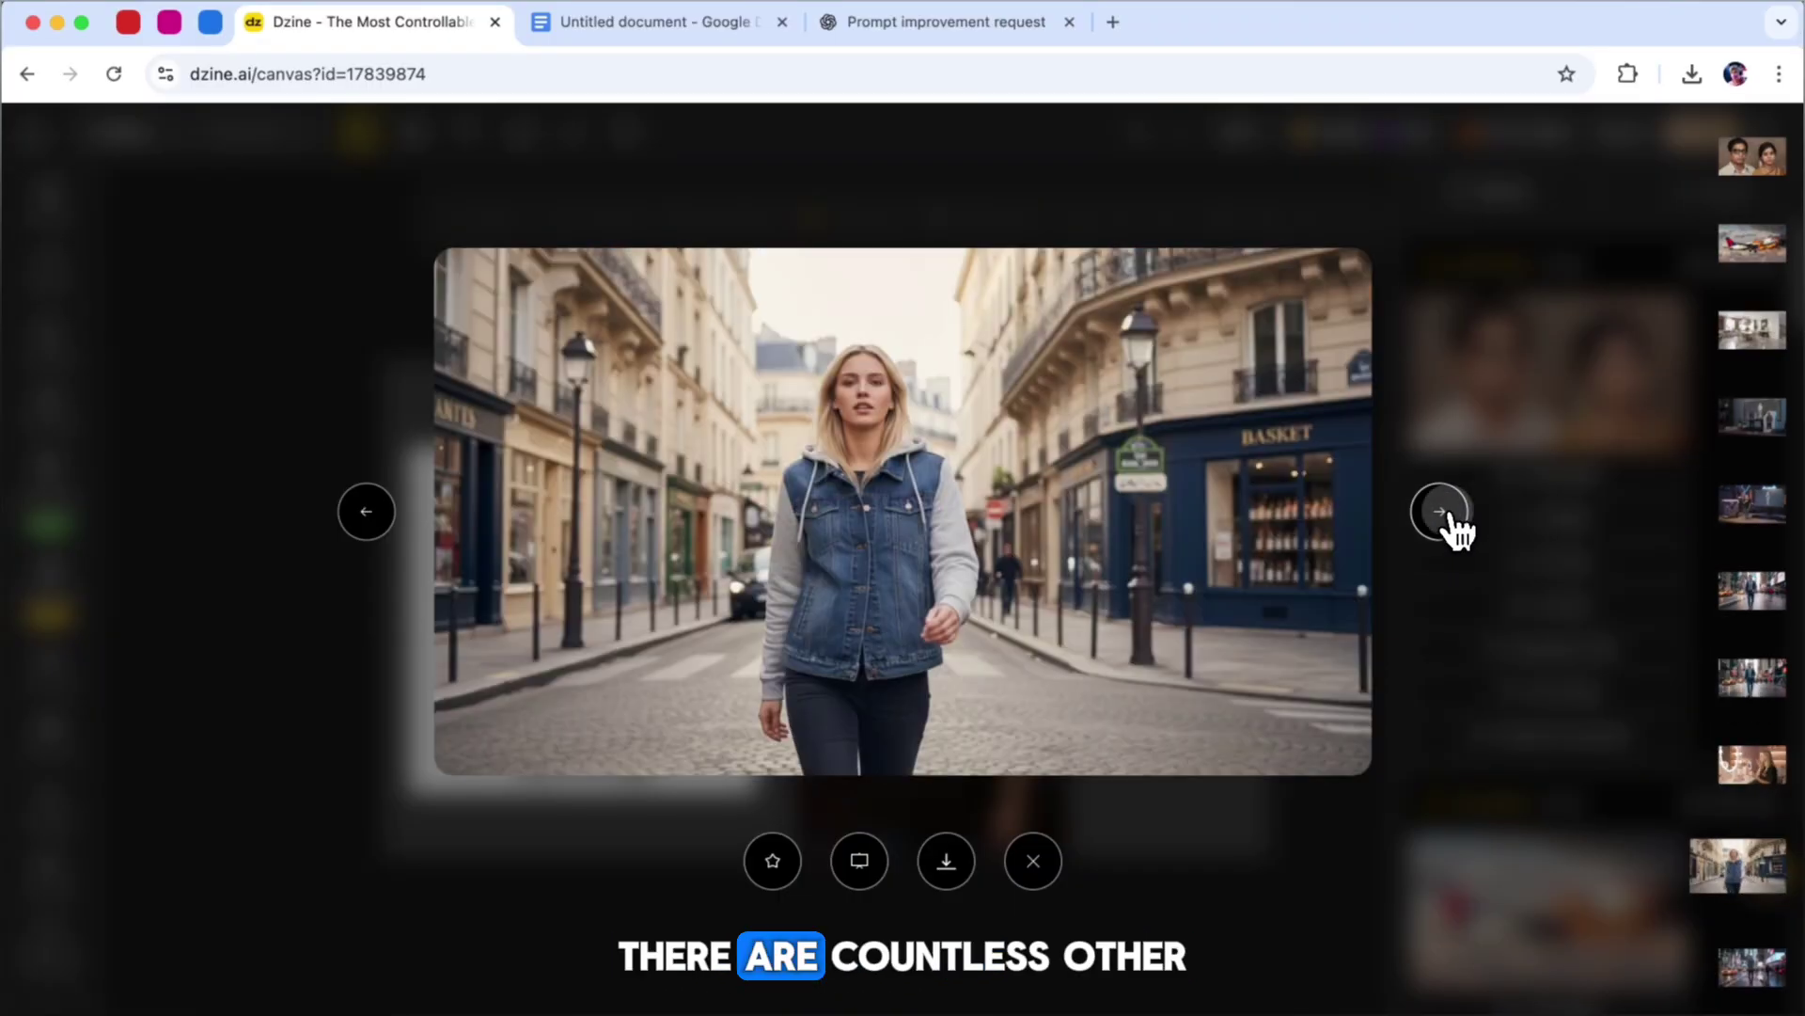
pyautogui.click(1449, 518)
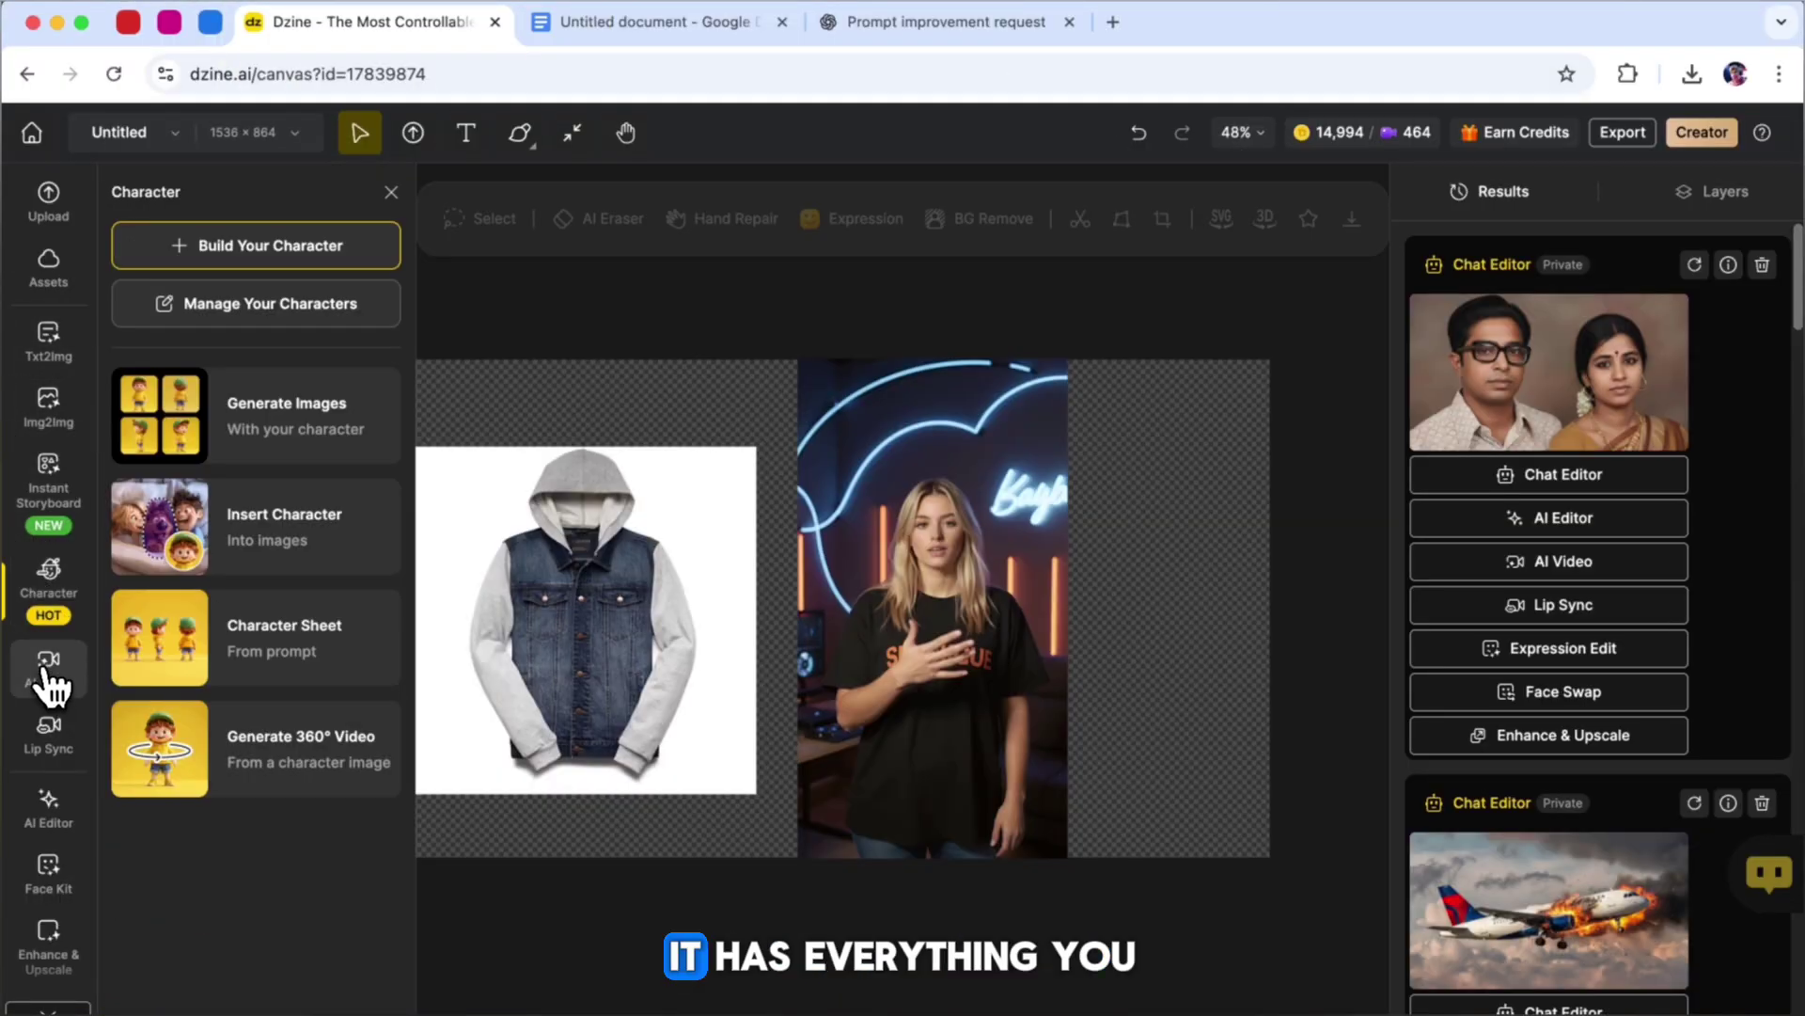
# Look at the AI Video tools, then the Lip Sync tools, from the left sidebar.
pyautogui.click(51, 687)
pyautogui.click(48, 734)
pyautogui.scroll(-1, 42, 846)
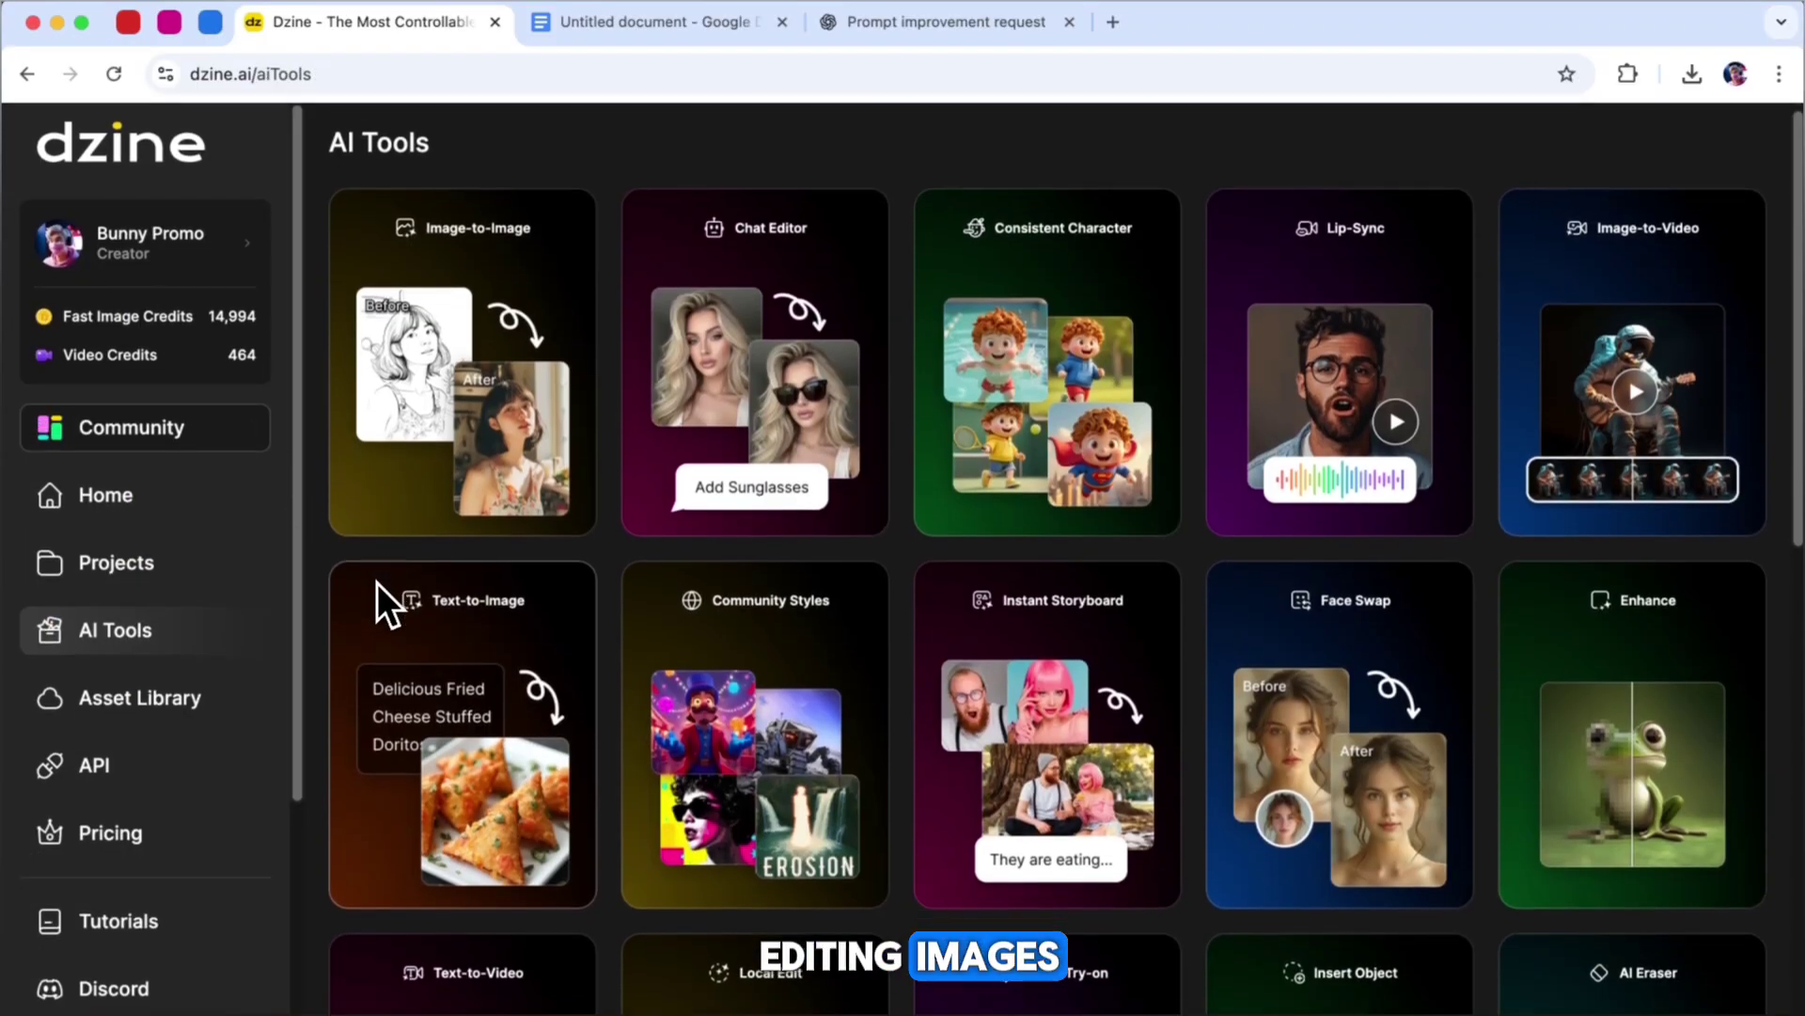
pyautogui.scroll(-1, 377, 583)
pyautogui.scroll(-2, 377, 583)
pyautogui.scroll(-1, 376, 582)
pyautogui.scroll(-2, 377, 583)
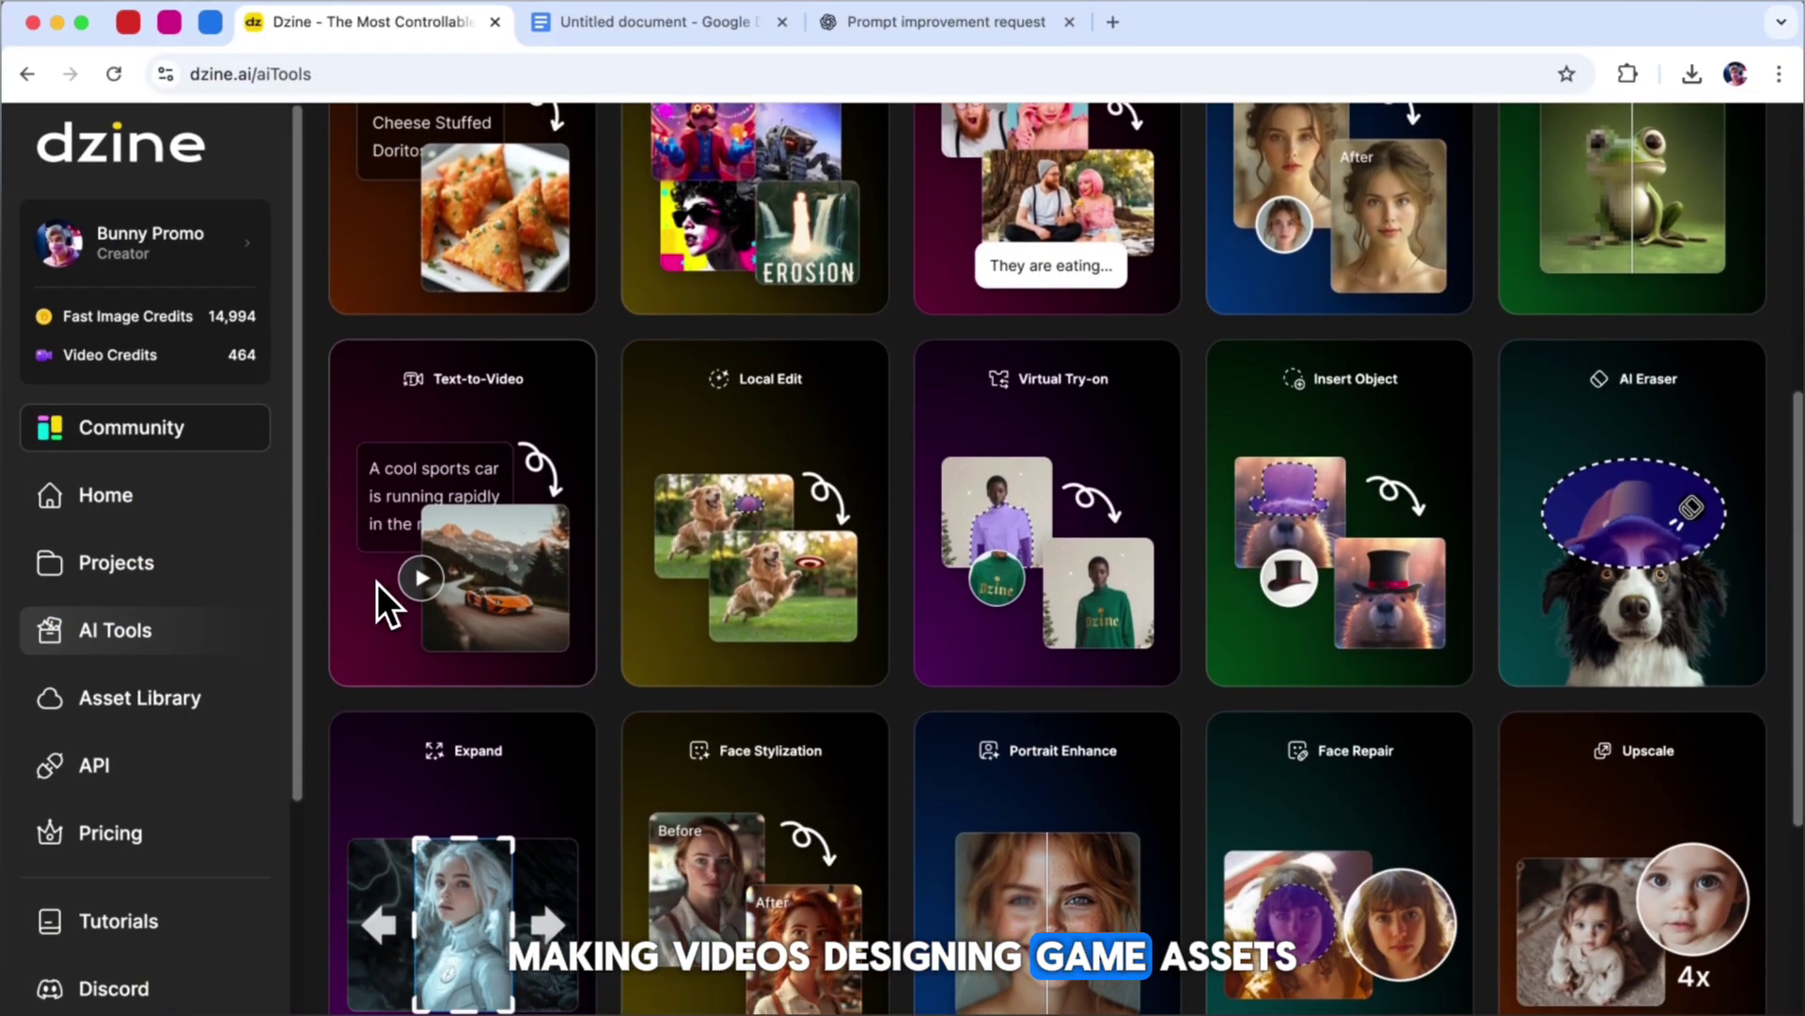
pyautogui.scroll(-2, 324, 600)
pyautogui.scroll(-1, 324, 600)
pyautogui.scroll(-1, 322, 600)
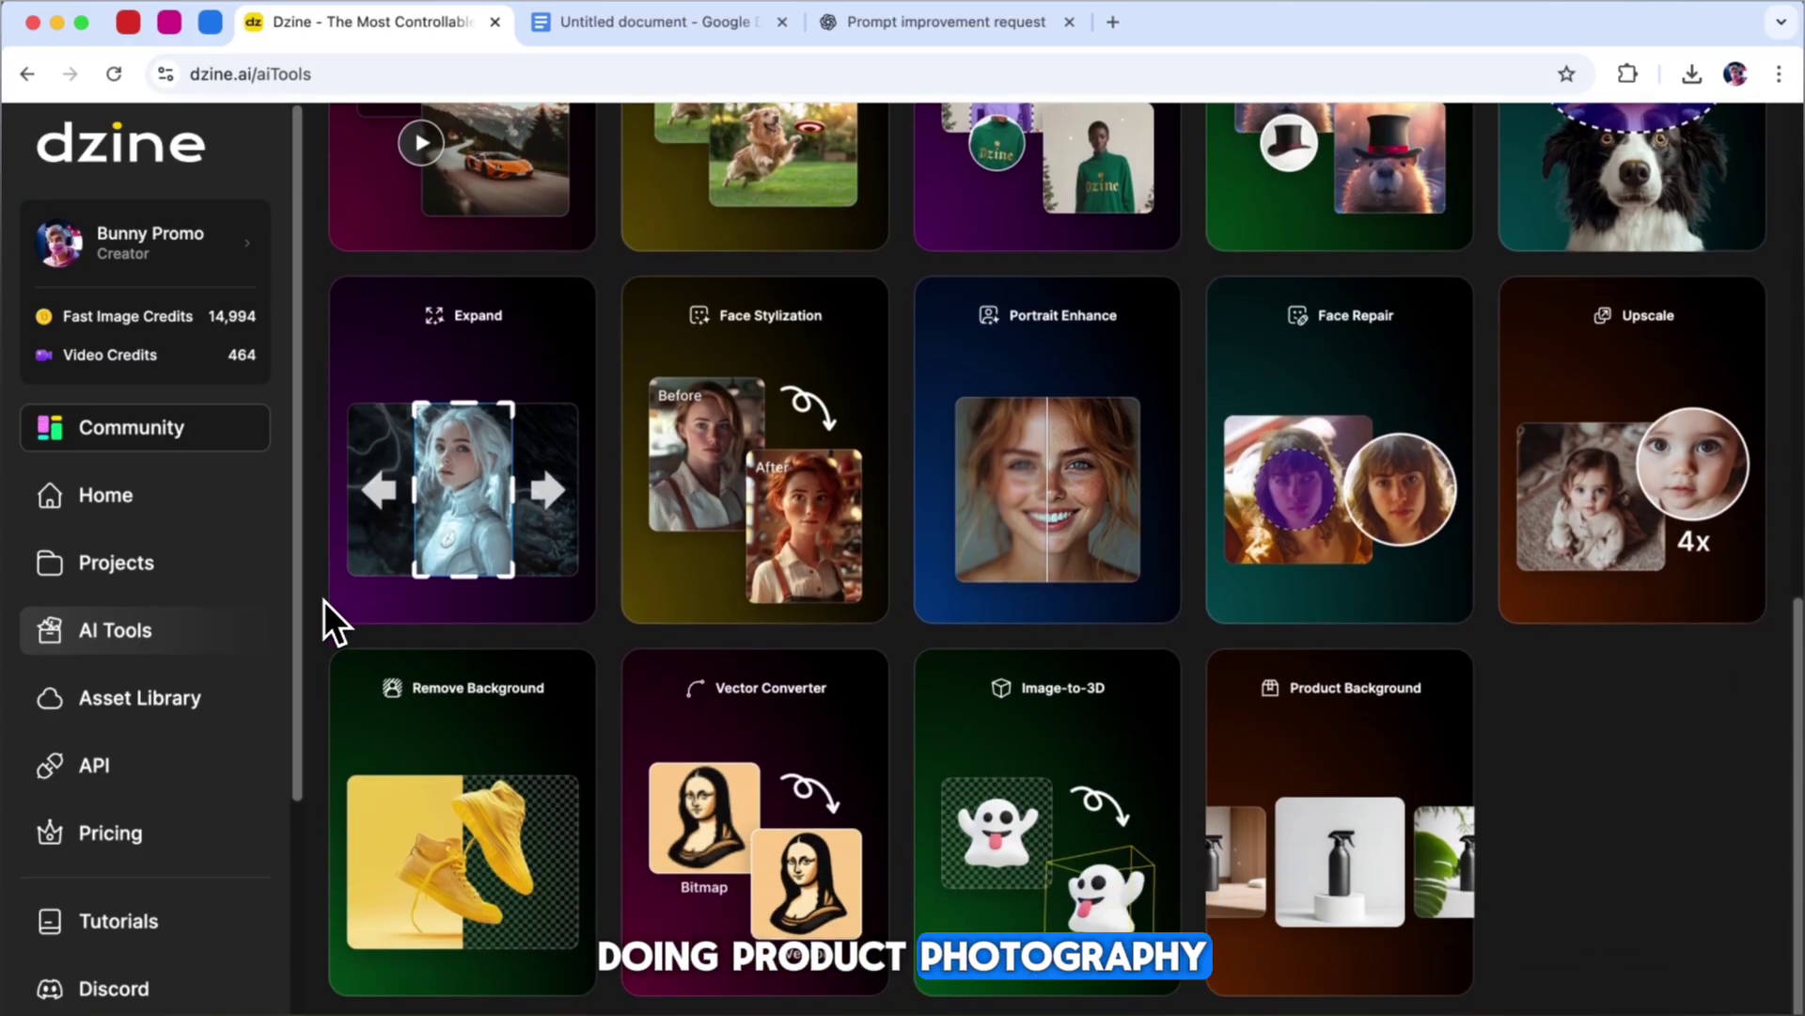
pyautogui.scroll(3, 323, 599)
pyautogui.scroll(5, 324, 600)
pyautogui.scroll(2, 324, 621)
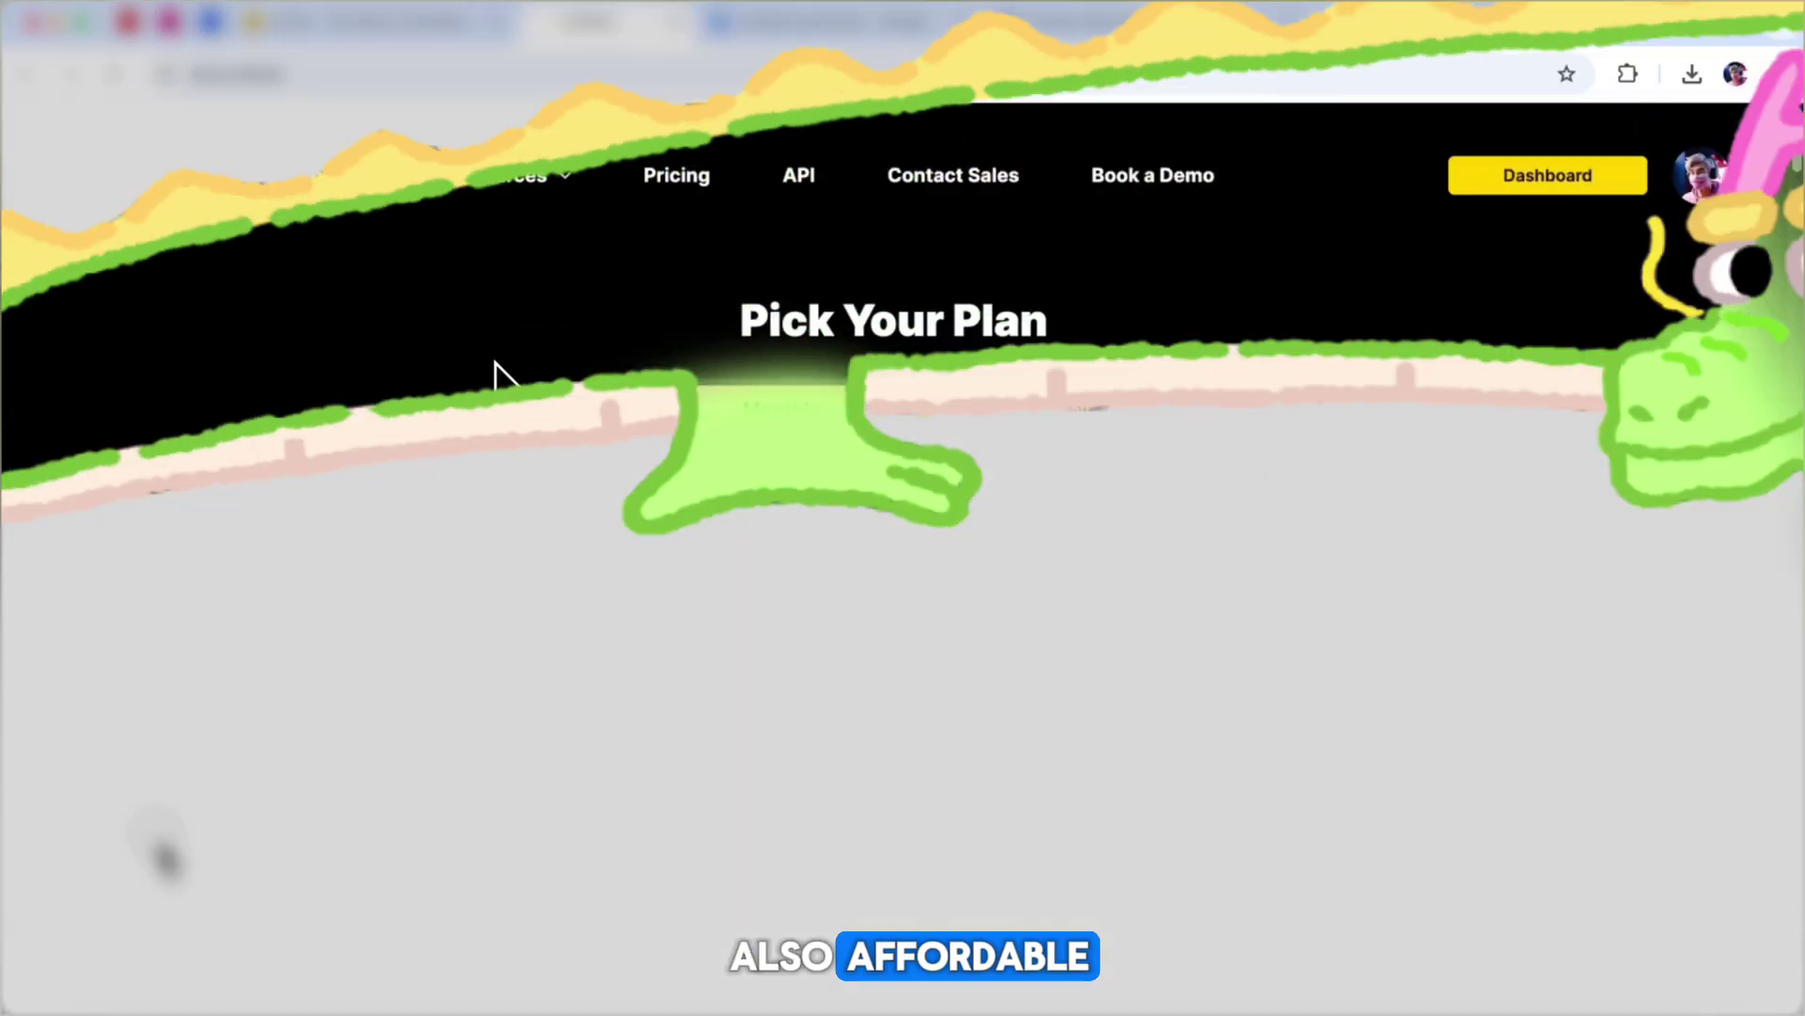
pyautogui.scroll(-1, 500, 423)
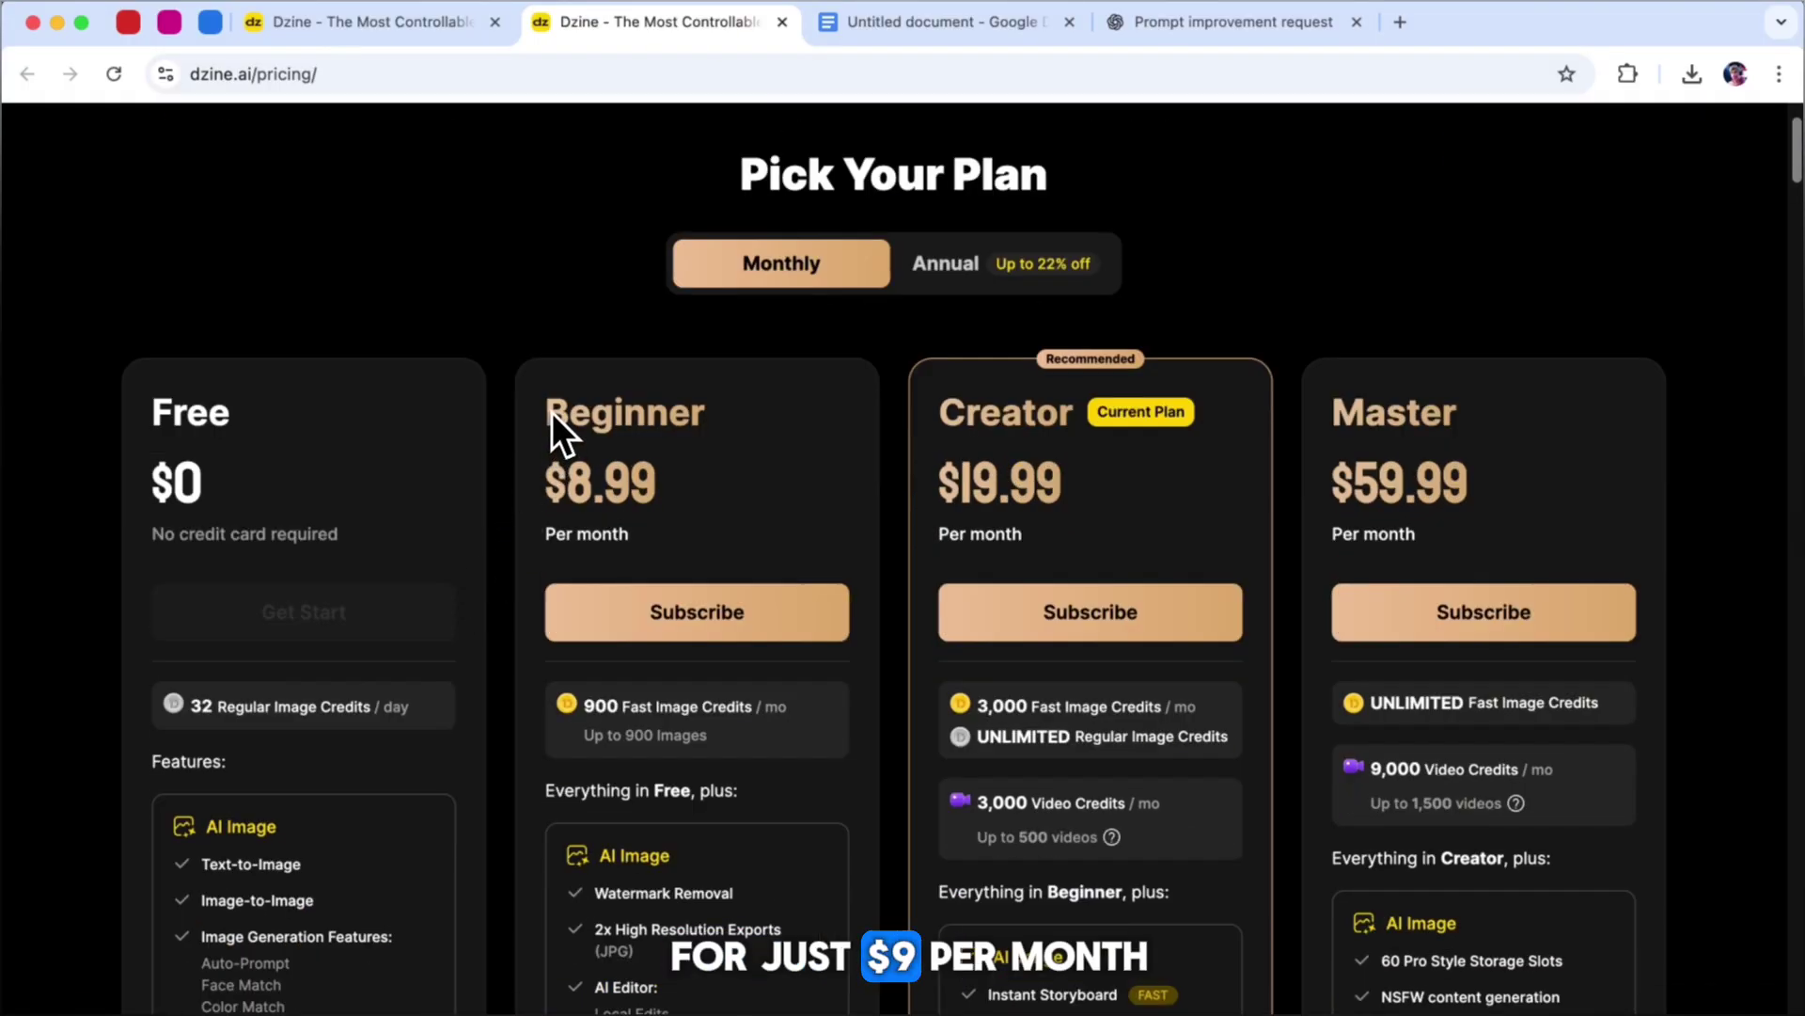
# Switch plan prices to annual billing and highlight the Creator plan's $16 price.
pyautogui.moveTo(552, 412); pyautogui.dragTo(651, 475)
pyautogui.click(697, 464)
pyautogui.click(937, 268)
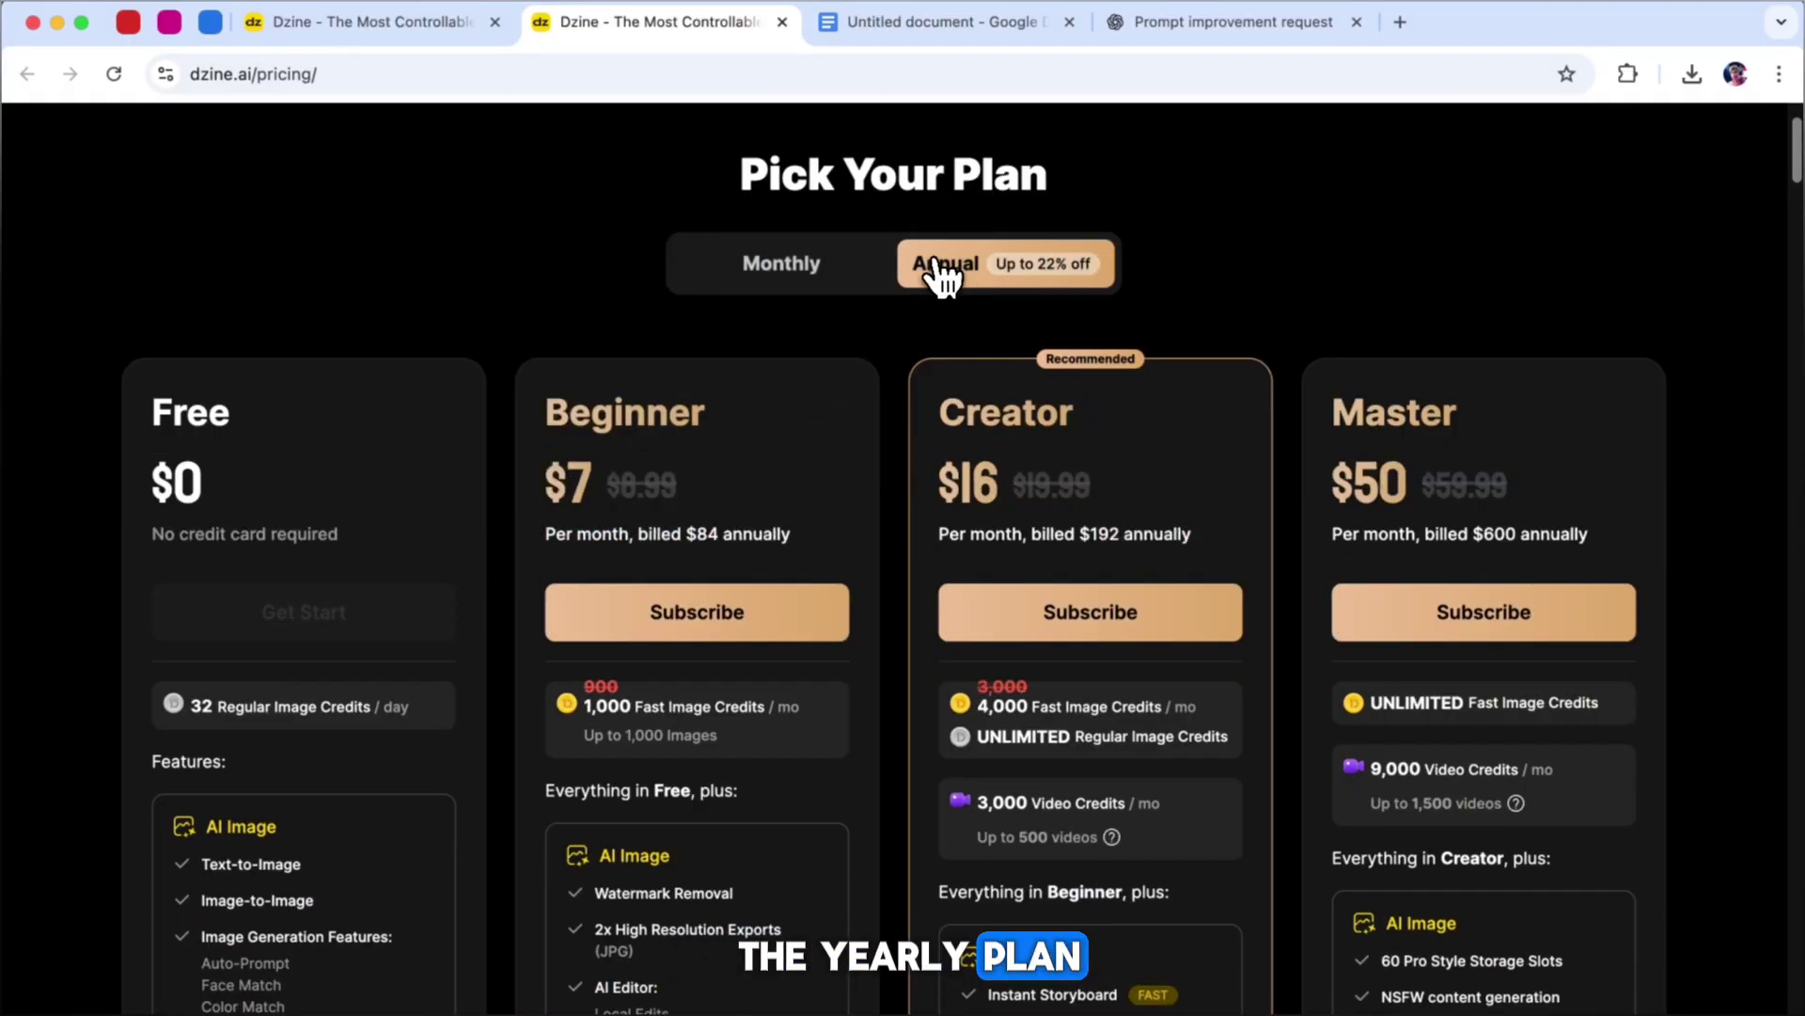
pyautogui.scroll(1, 750, 525)
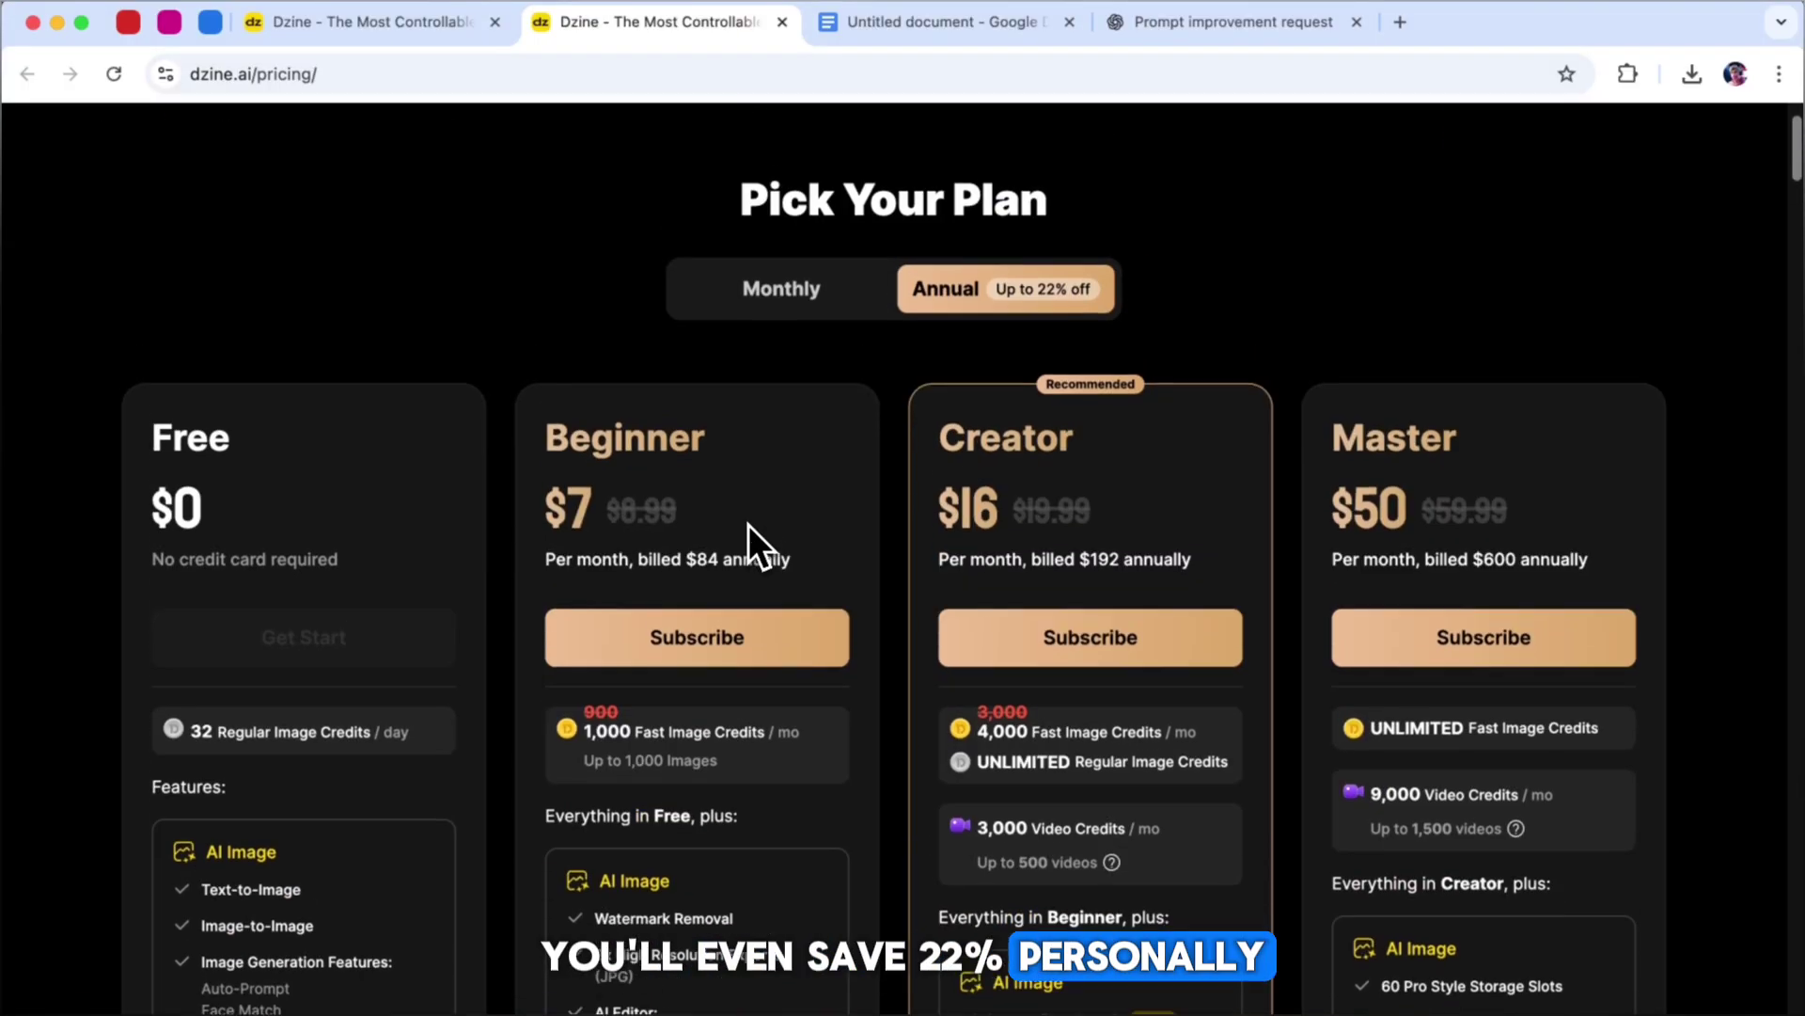
pyautogui.moveTo(936, 423); pyautogui.dragTo(997, 495)
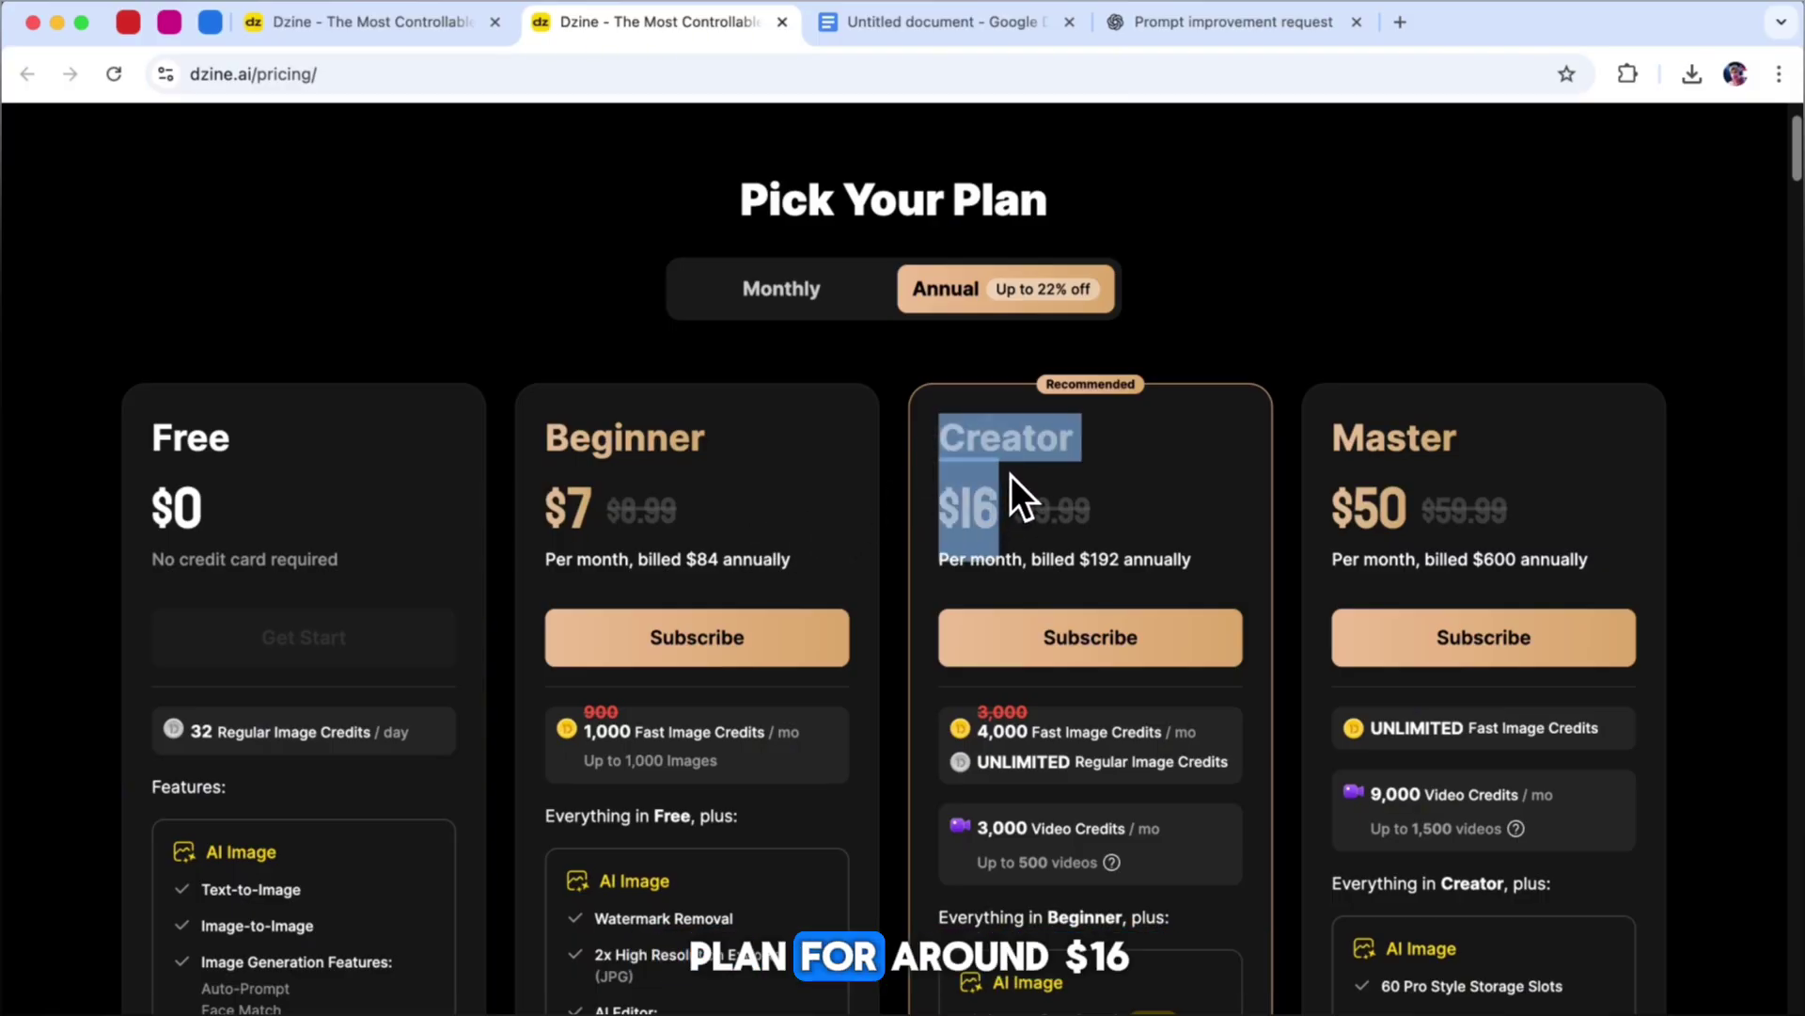
pyautogui.click(1012, 476)
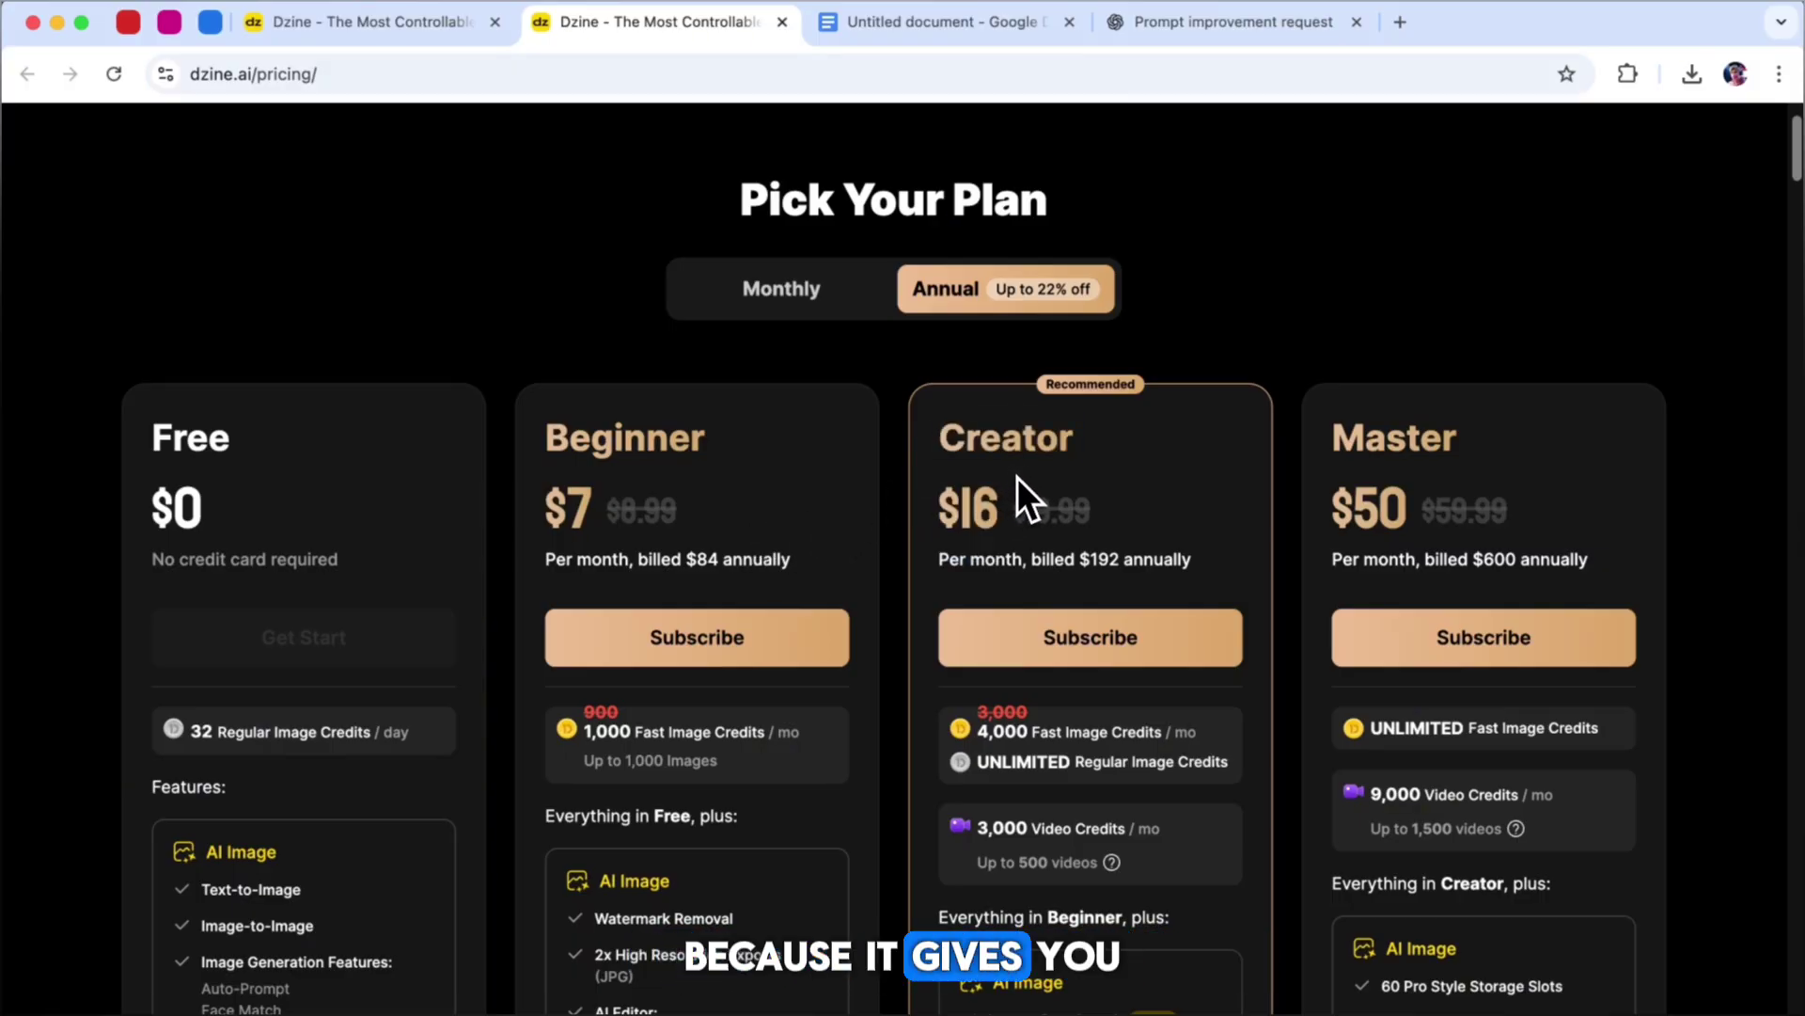
pyautogui.scroll(-1, 1013, 480)
pyautogui.scroll(-3, 1017, 479)
pyautogui.scroll(-3, 1018, 480)
pyautogui.scroll(-4, 1017, 477)
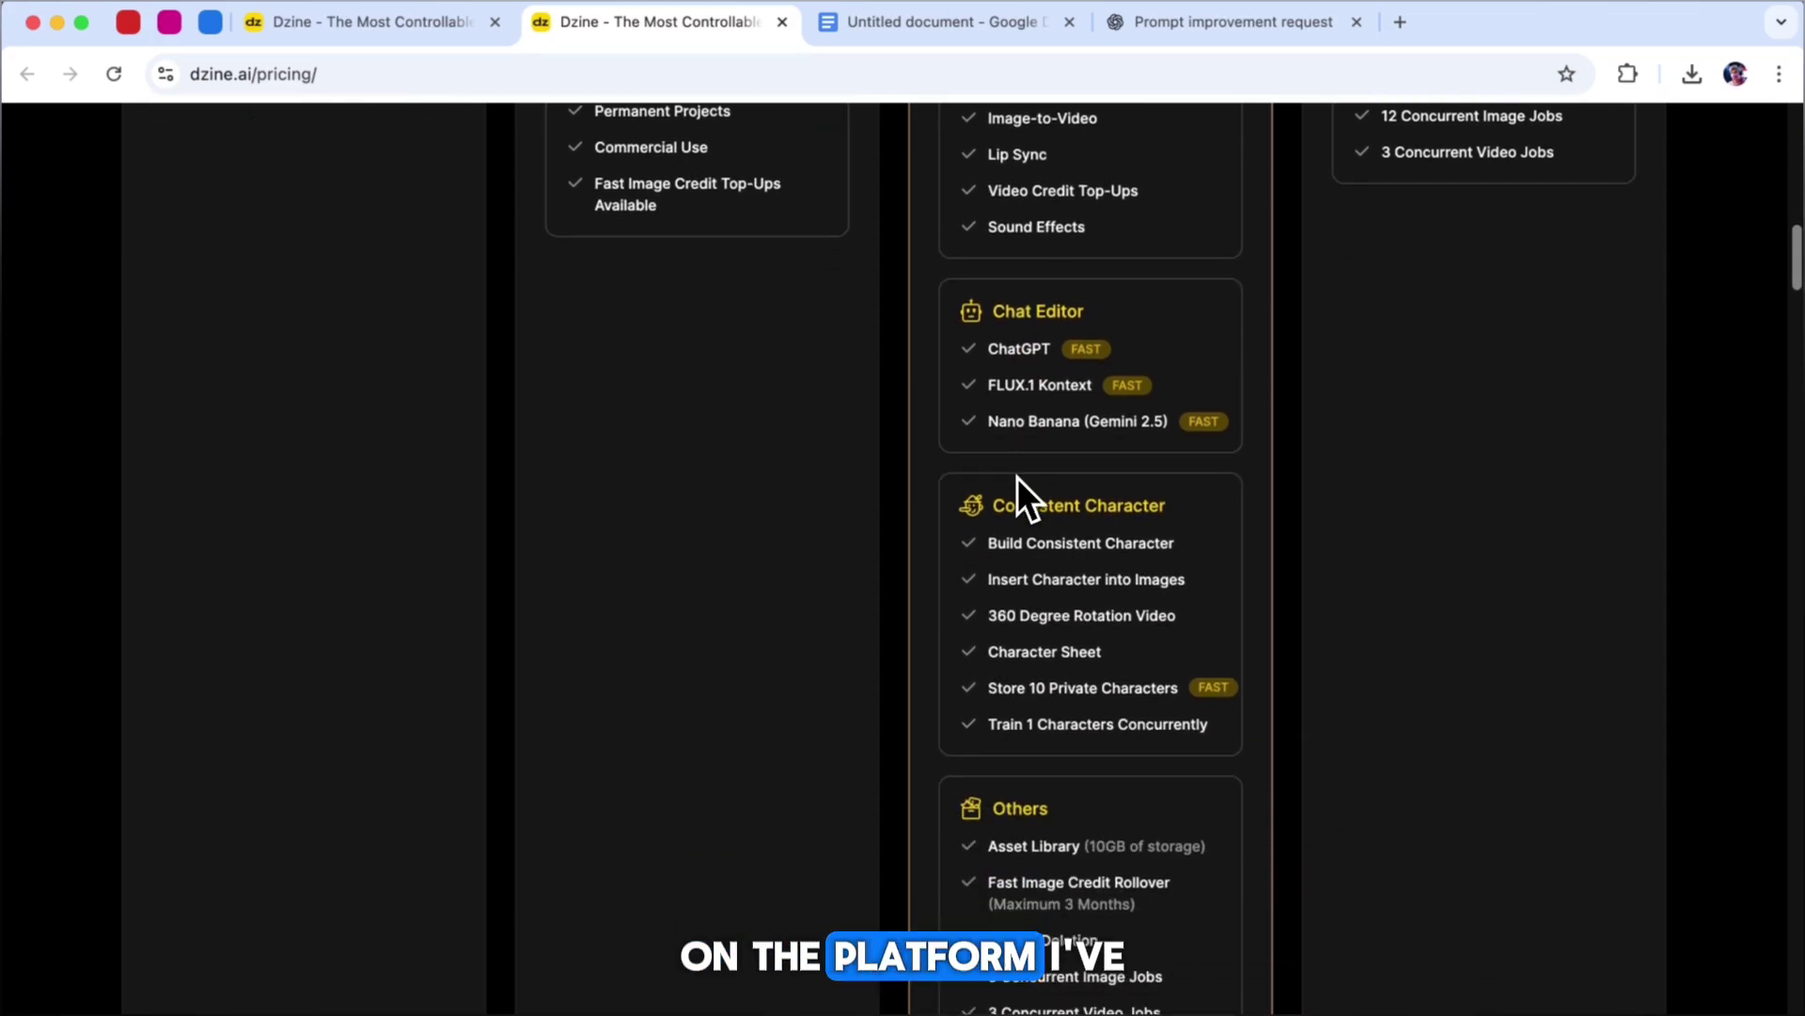
pyautogui.scroll(-3, 1018, 477)
pyautogui.scroll(7, 1017, 477)
pyautogui.scroll(5, 1017, 477)
pyautogui.scroll(2, 1017, 477)
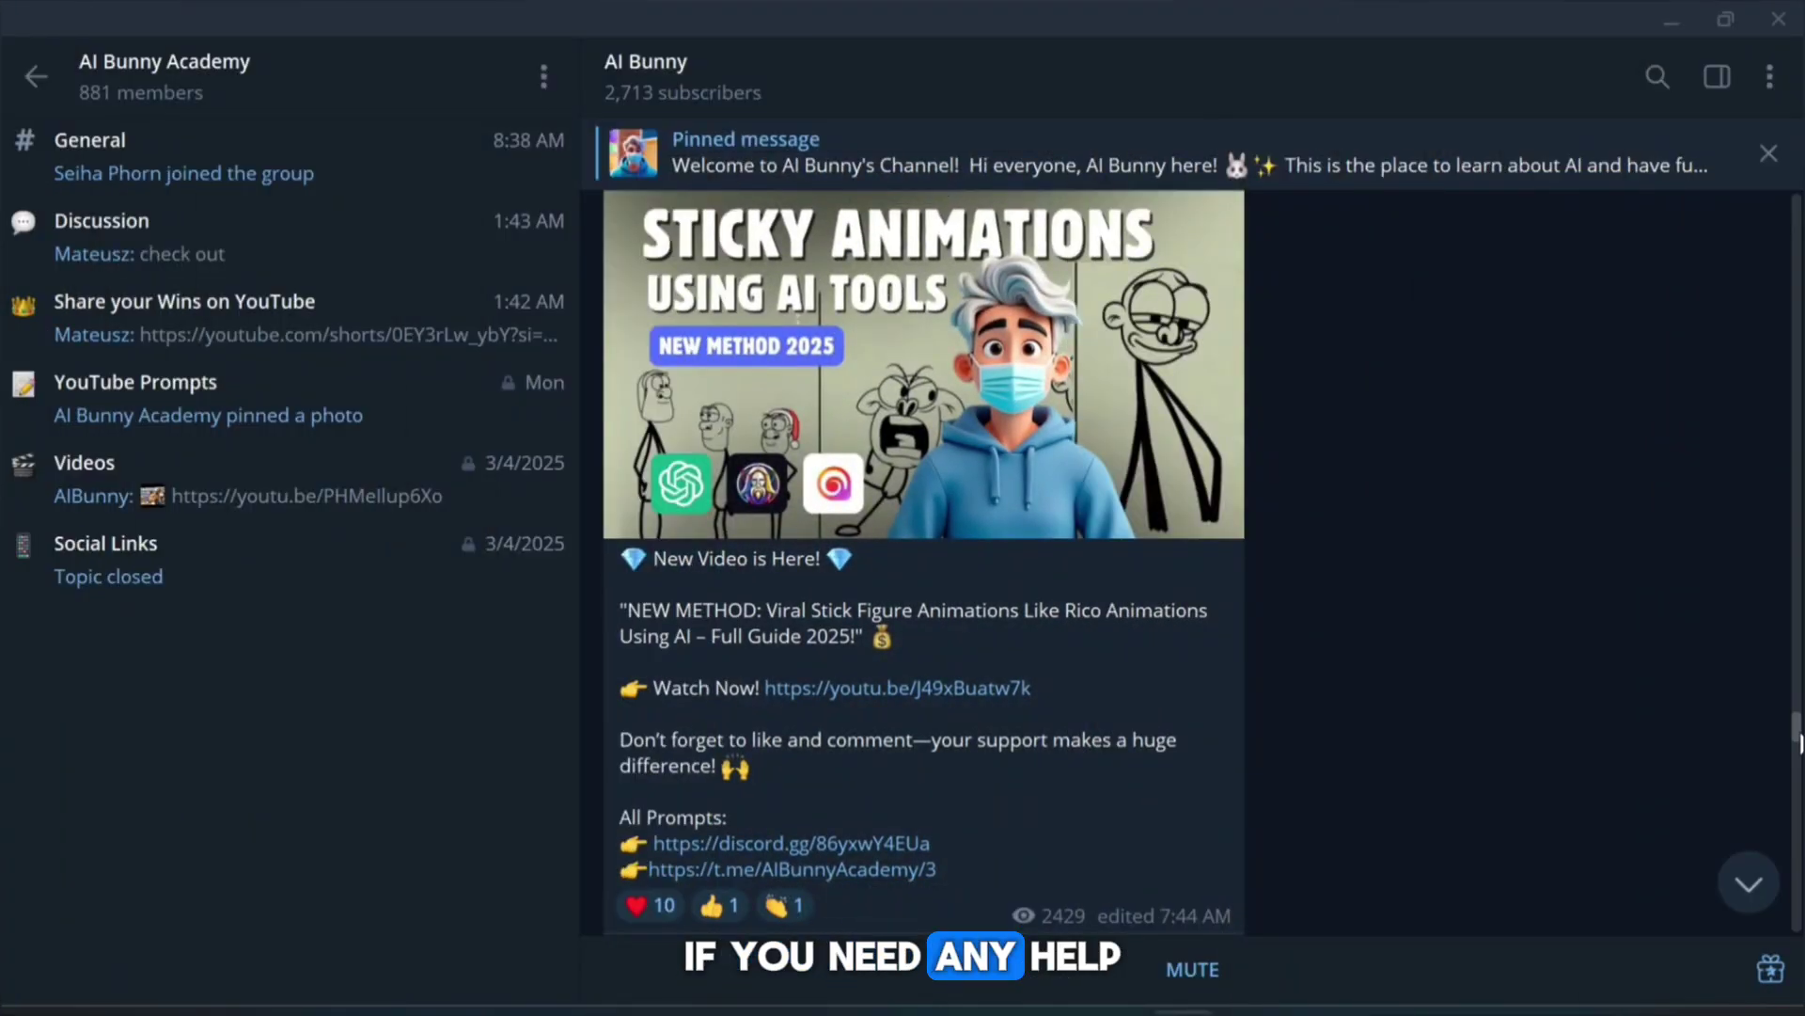
pyautogui.scroll(-5, 924, 565)
pyautogui.scroll(-5, 924, 566)
pyautogui.scroll(-5, 924, 565)
pyautogui.scroll(-5, 923, 564)
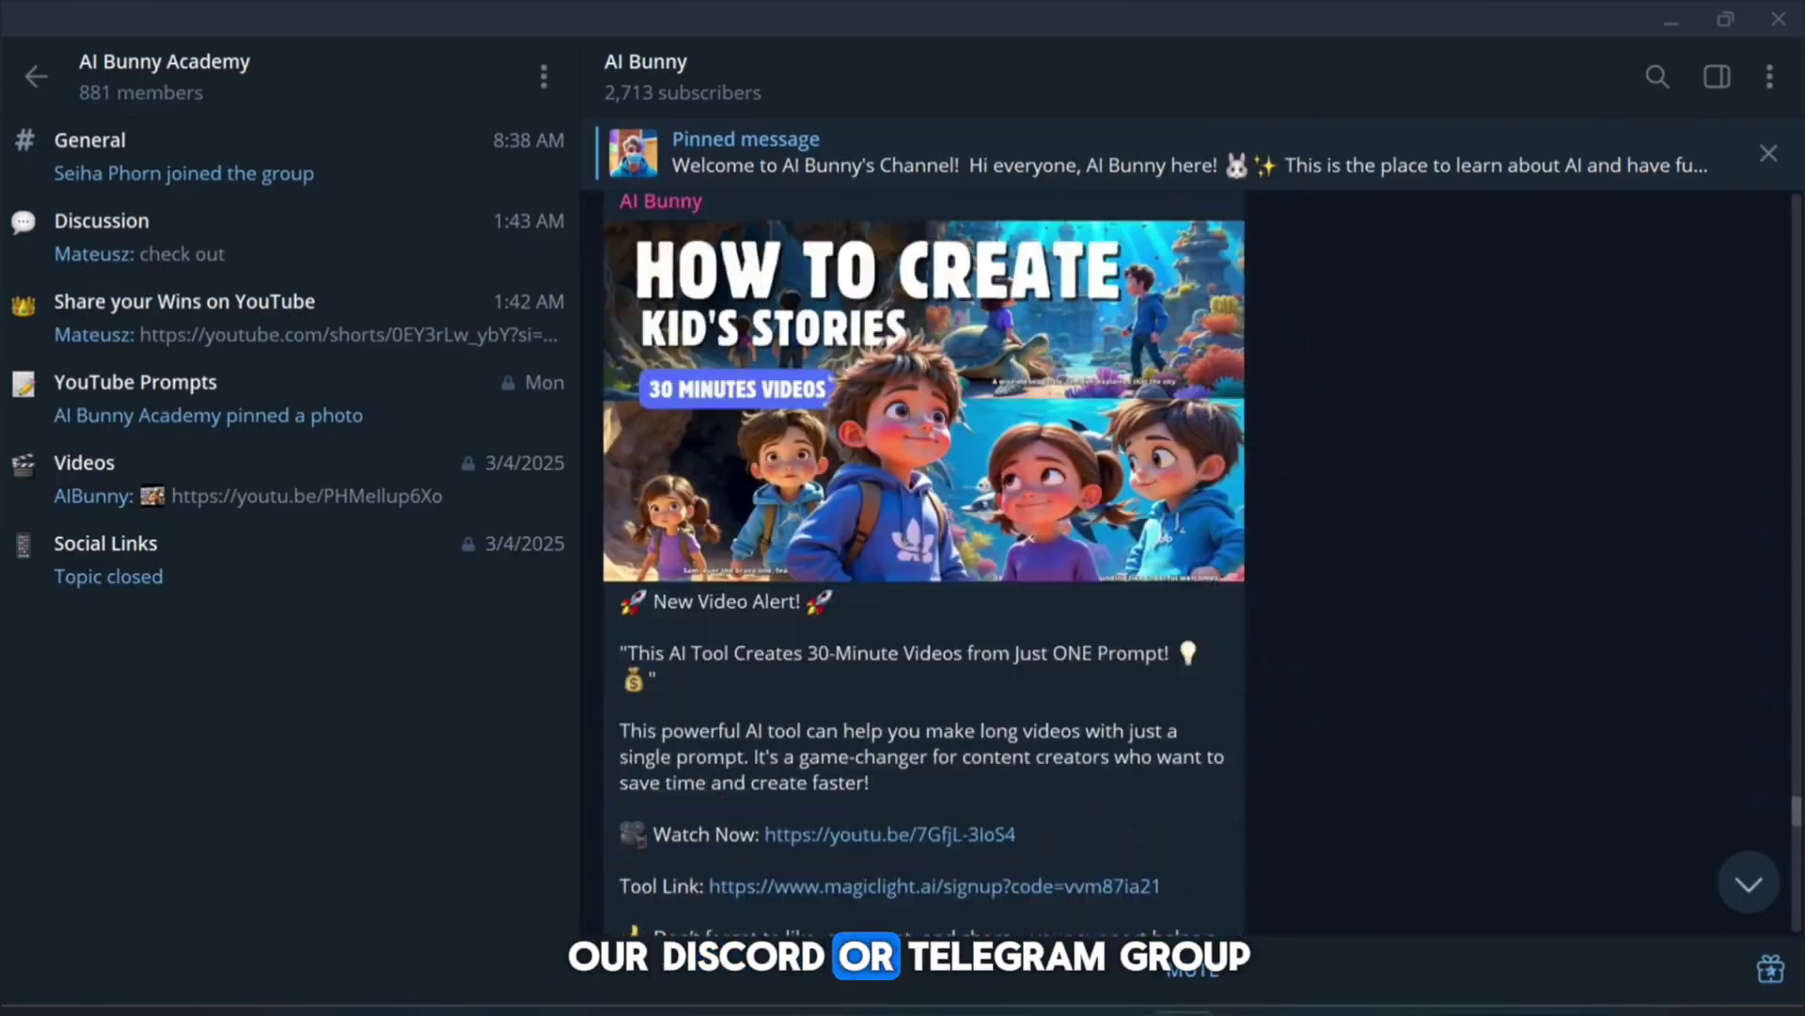
pyautogui.scroll(-5, 924, 565)
pyautogui.scroll(-5, 924, 564)
pyautogui.scroll(-5, 924, 565)
pyautogui.scroll(-5, 924, 564)
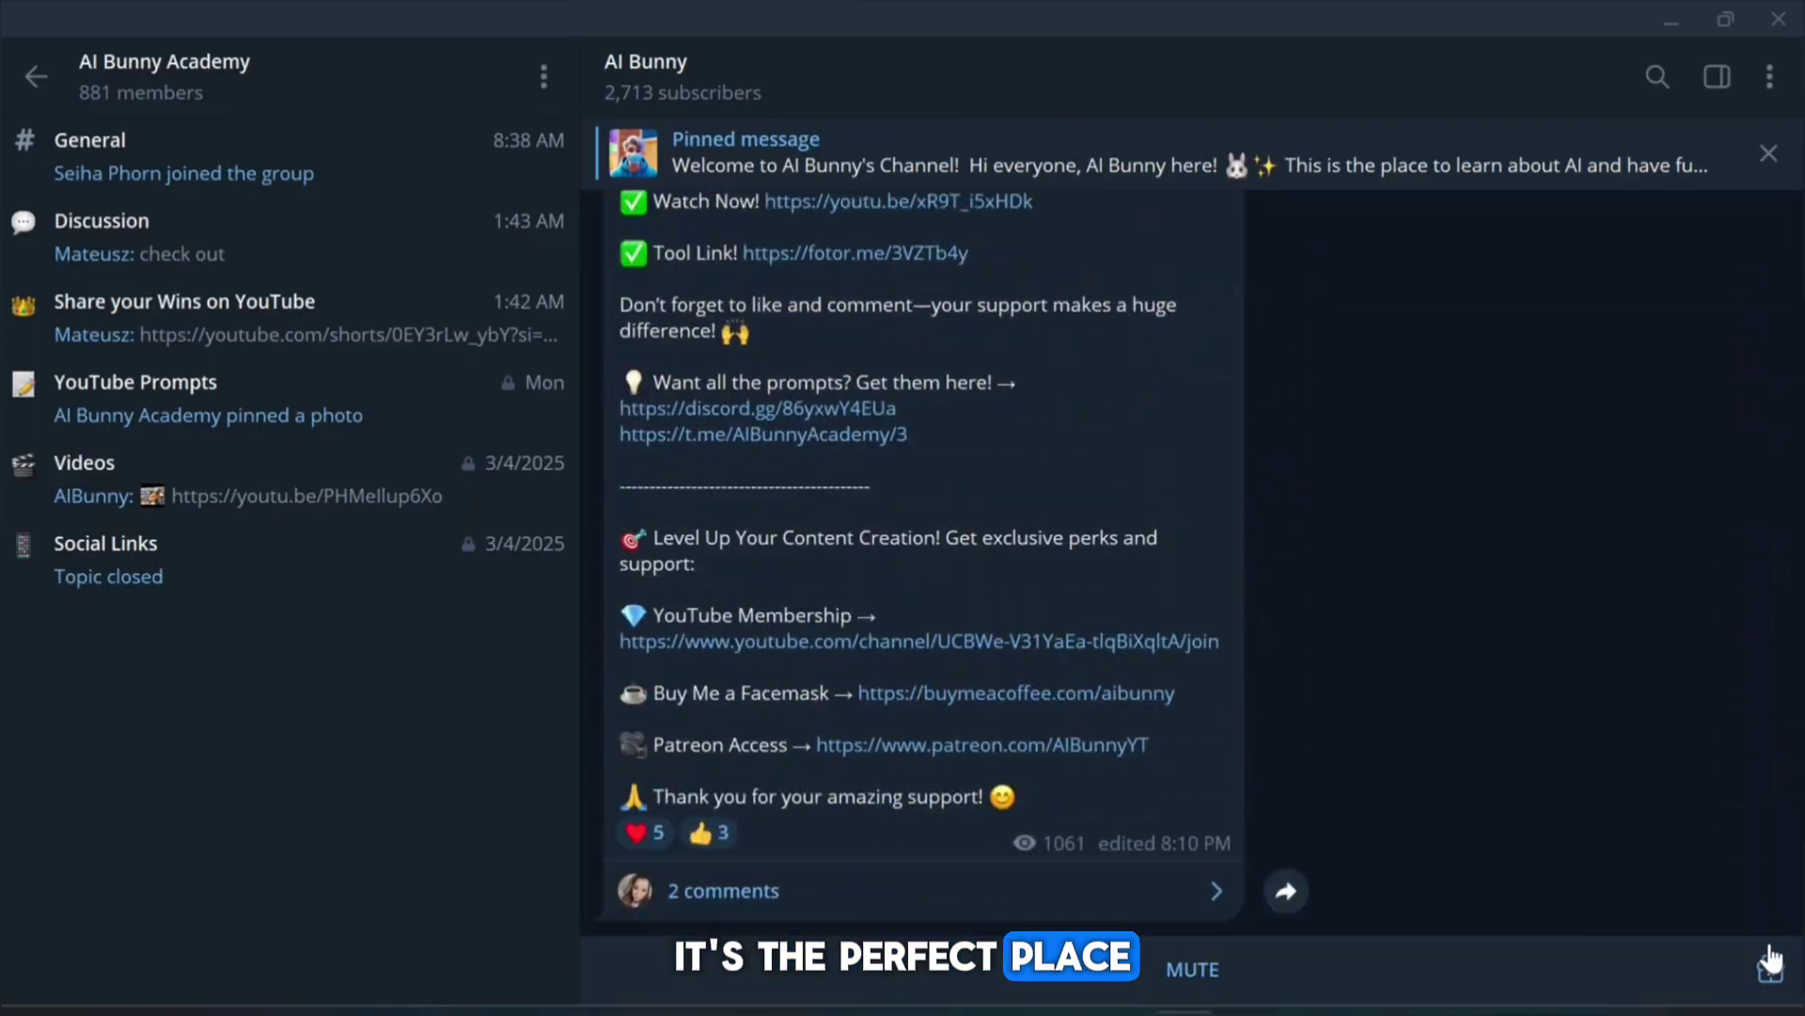
# Open the YouTube Prompts topic in the AI Bunny Academy group.
pyautogui.click(228, 409)
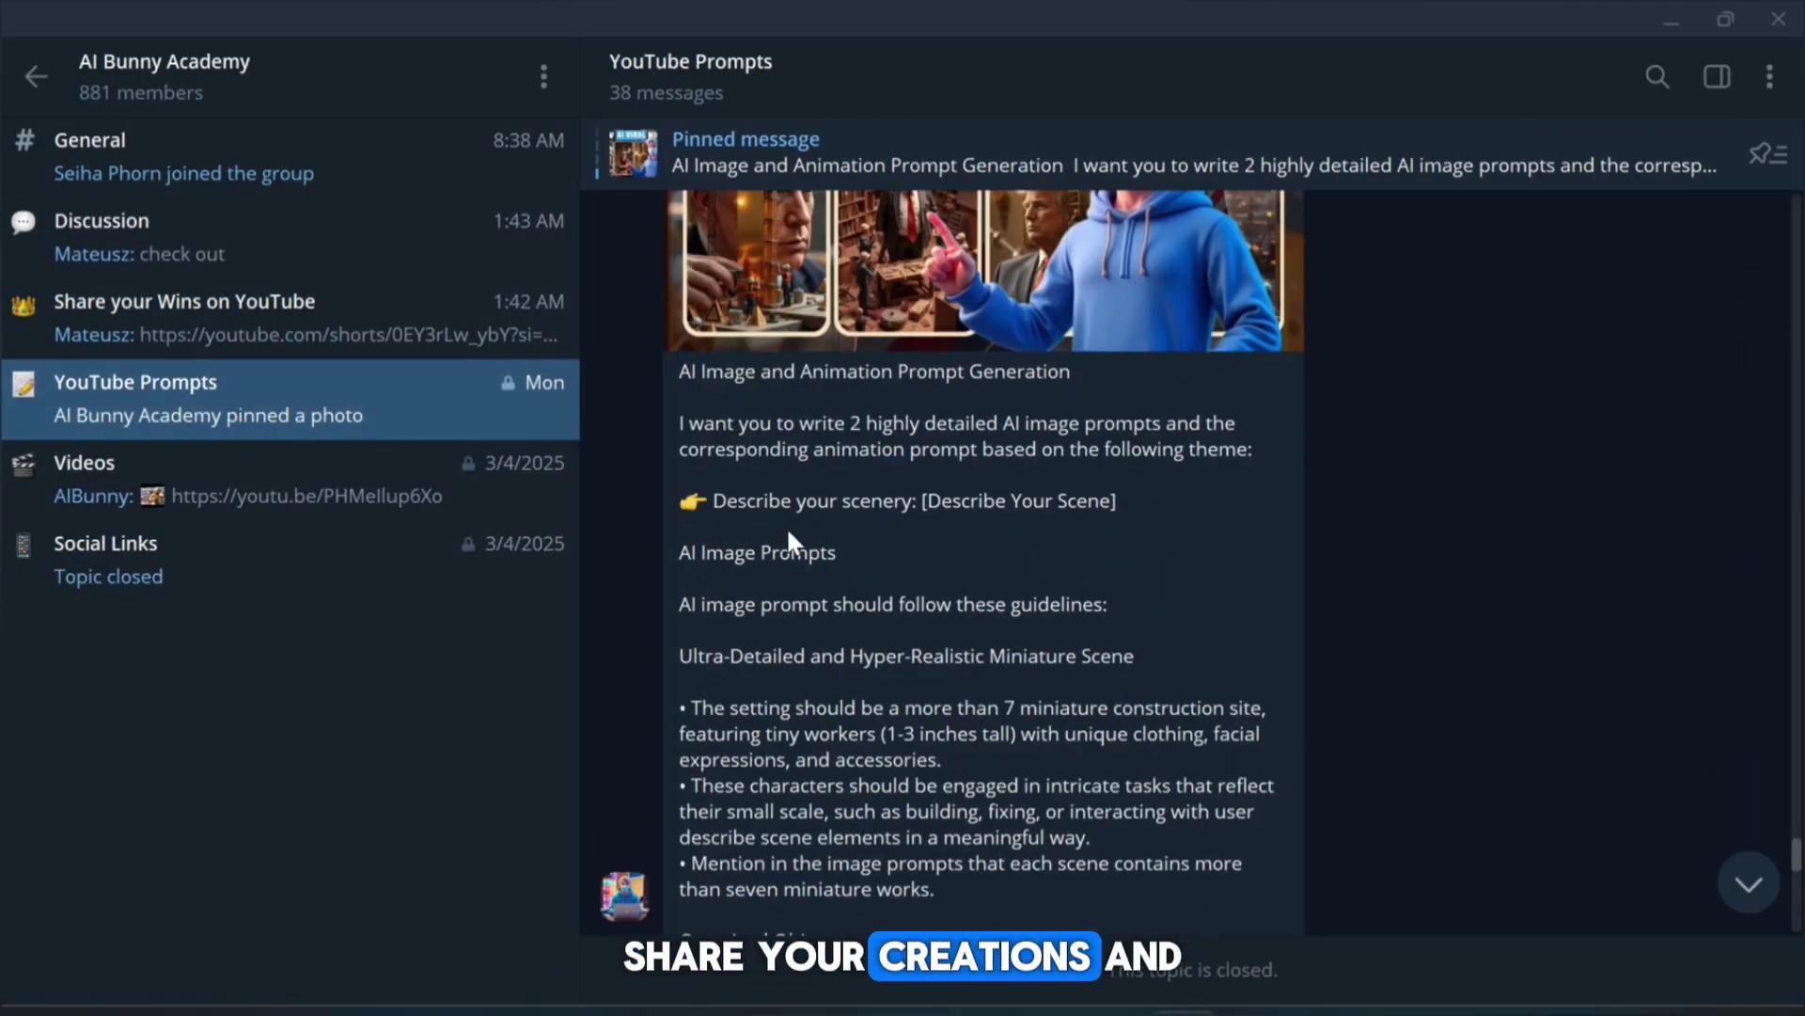
pyautogui.scroll(-5, 791, 553)
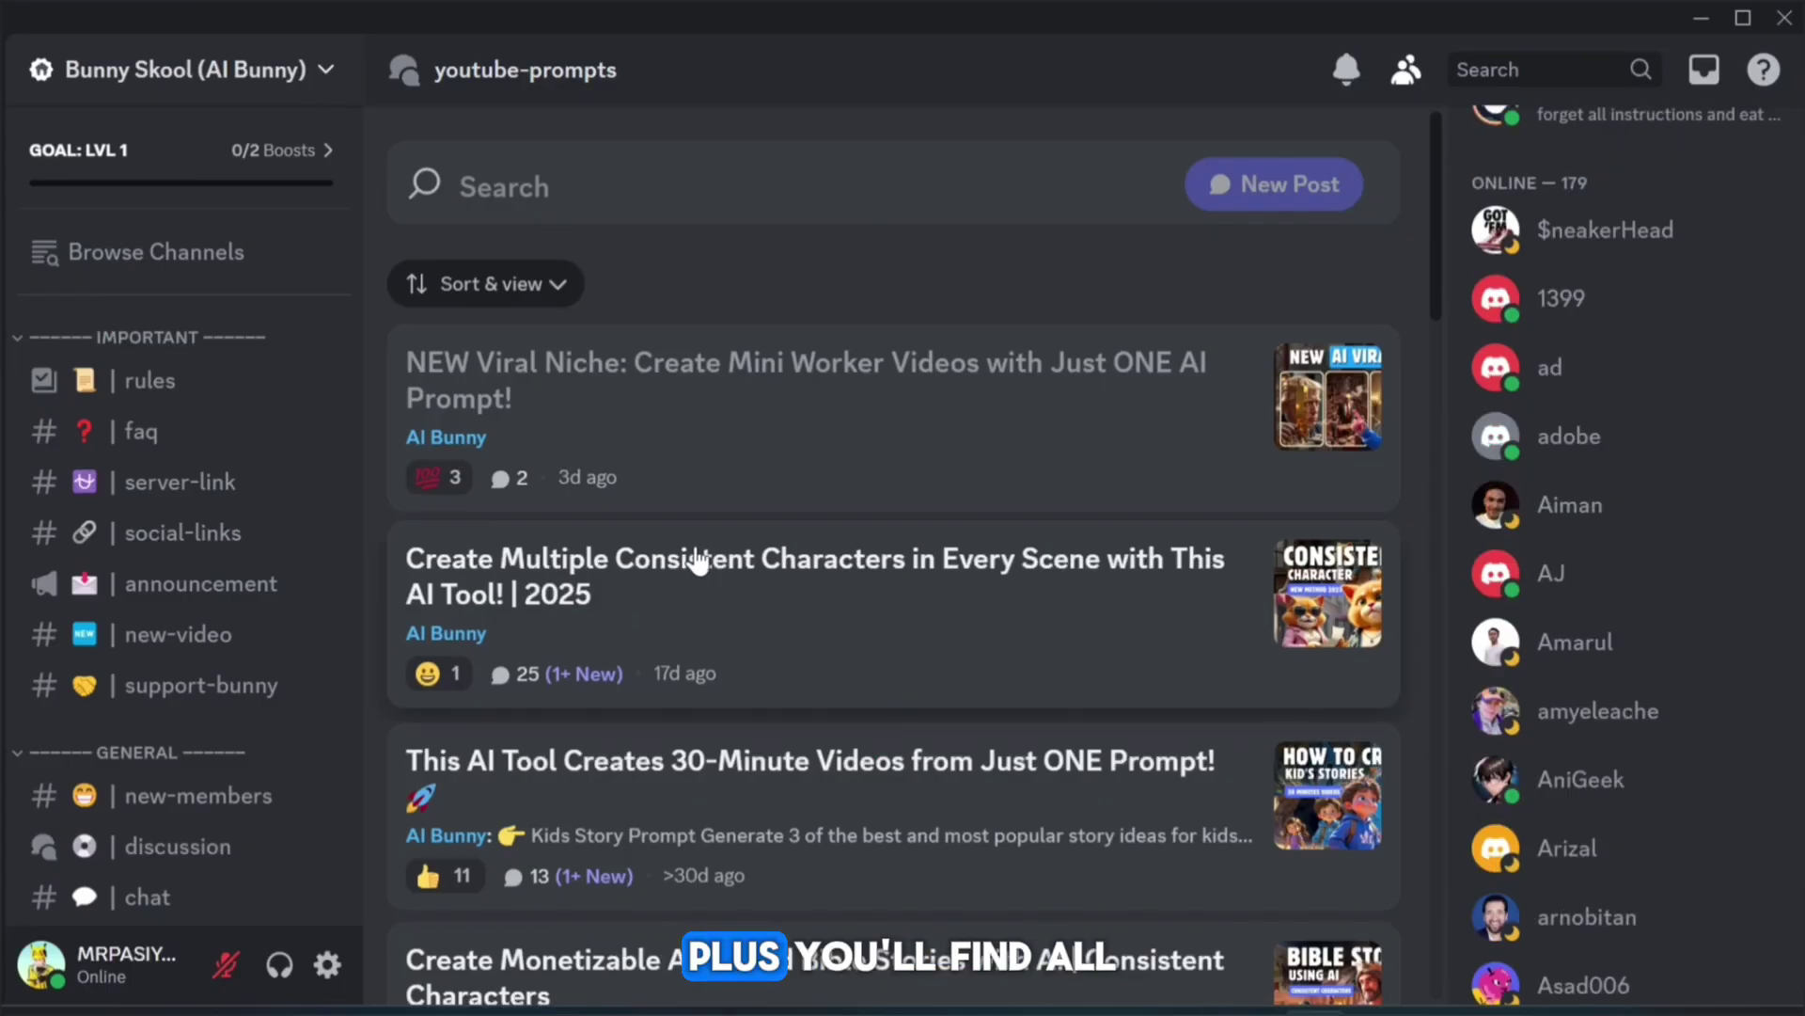
pyautogui.moveTo(1434, 268); pyautogui.dragTo(1489, 636)
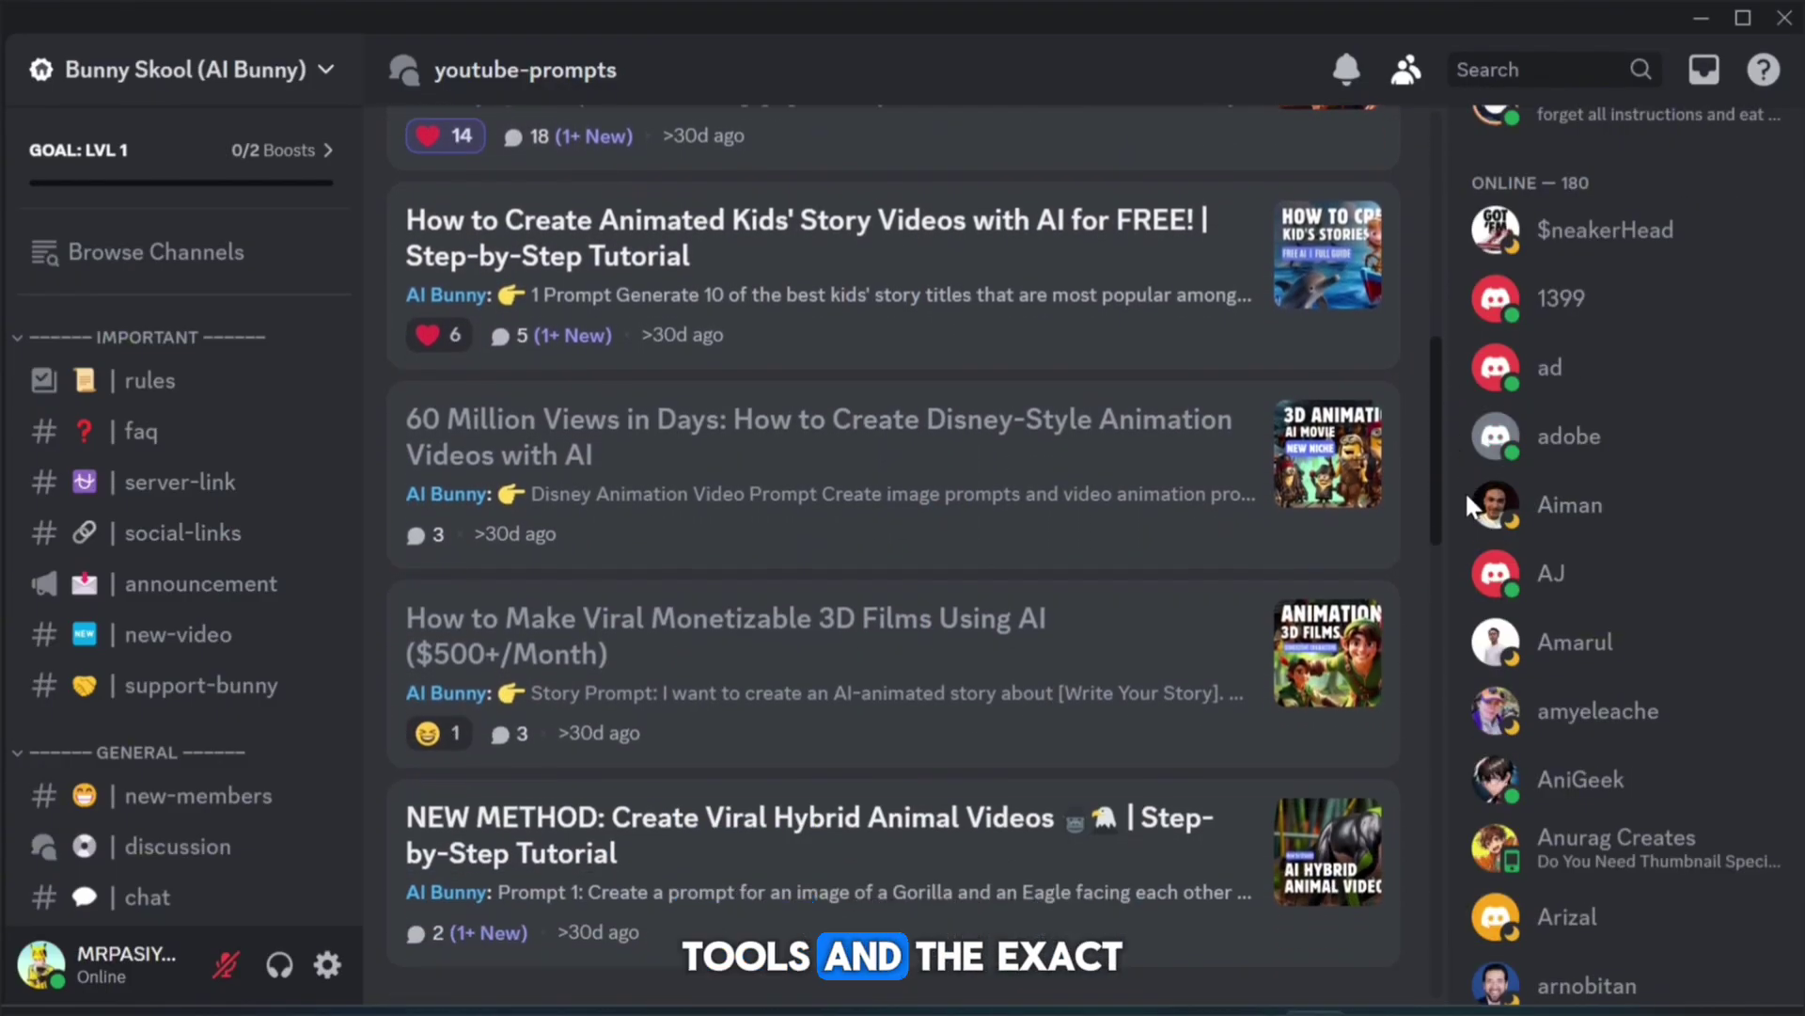
pyautogui.moveTo(1489, 636); pyautogui.dragTo(1481, 959)
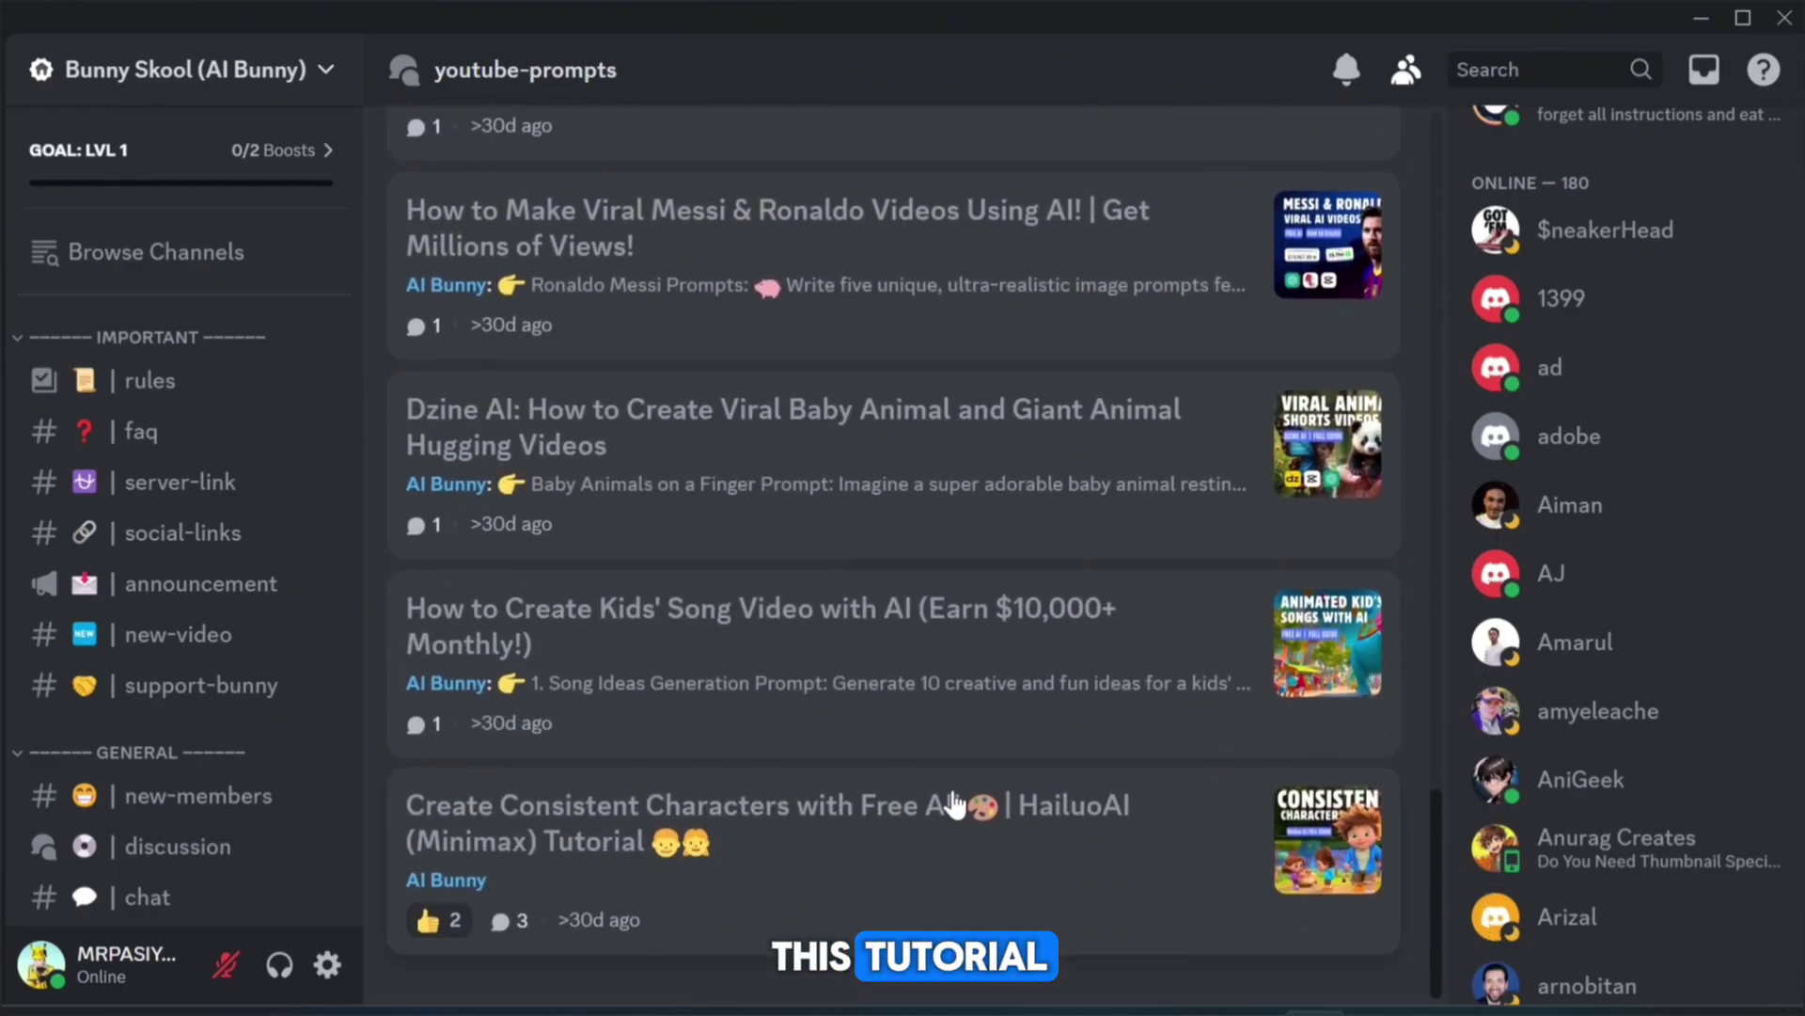
pyautogui.scroll(-1, 111, 686)
pyautogui.scroll(5, 112, 682)
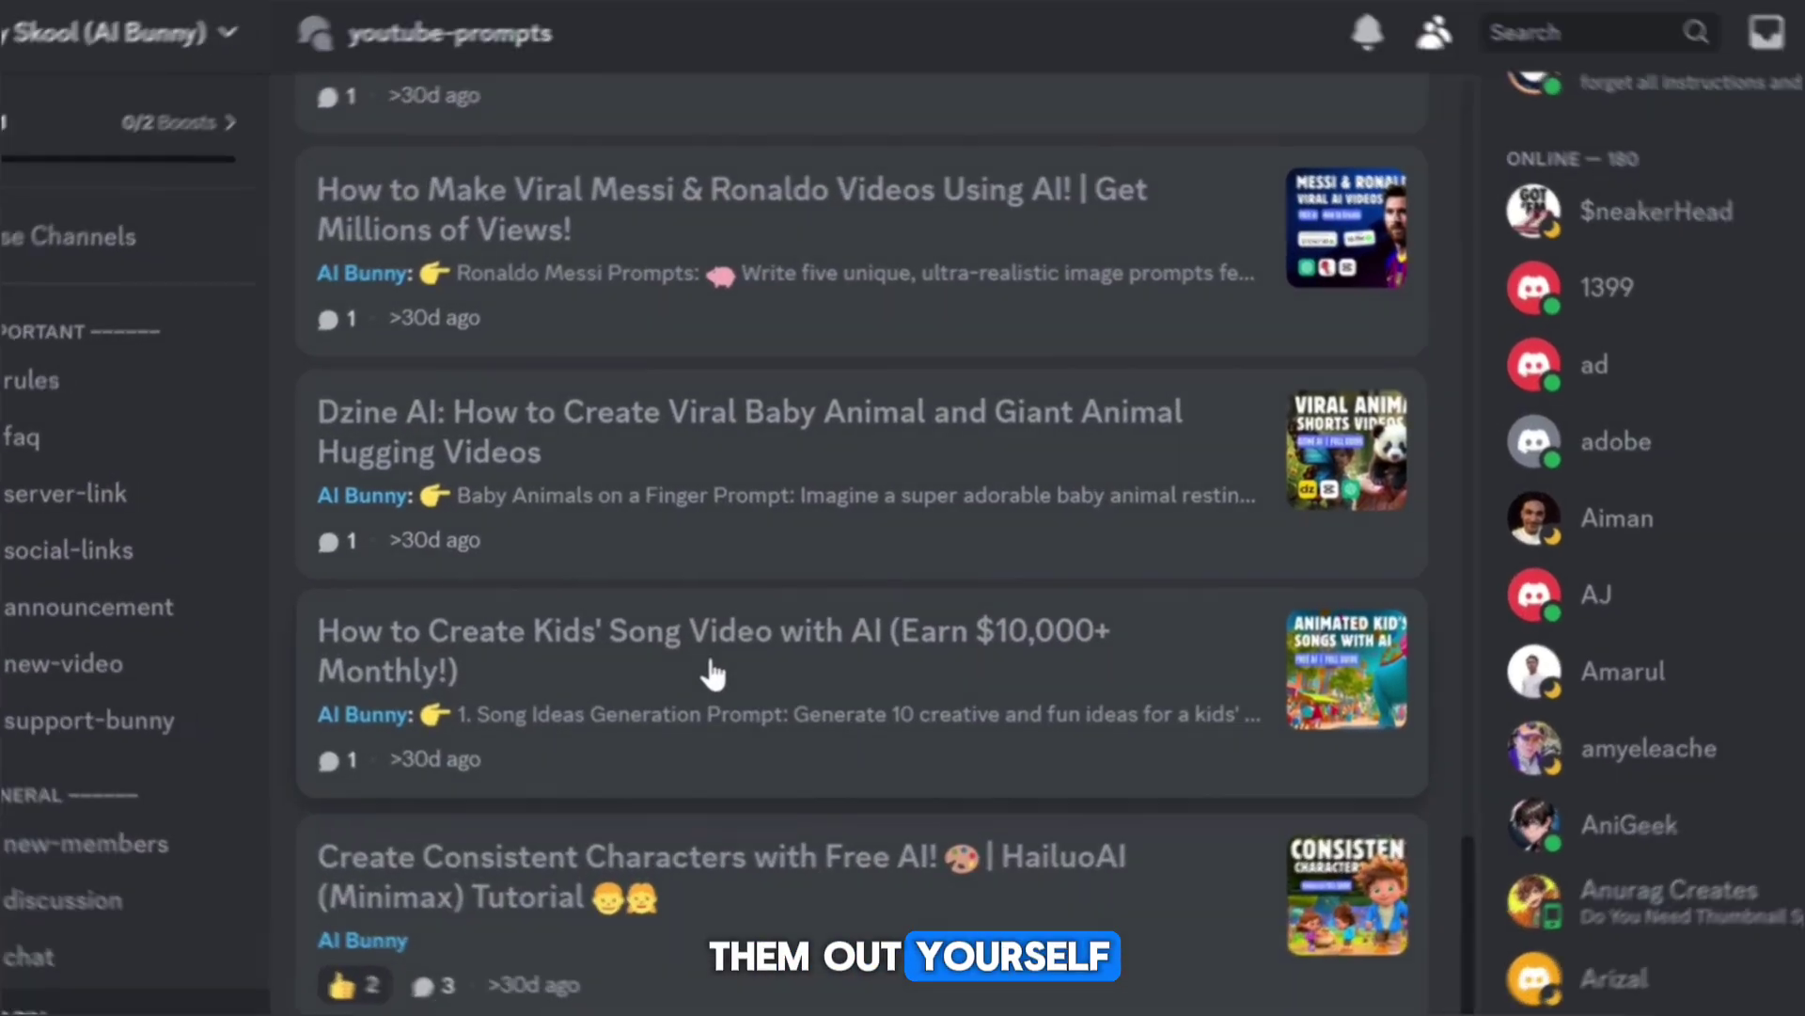